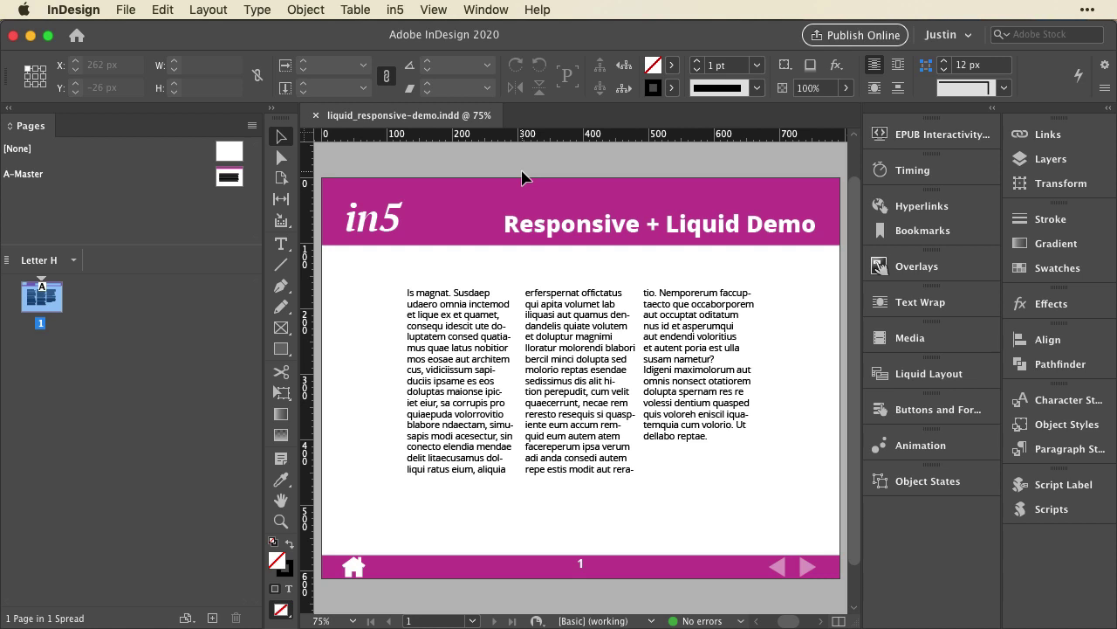
Start an in5 HTML5 export, setting the page format to Slider (Fade In) and the title to noscale
left_click(395, 10)
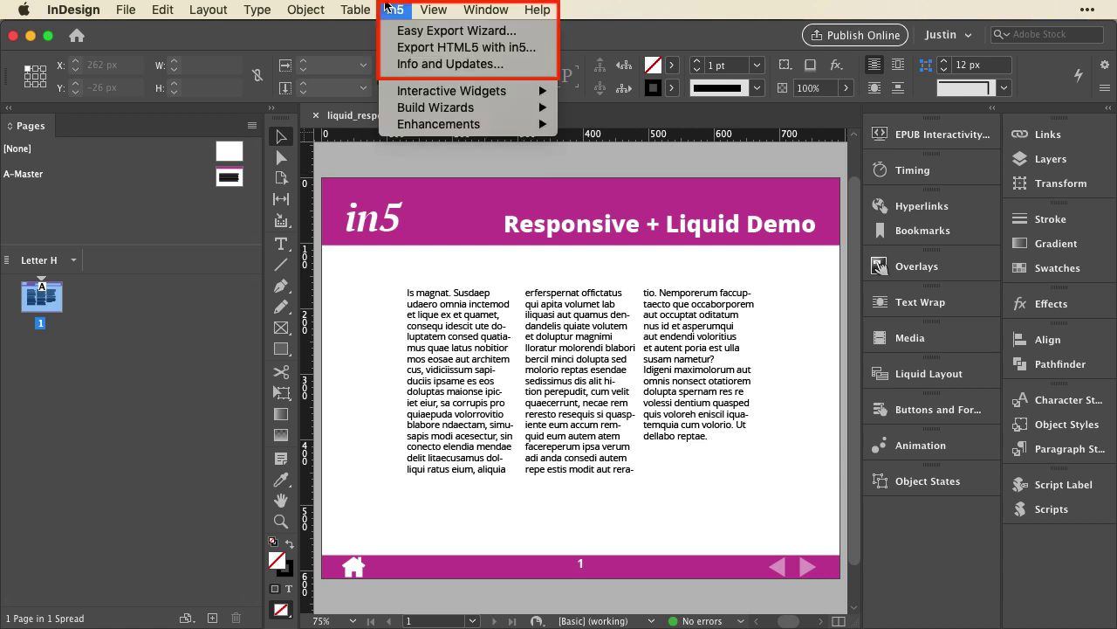
left_click(393, 46)
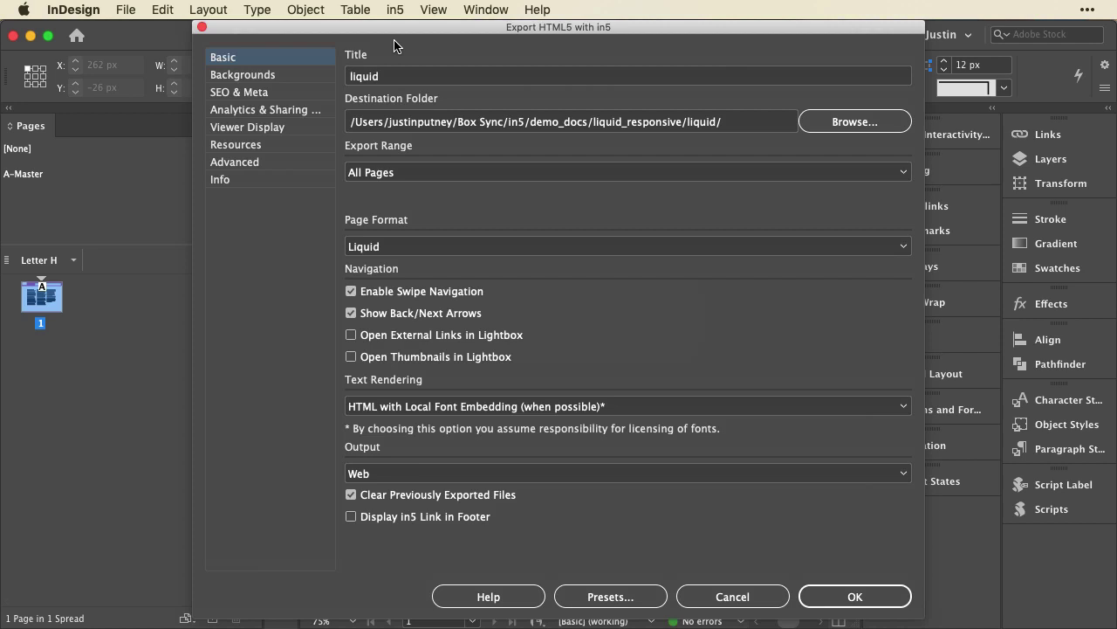
left_click(465, 246)
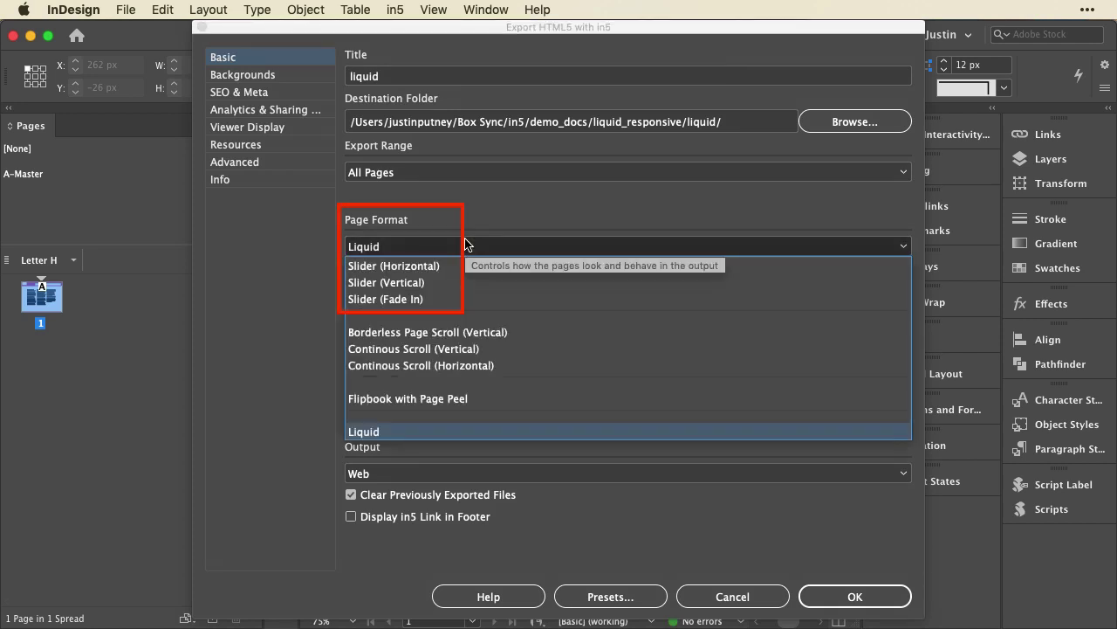
left_click(445, 299)
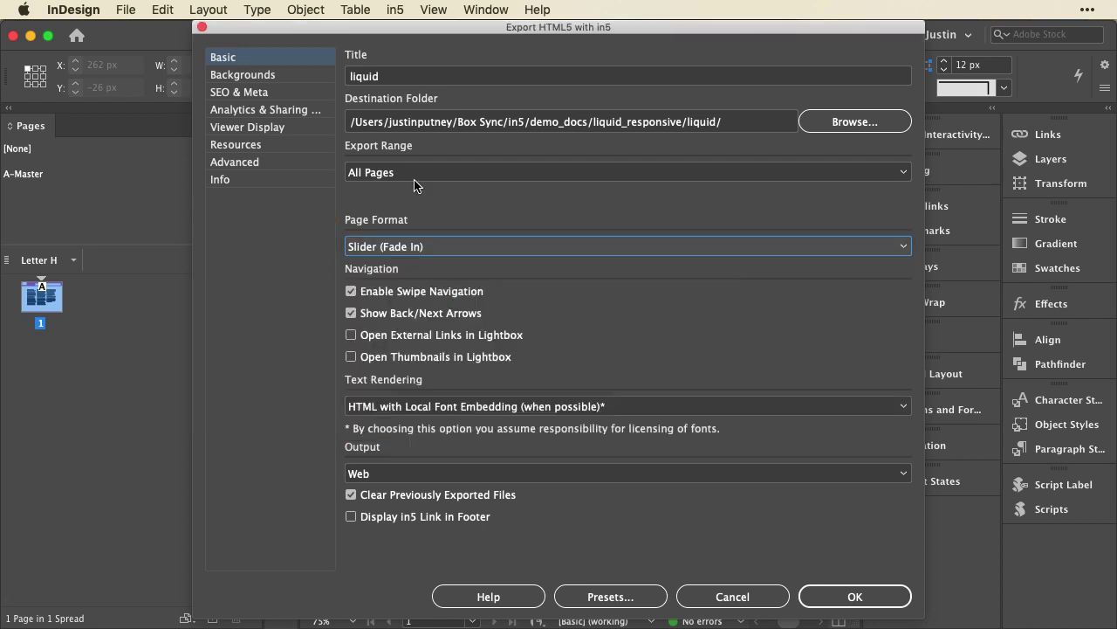
double_click(342, 76)
type("noscale")
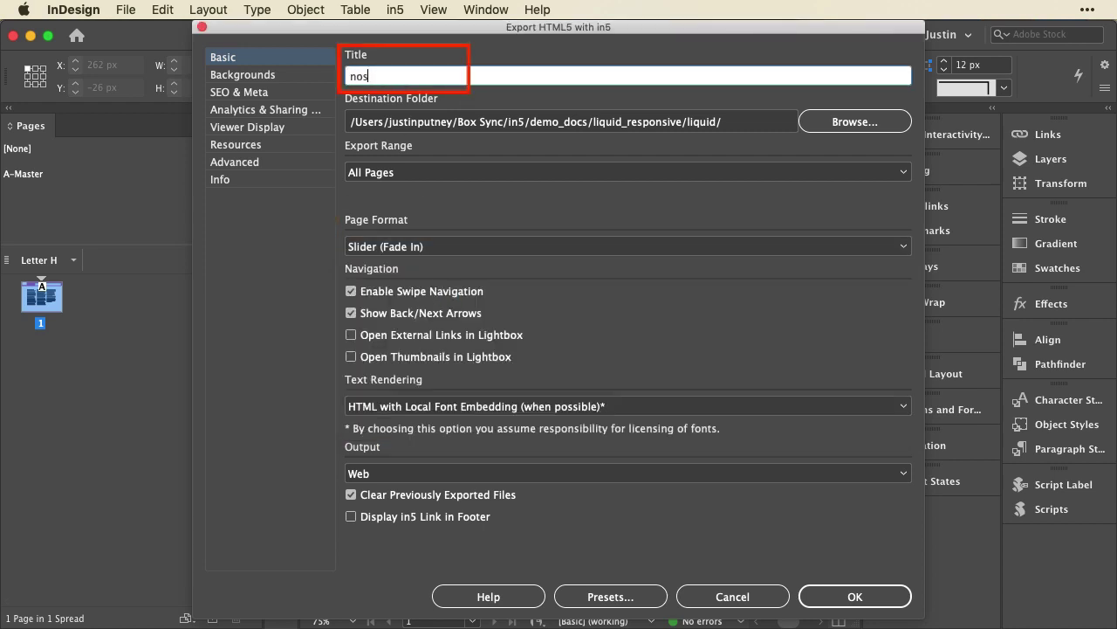
In the advanced export options, set Mobile Device Viewport Zoom to Let in5 Choose and Desktop Scaling to None
left_click(236, 164)
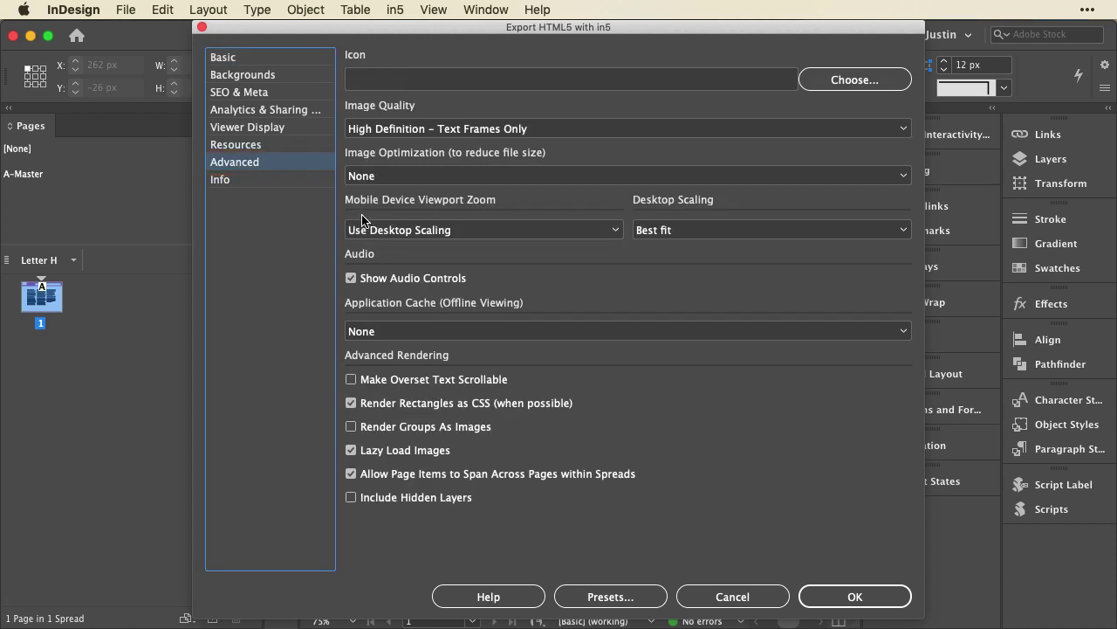
left_click(410, 232)
left_click(412, 251)
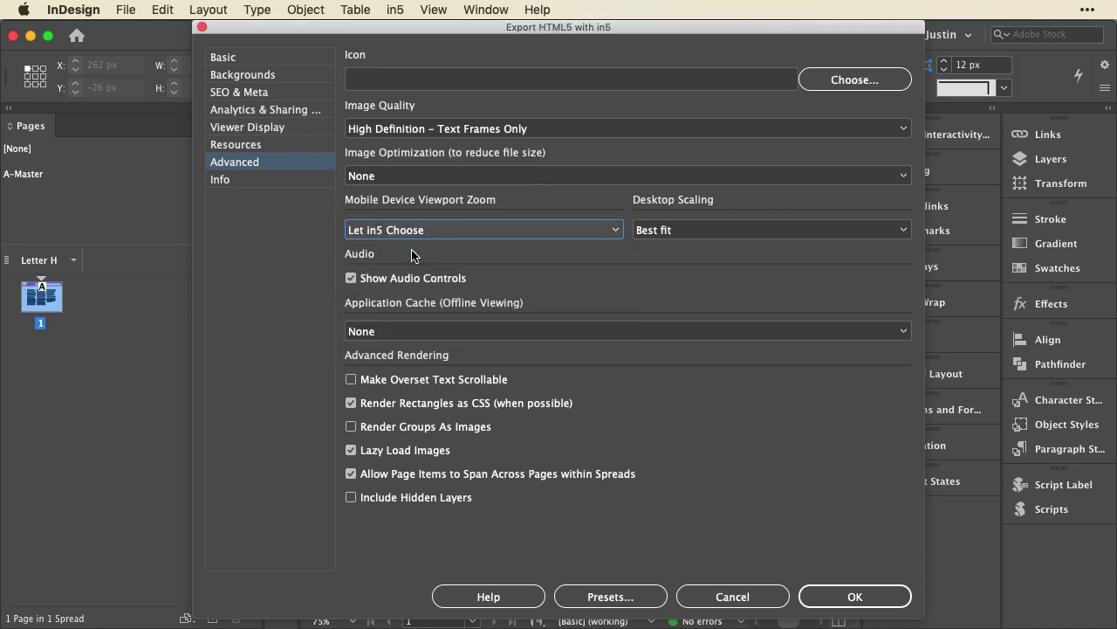
left_click(661, 229)
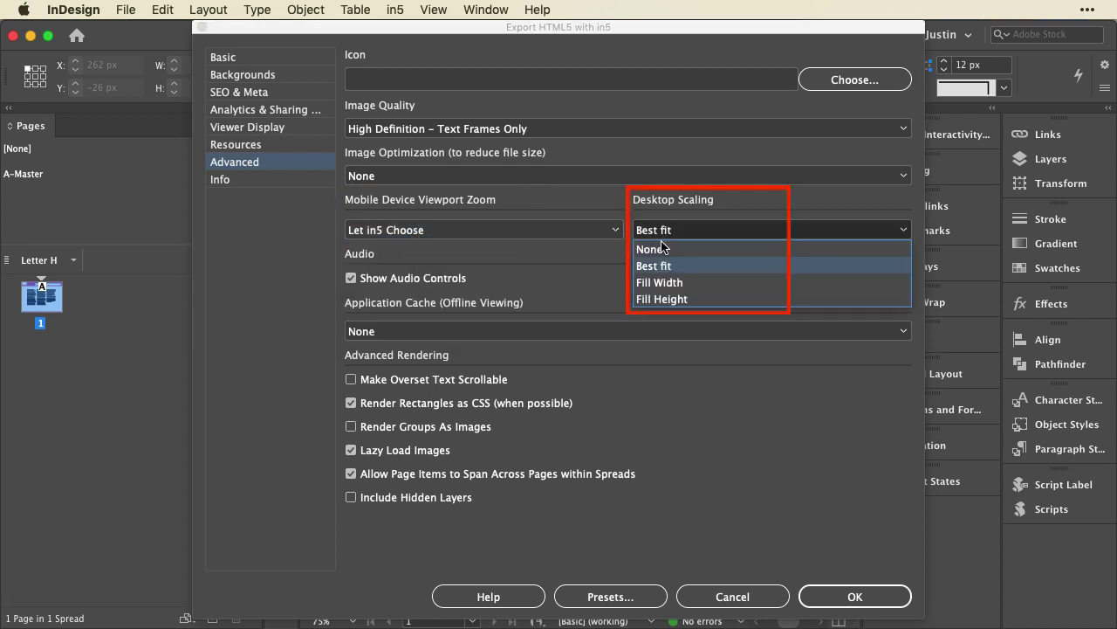
left_click(659, 250)
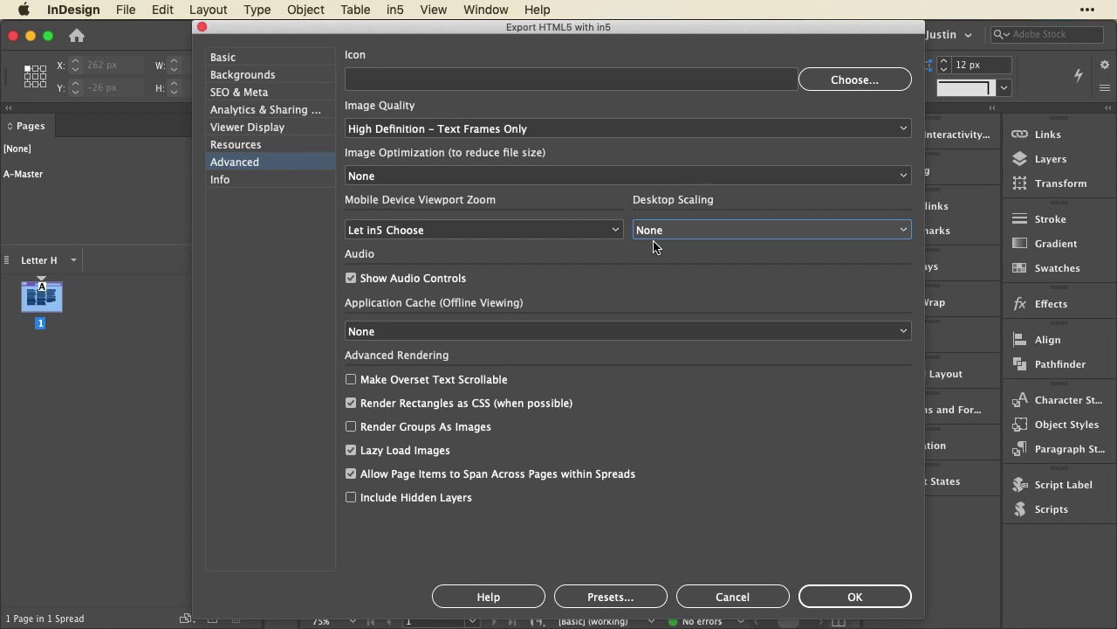
Review the basic export options and the text rendering choices, then dismiss the export settings
left_click(288, 65)
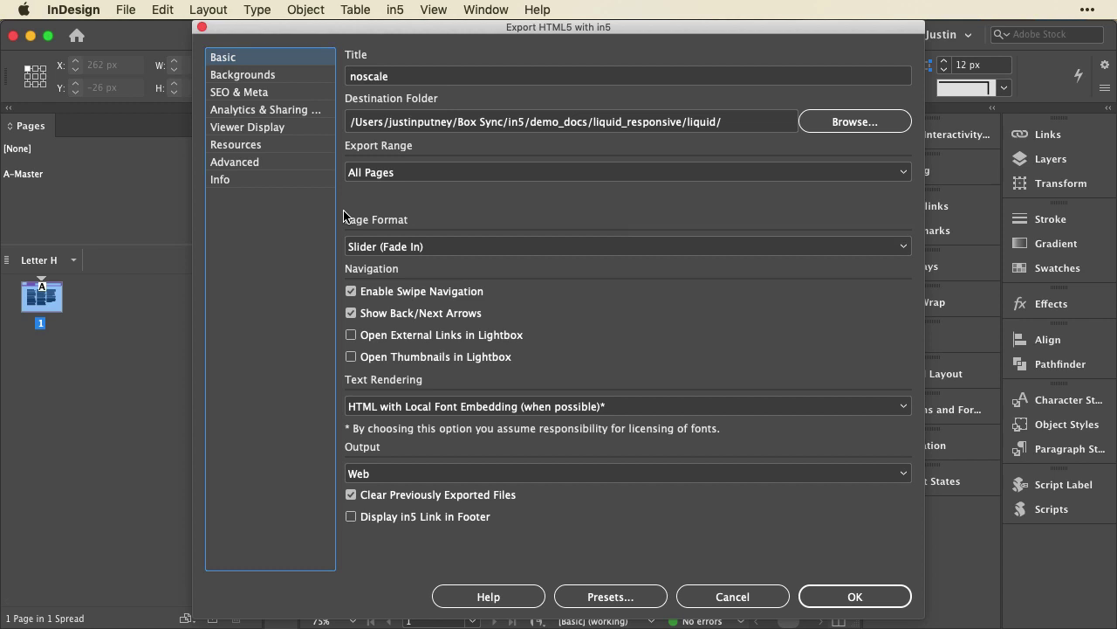
left_click(413, 406)
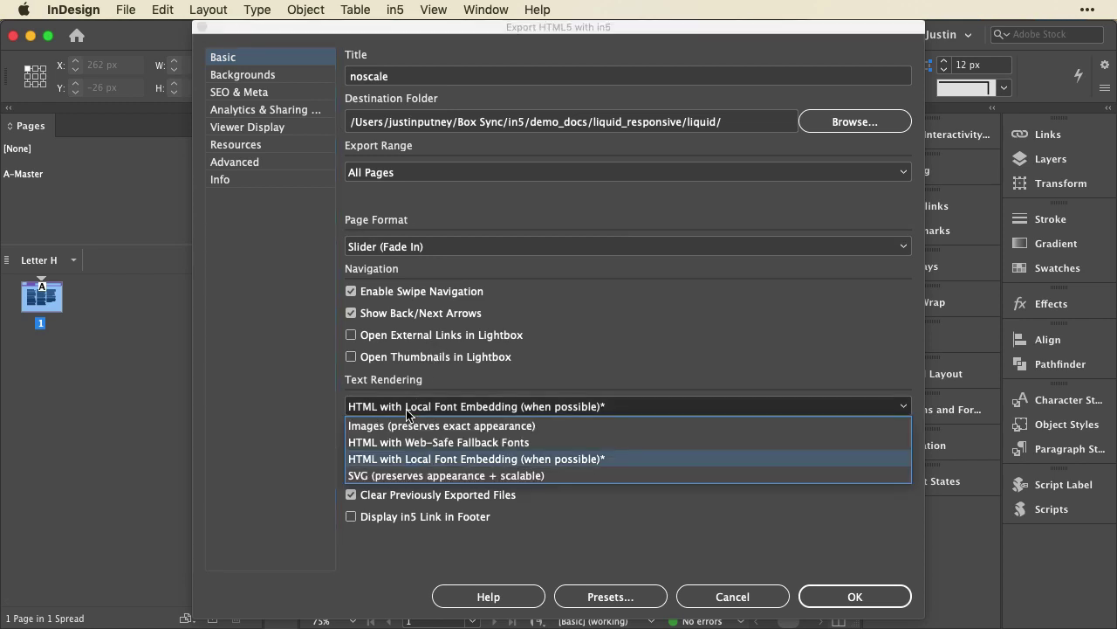
left_click(445, 377)
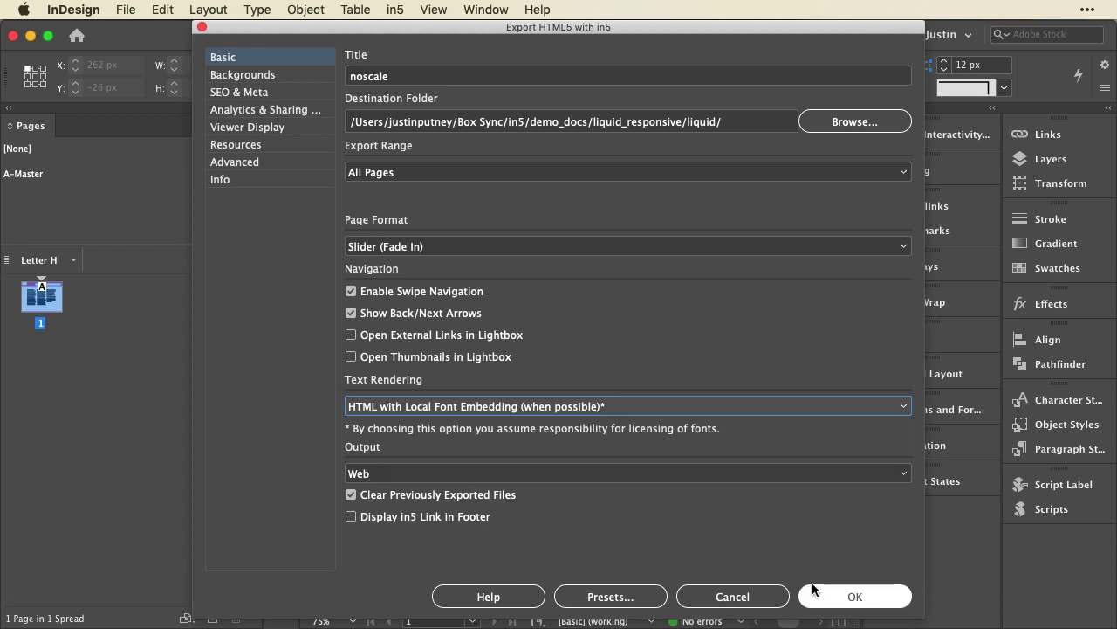
left_click(201, 29)
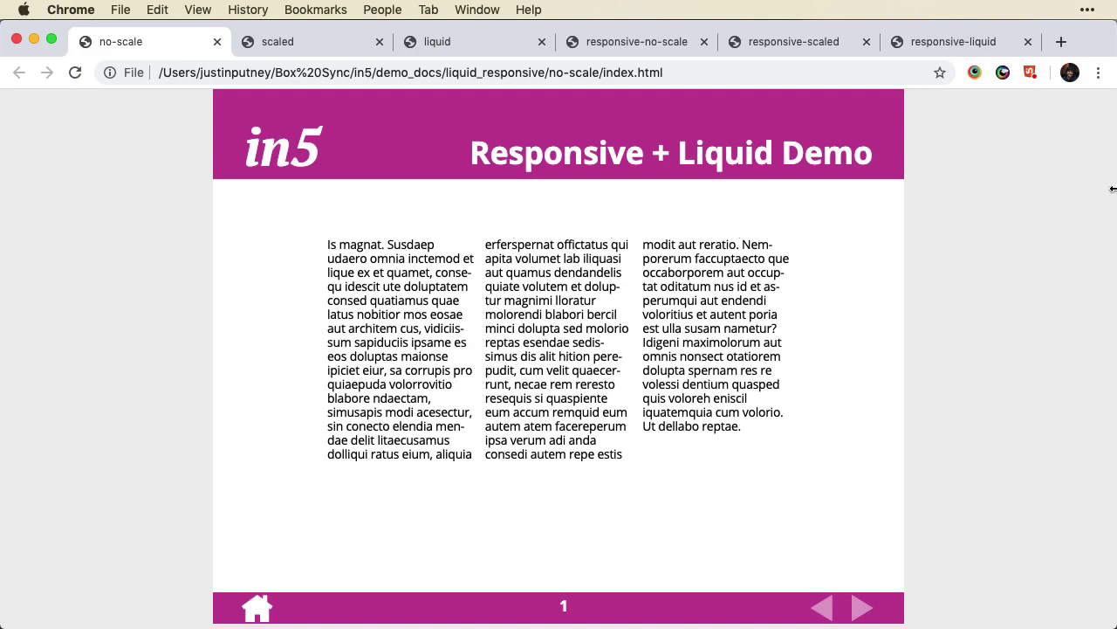
In Chrome, narrow and widen the browser window to examine how the no-scale export responds
left_click_drag(1115, 191, 434, 193)
left_click_drag(211, 289, 1114, 169)
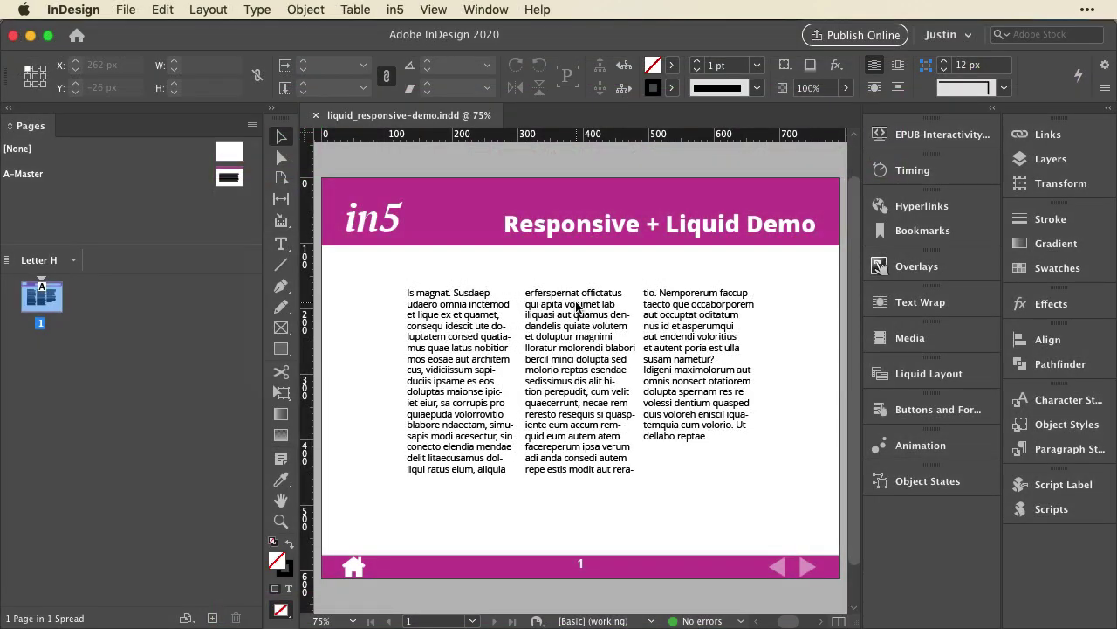
Back in InDesign, reopen the in5 HTML5 export settings and view the advanced options
left_click(398, 9)
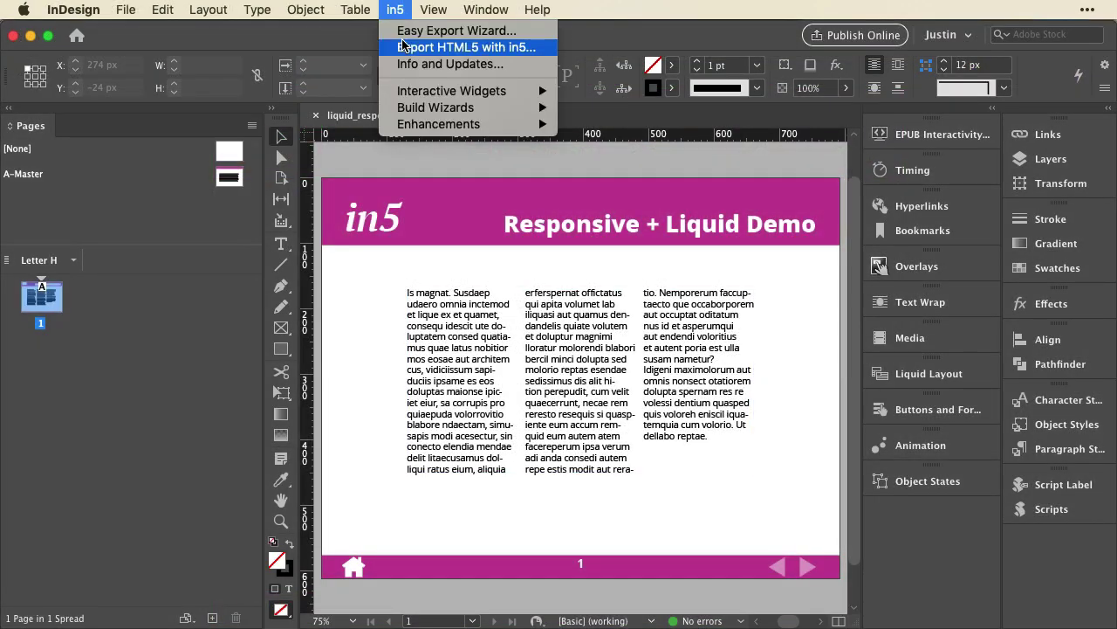
left_click(403, 45)
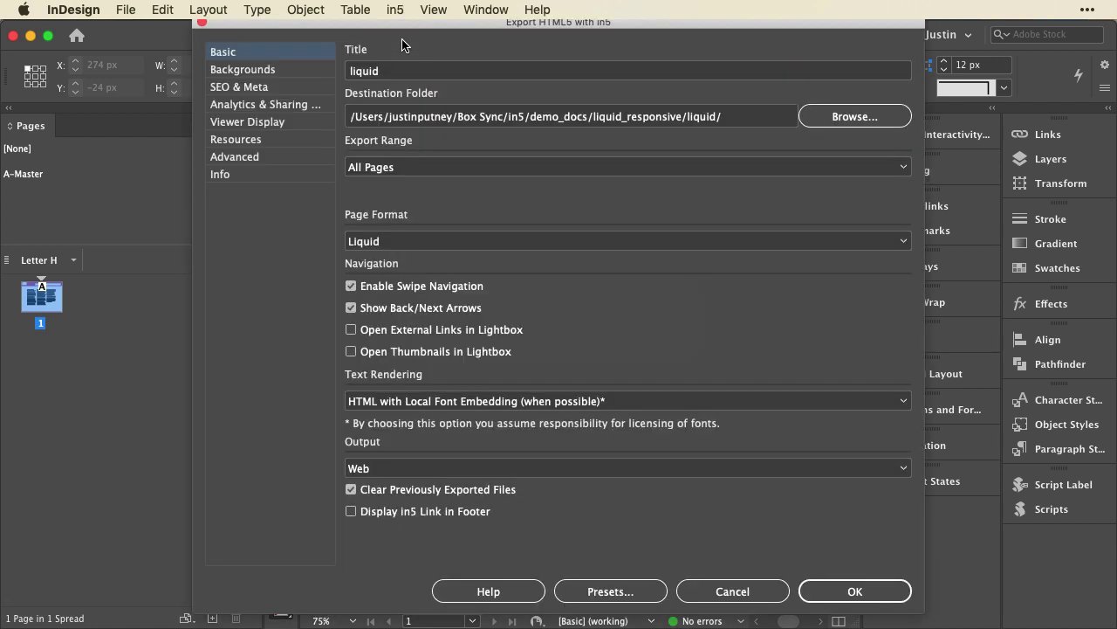
left_click(236, 163)
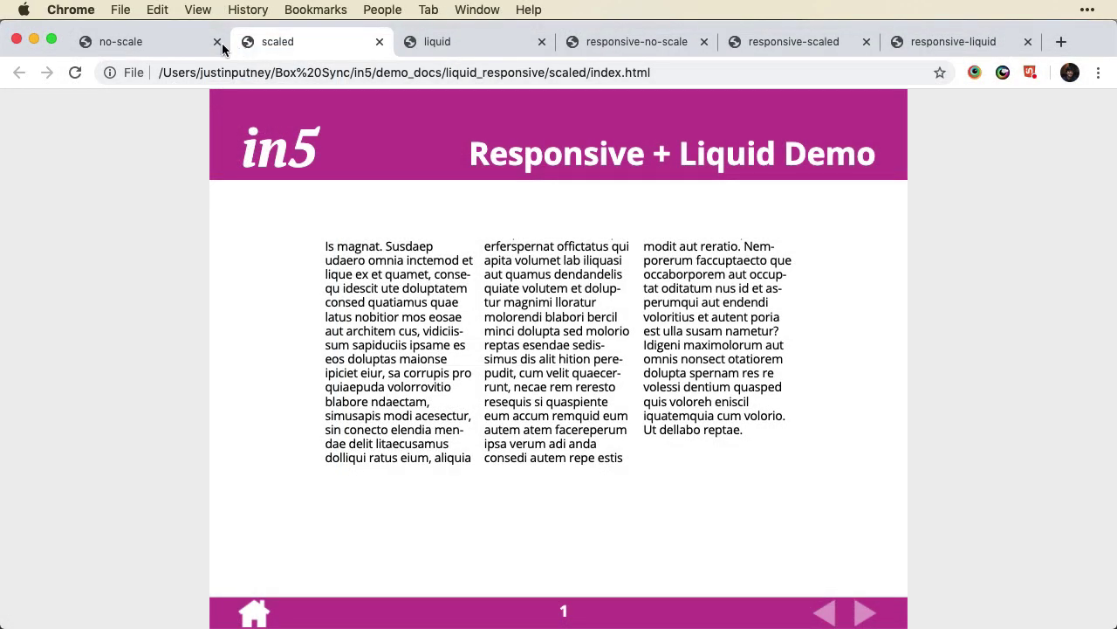
In Chrome, compare the no-scale and scaled exports, resizing the browser window to examine how the scaled page adapts
left_click(152, 42)
left_click(260, 44)
left_click_drag(1113, 123, 444, 166)
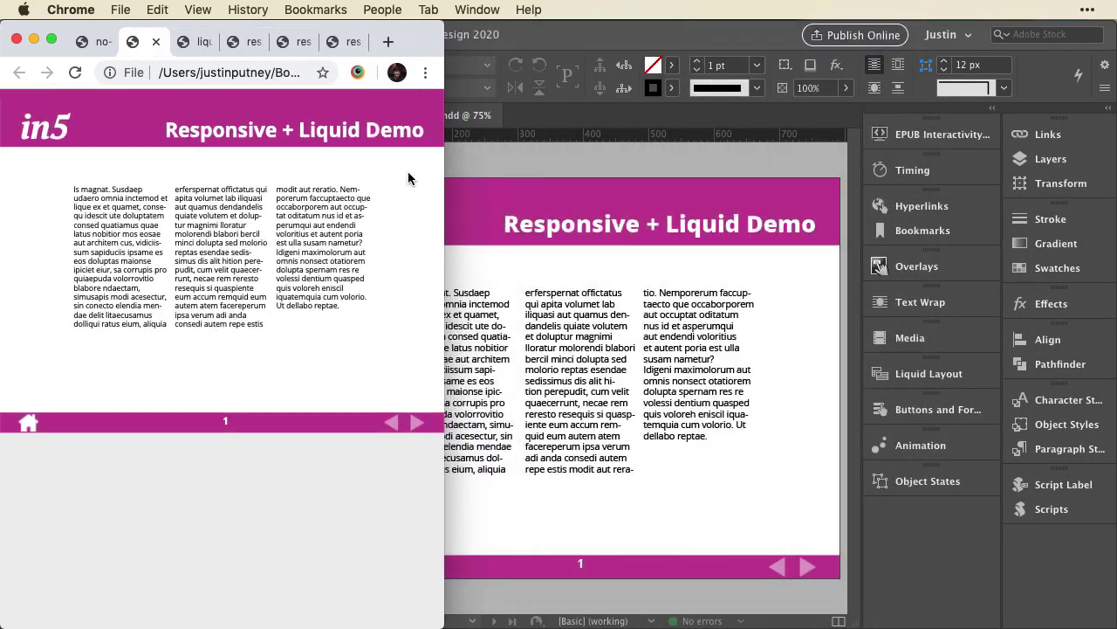
left_click_drag(191, 214, 287, 262)
left_click(338, 254)
left_click_drag(442, 165, 1111, 79)
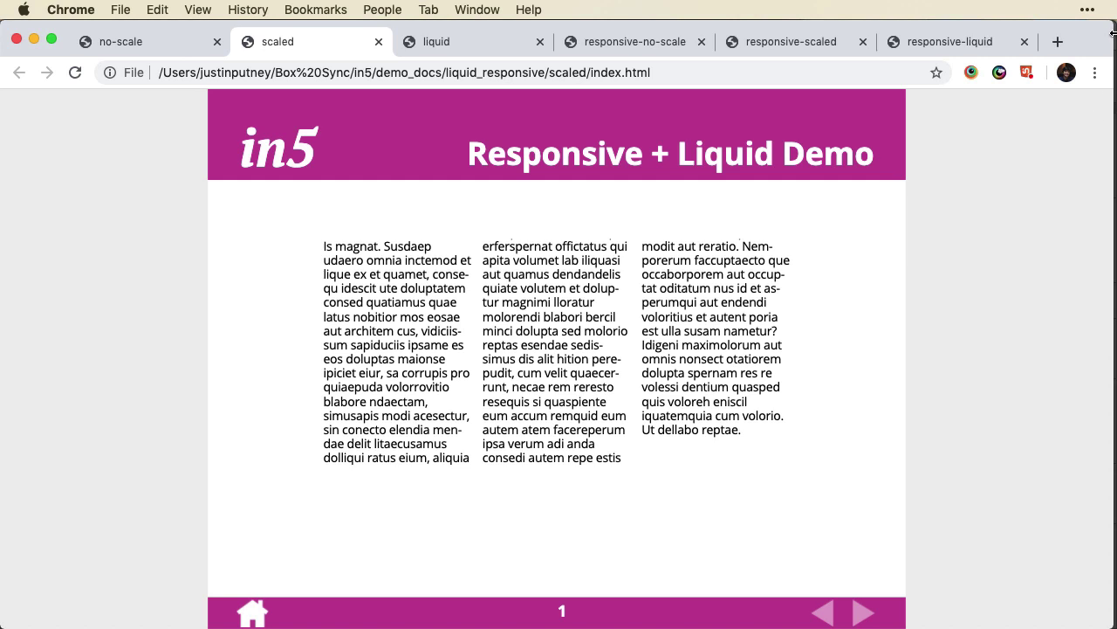
left_click_drag(1113, 32, 1116, 35)
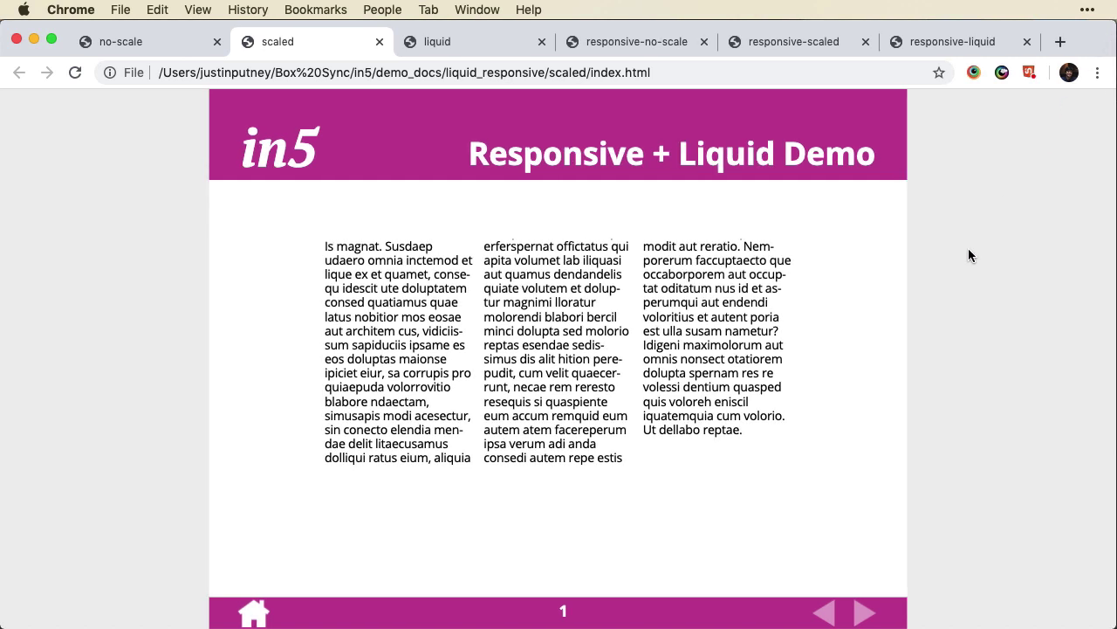
Switch to InDesign and show the Liquid Layout settings
key("super+Tab")
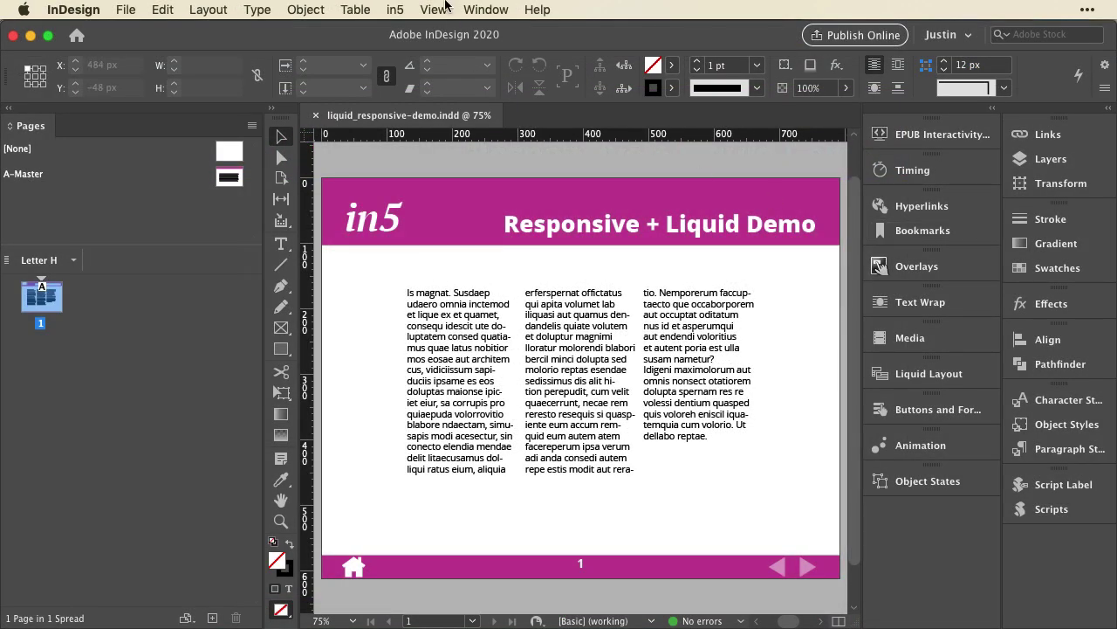
left_click(472, 7)
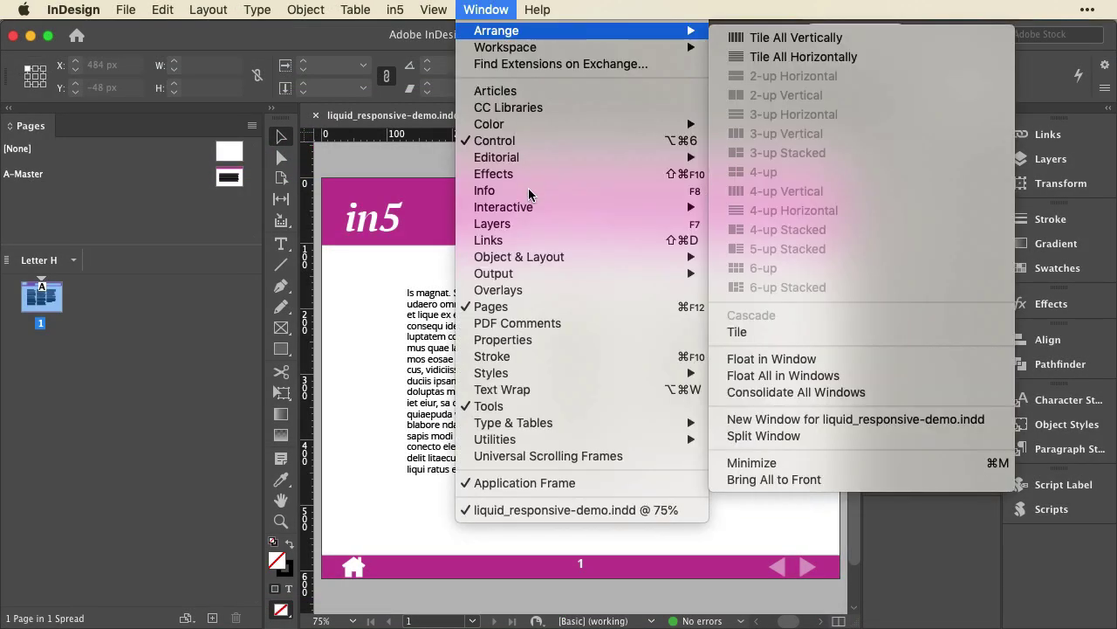
mouse_move(534, 209)
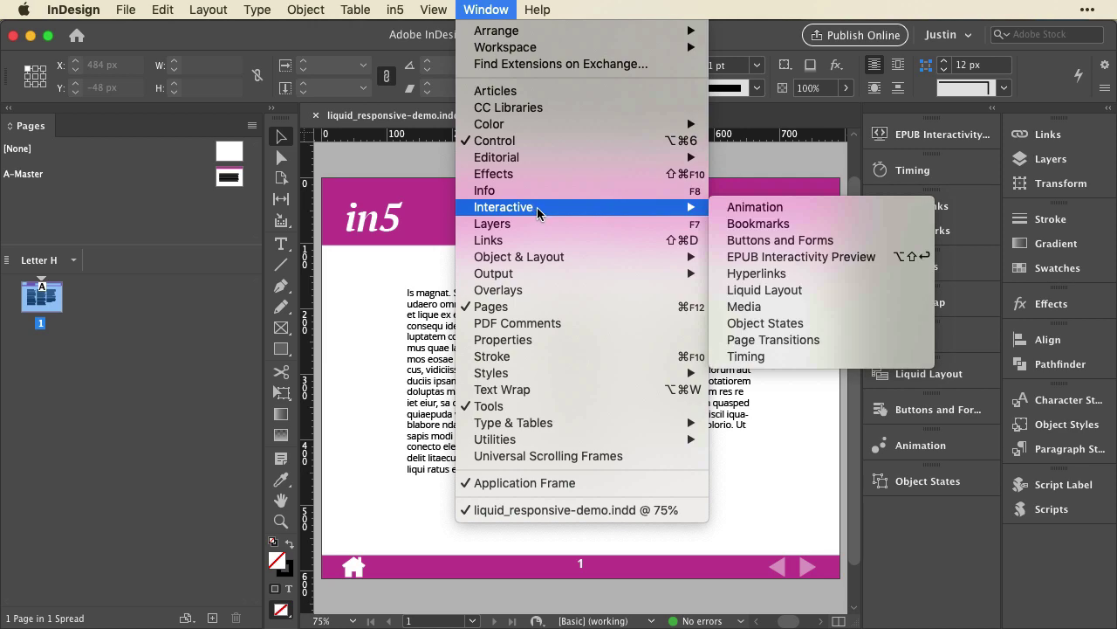
left_click(791, 294)
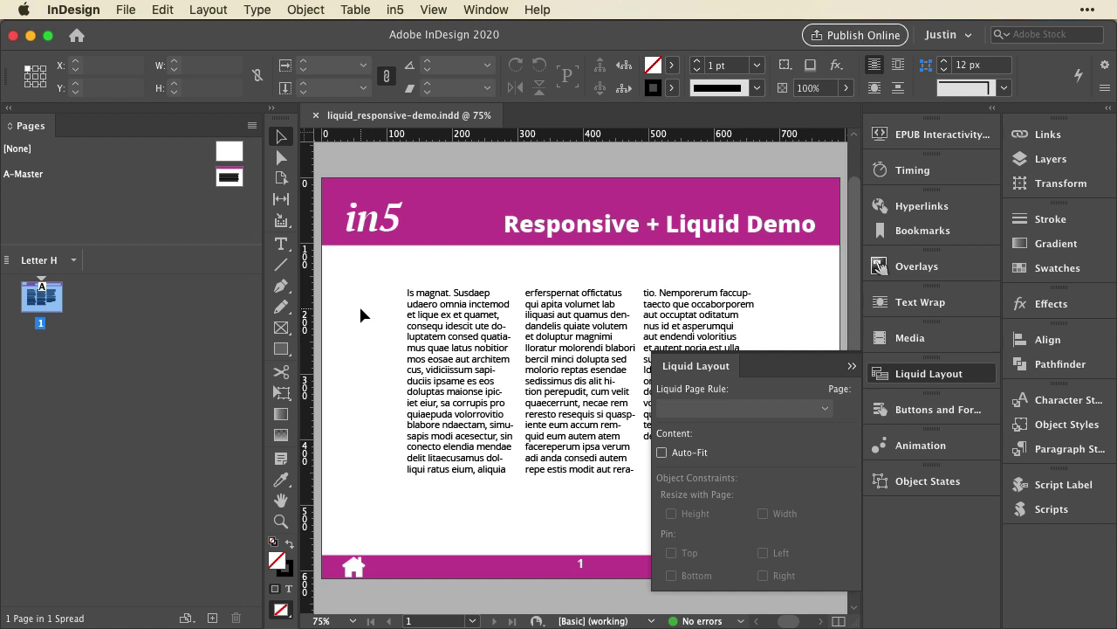
Examine the liquid page rule of page 1's title frame and of A-Master's body text frame, including the available rule options
left_click(388, 225)
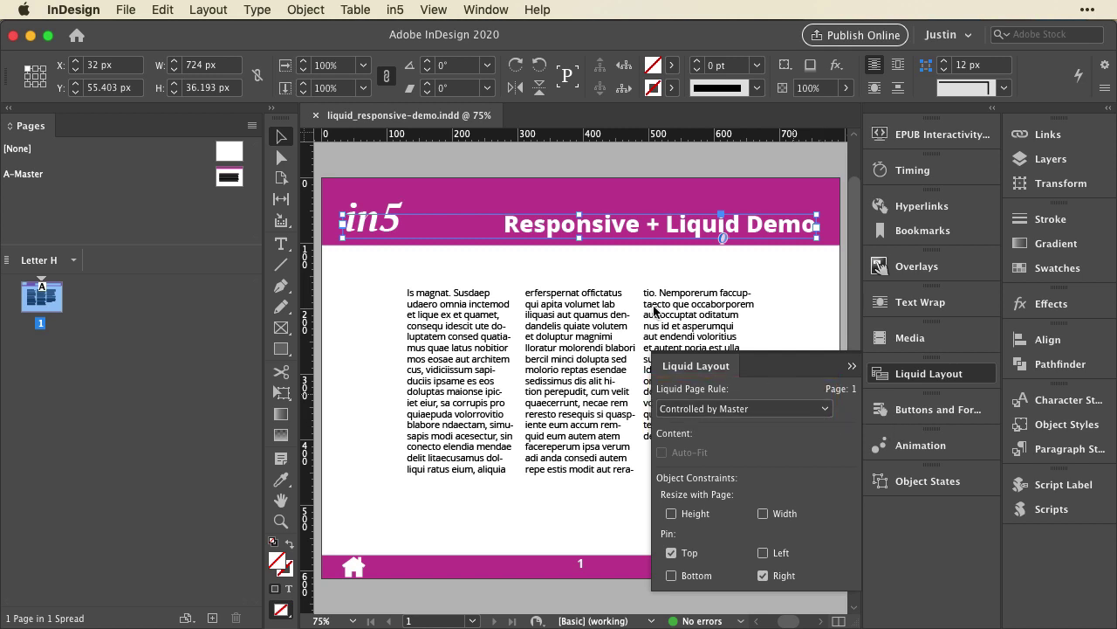
double_click(220, 177)
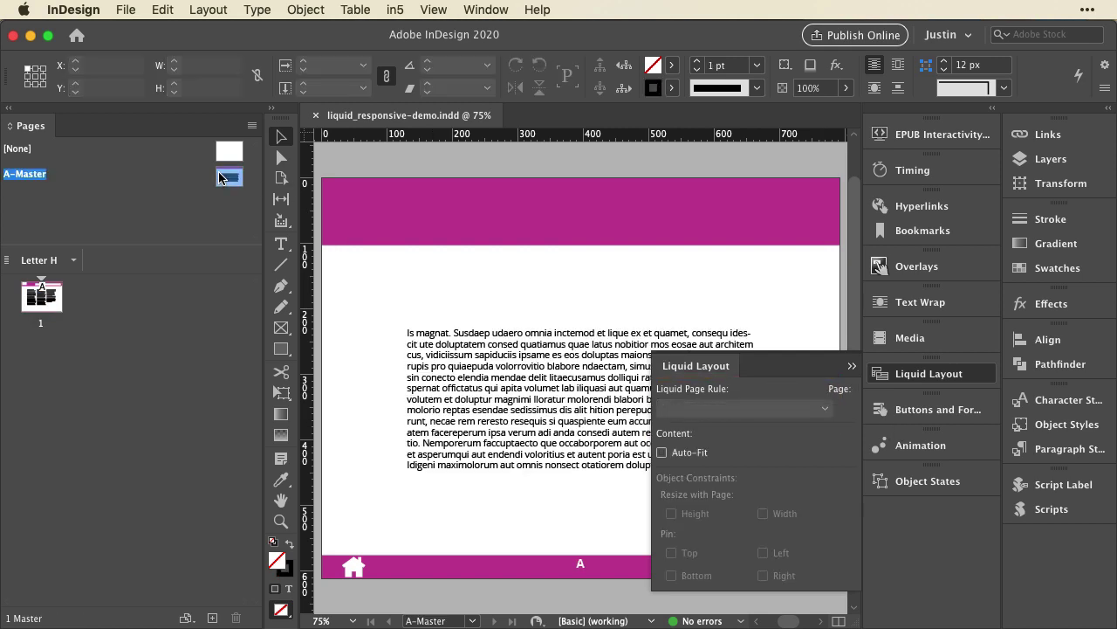
left_click(519, 409)
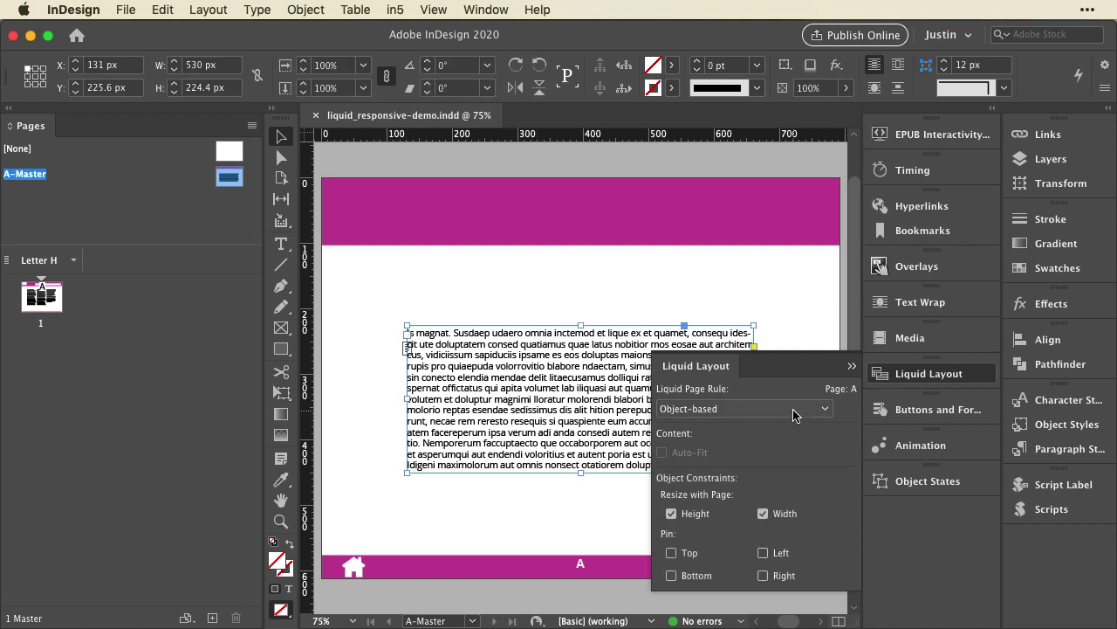
left_click(826, 409)
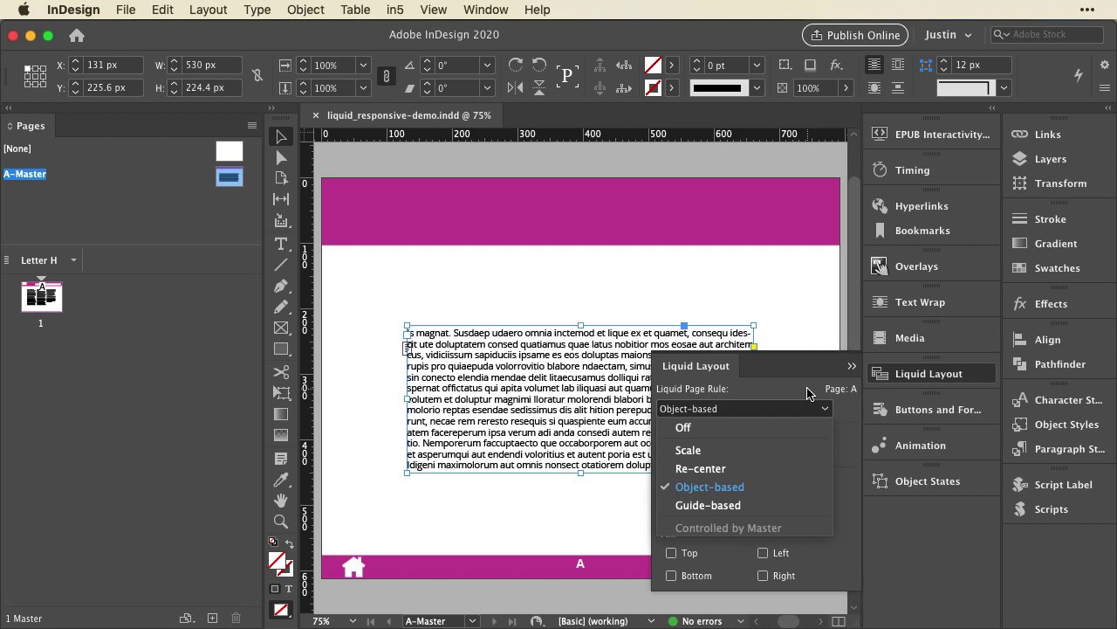
left_click(809, 394)
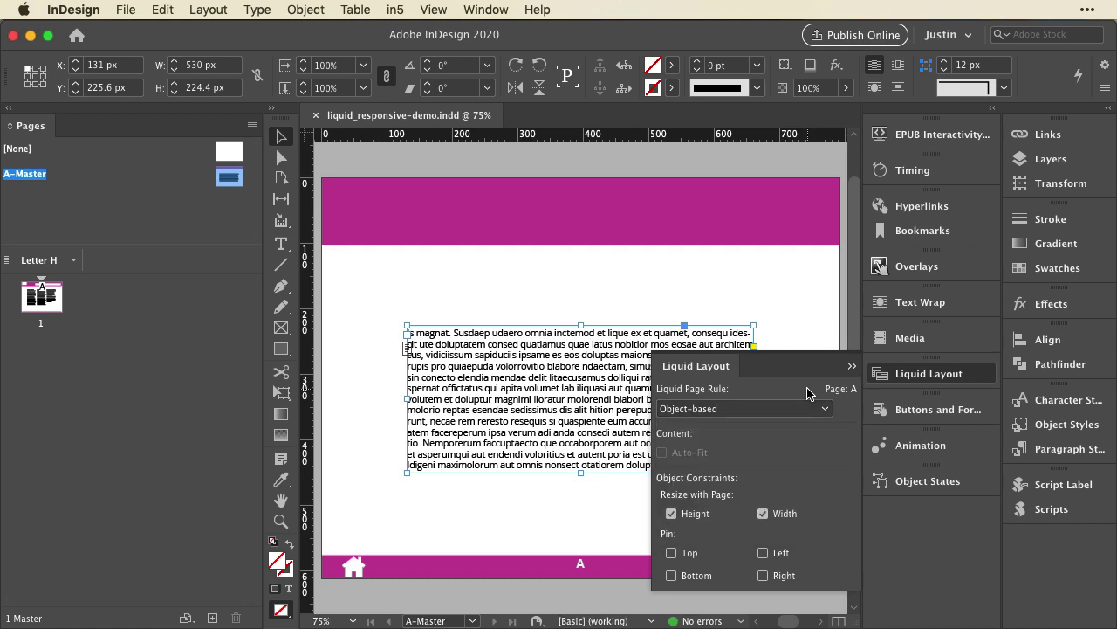
Return to page 1 and examine the liquid layout pin constraints of the in5 logo and the title text frame
double_click(39, 297)
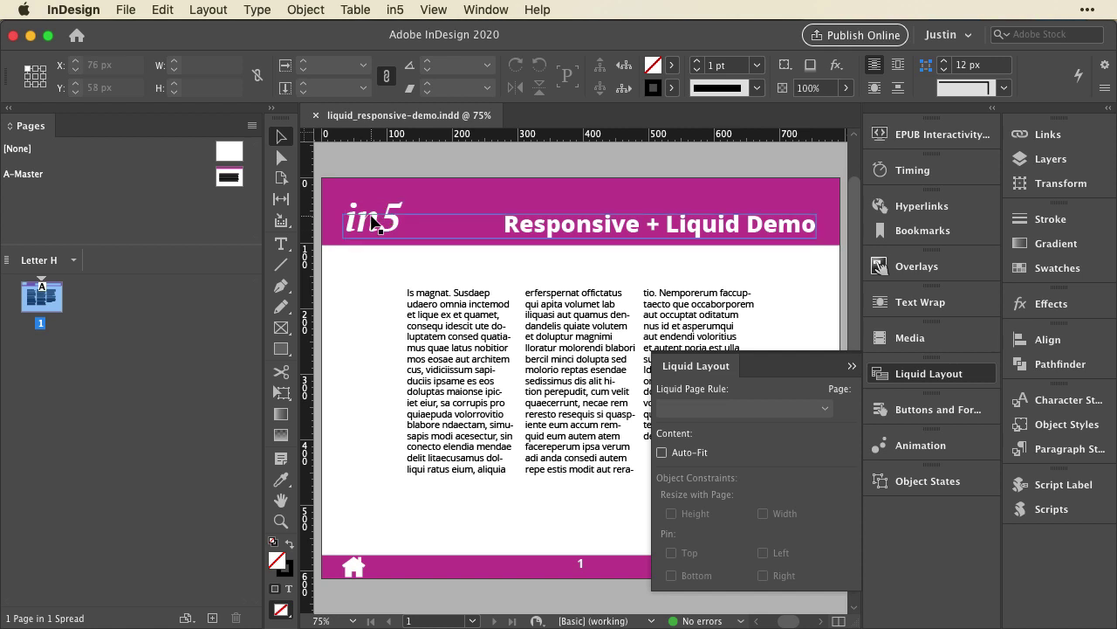
left_click(370, 208)
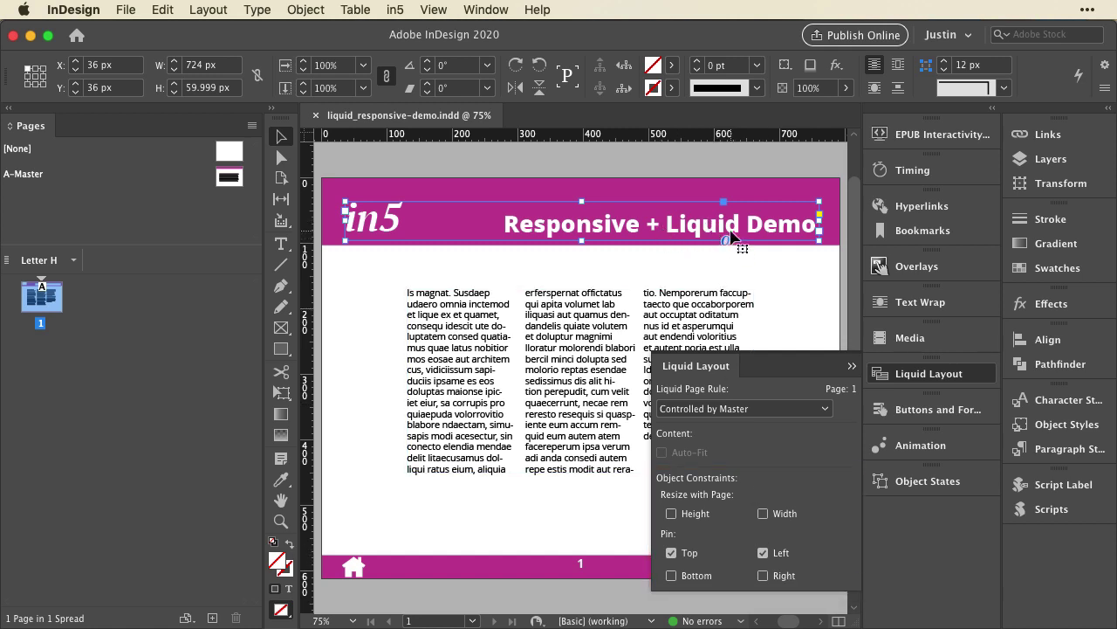
left_click(521, 230)
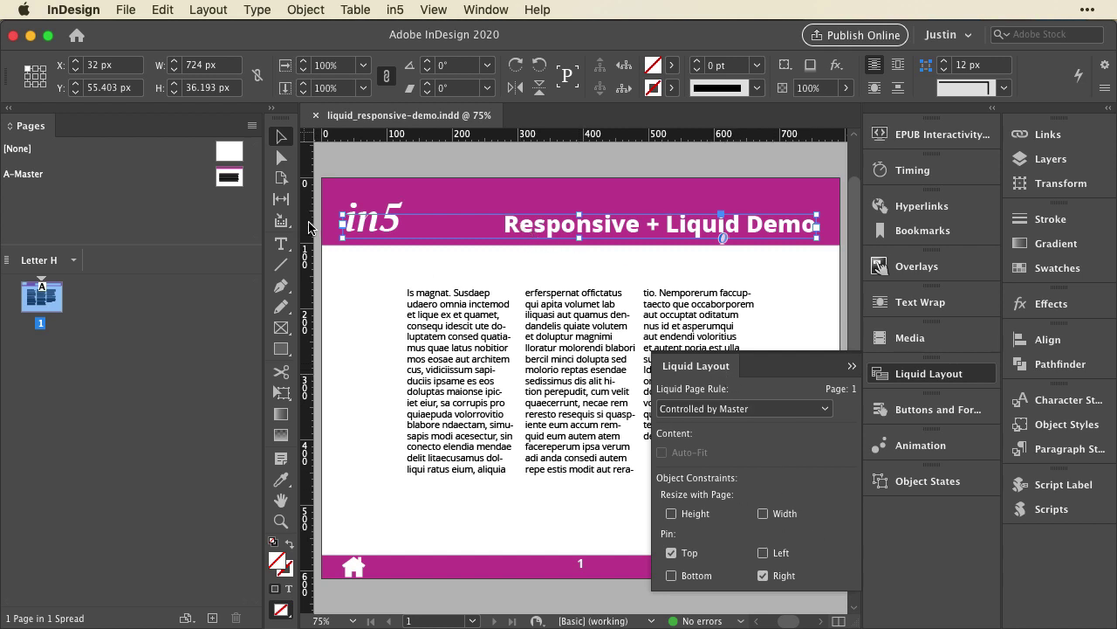
On A-Master, examine the home icon's liquid layout constraints and move the Liquid Layout settings clear of the footer arrows
double_click(229, 177)
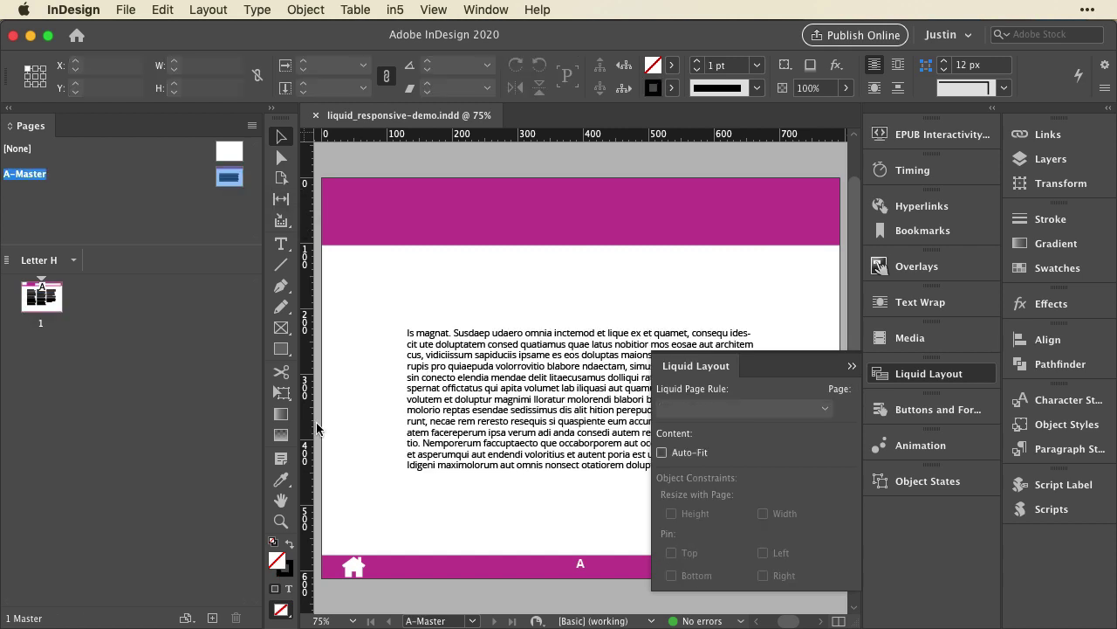
left_click(354, 567)
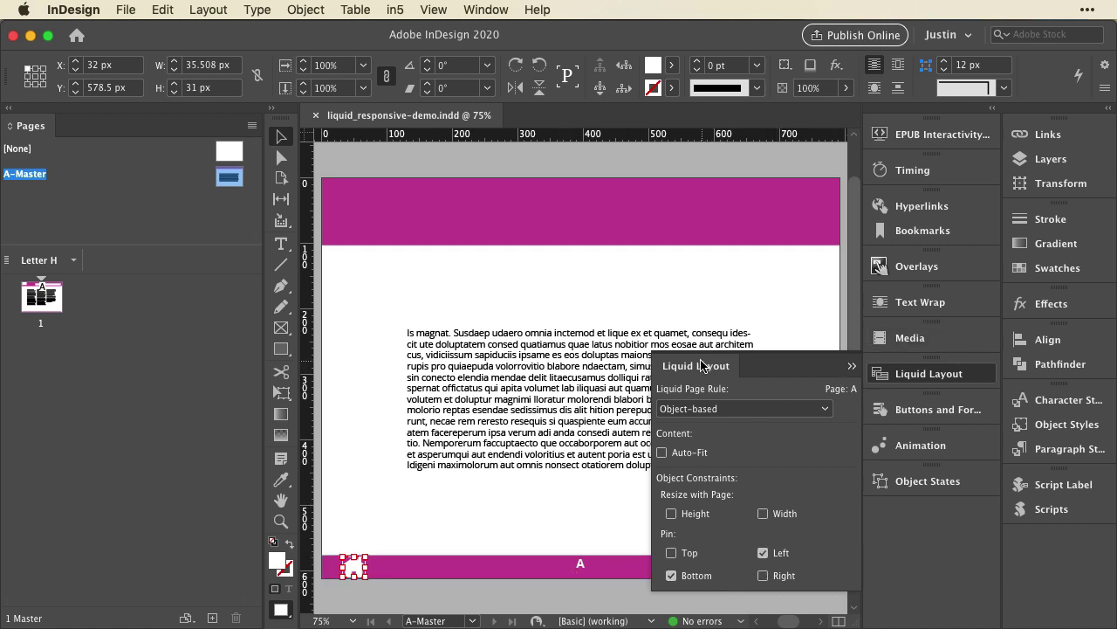
left_click_drag(701, 364, 689, 173)
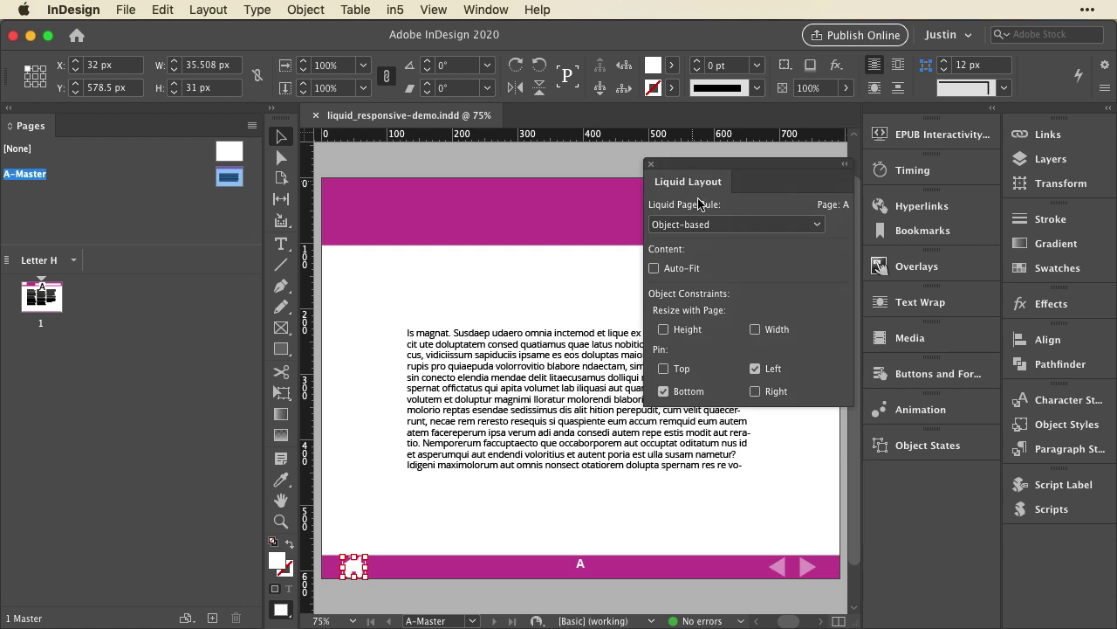
Examine the liquid layout constraints of A-Master's two footer arrows, its footer bar and its header bar
left_click(778, 569)
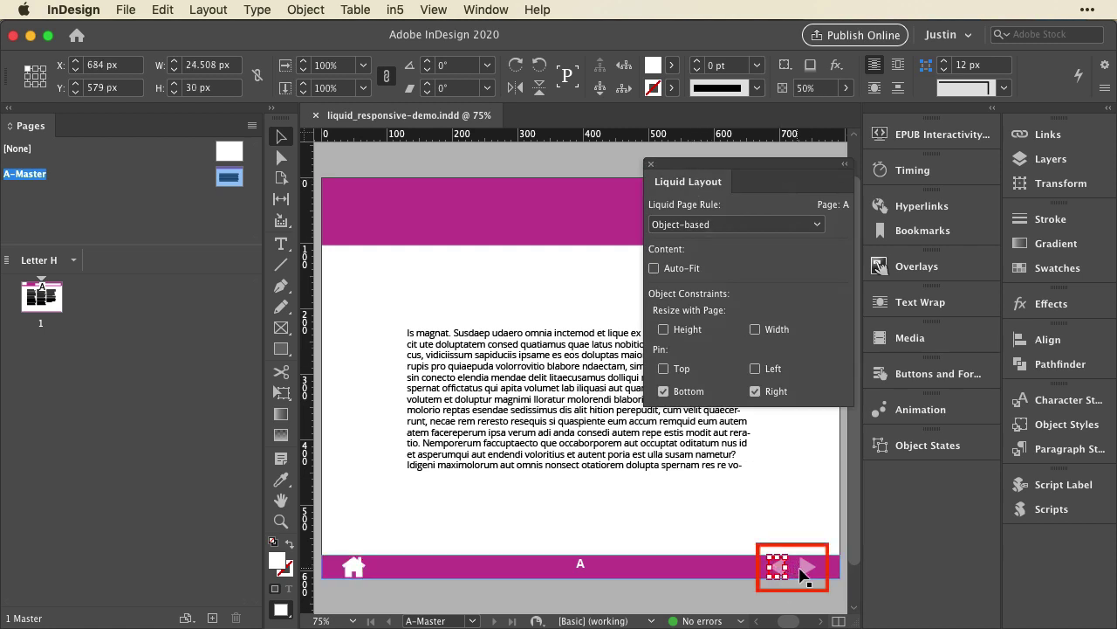
left_click(803, 569)
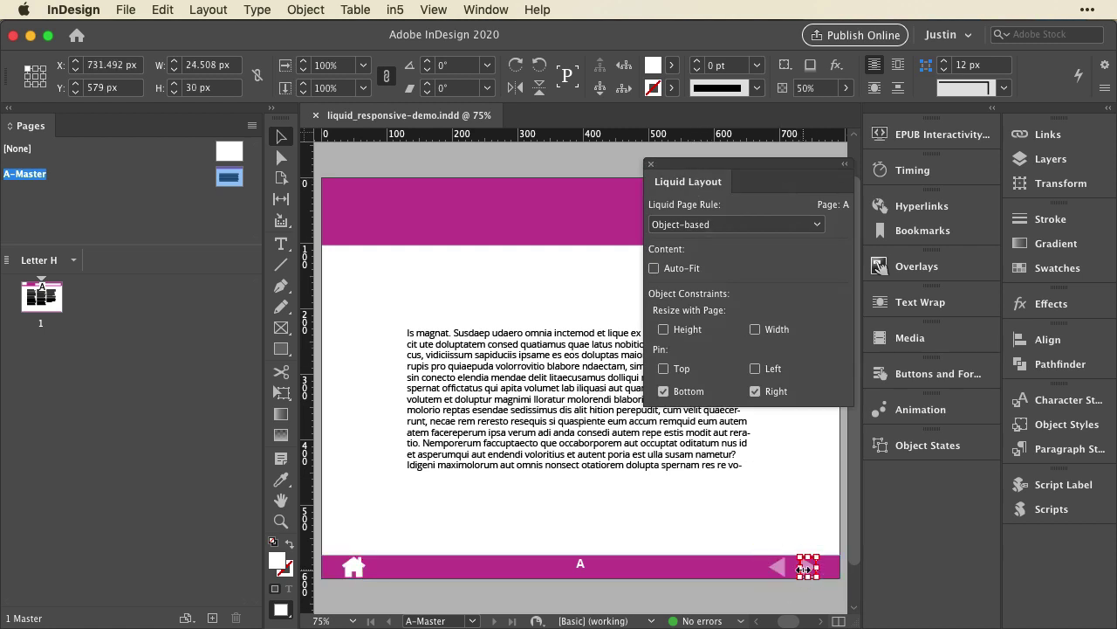
left_click(712, 567)
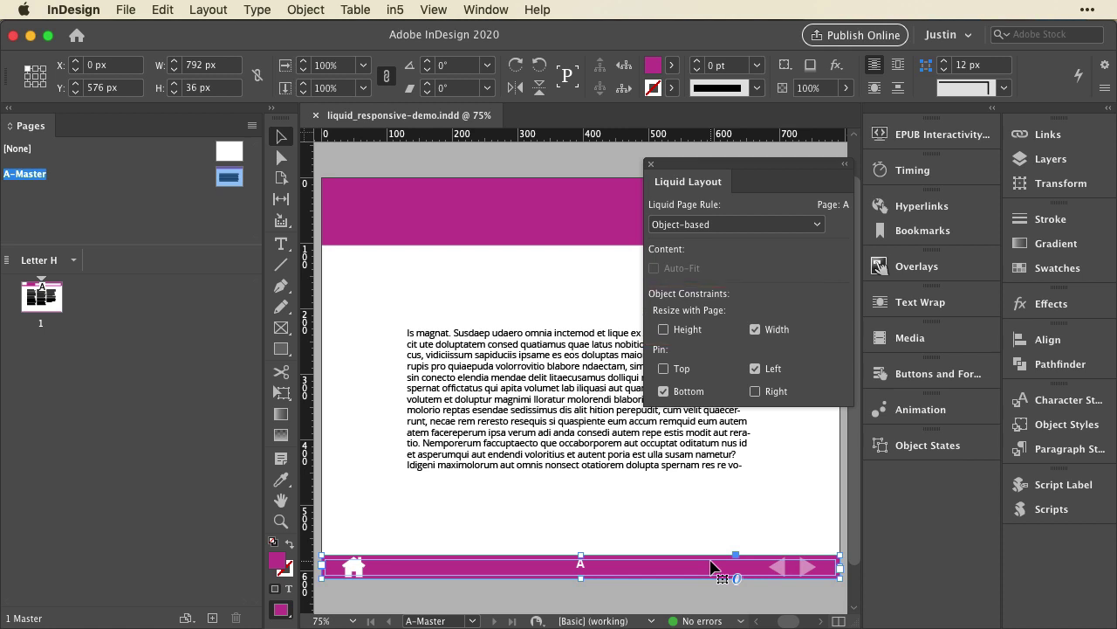
left_click(572, 209)
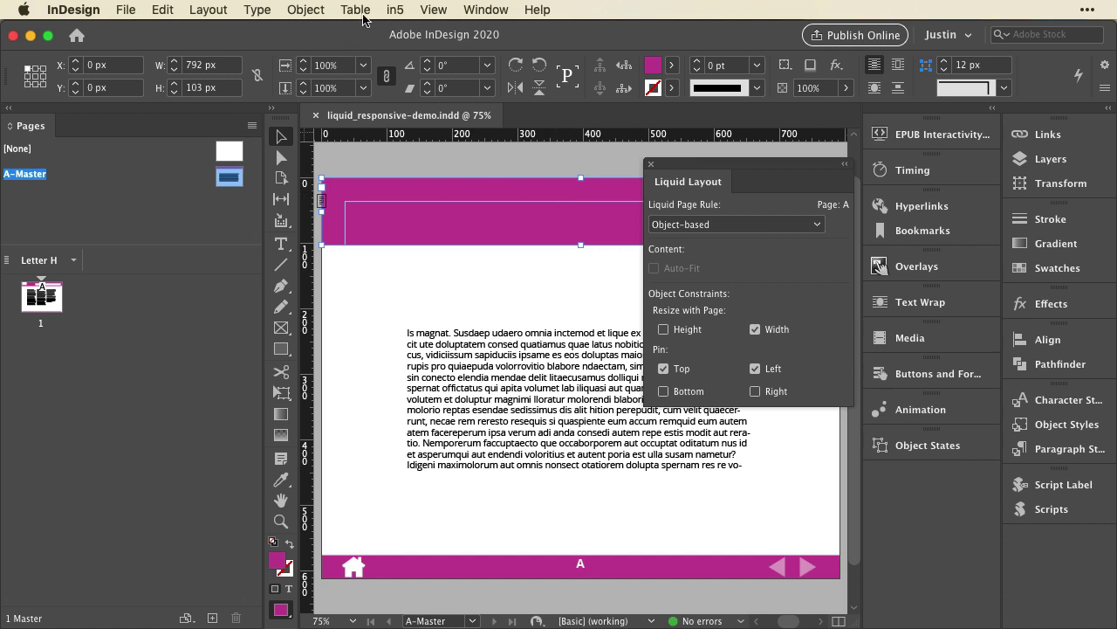
Review the Liquid page format in the in5 HTML5 export settings and close them without exporting
left_click(395, 11)
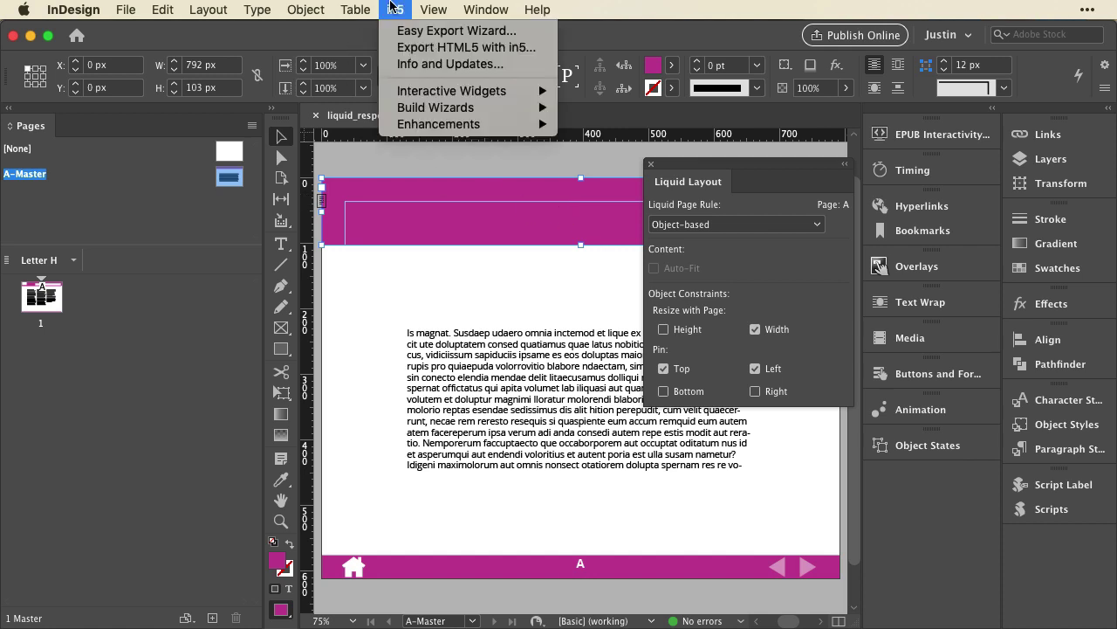
left_click(402, 46)
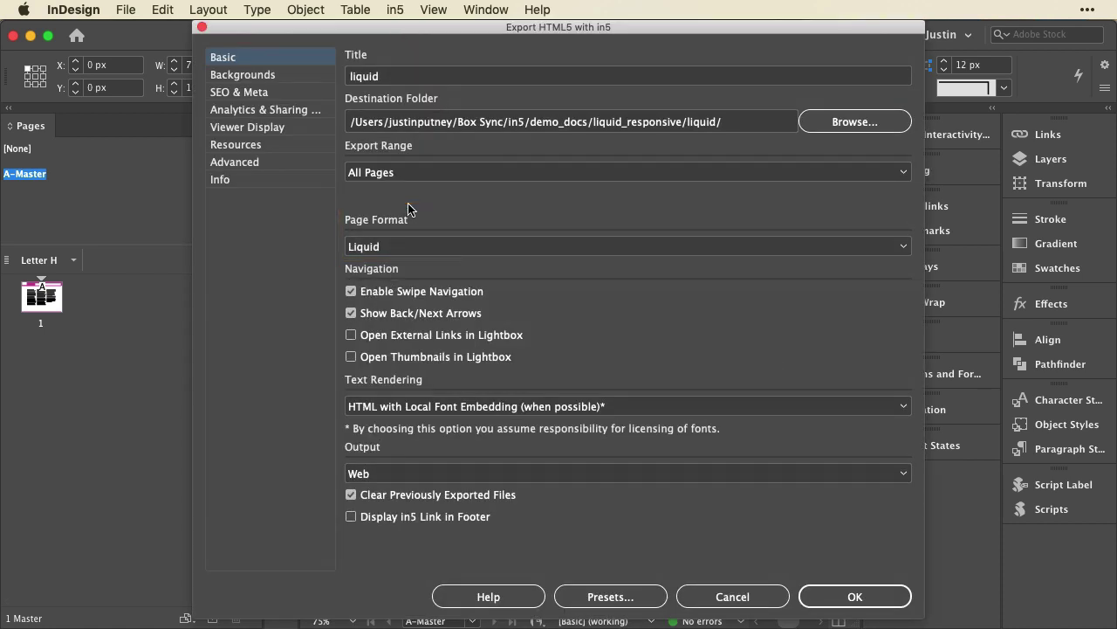
left_click(710, 597)
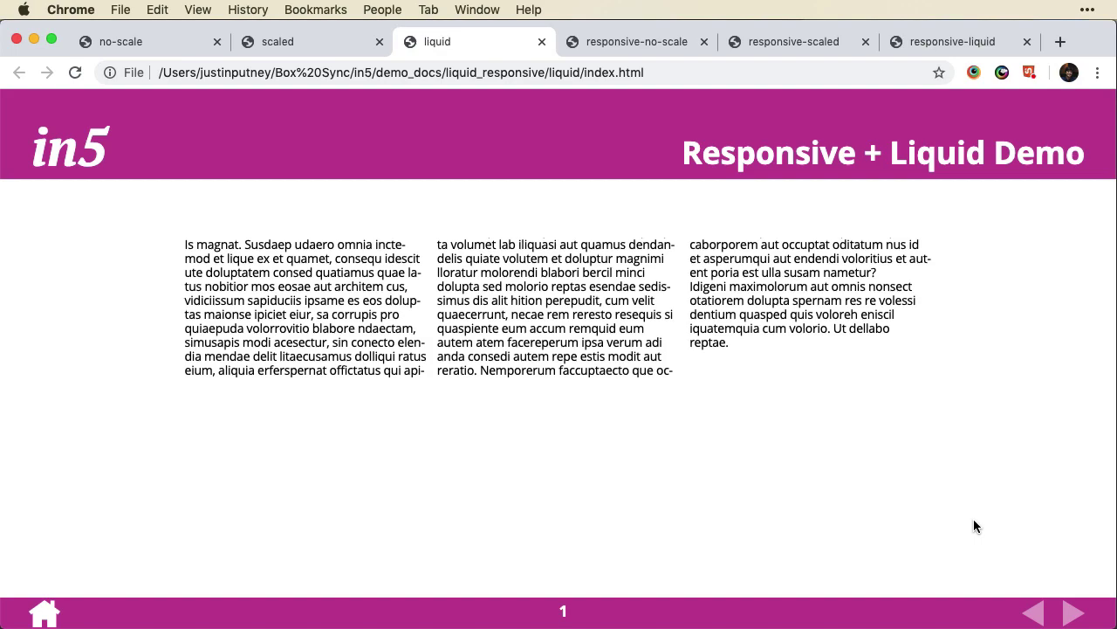
Switch to Chrome and narrow the window in stages to examine how the liquid export's header, columns and footer adapt
left_click_drag(1109, 294, 611, 386)
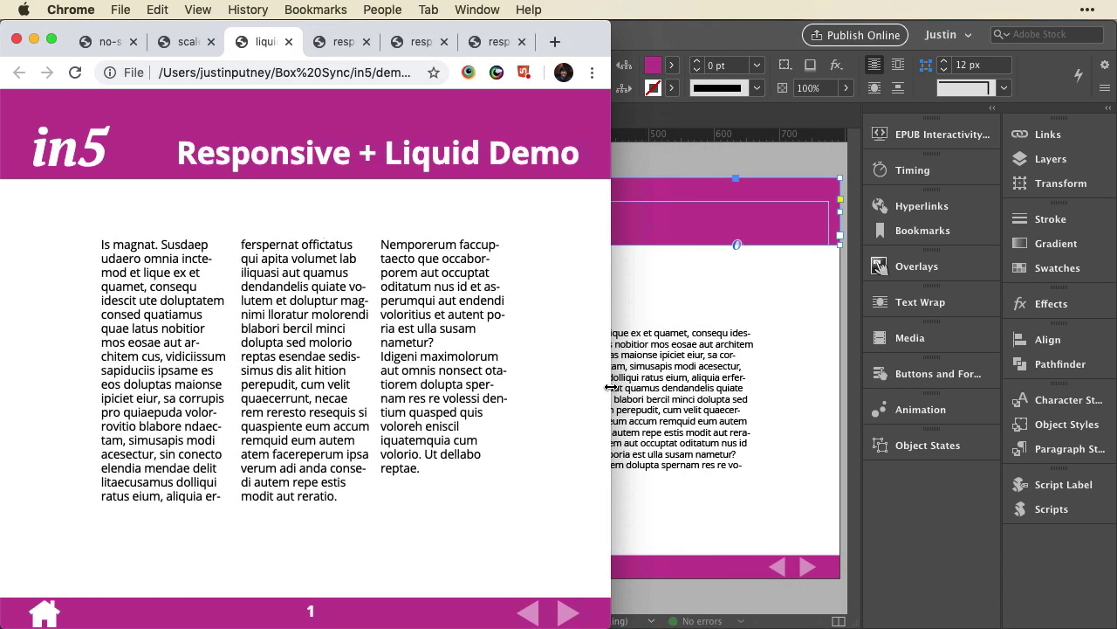
left_click_drag(611, 387, 505, 408)
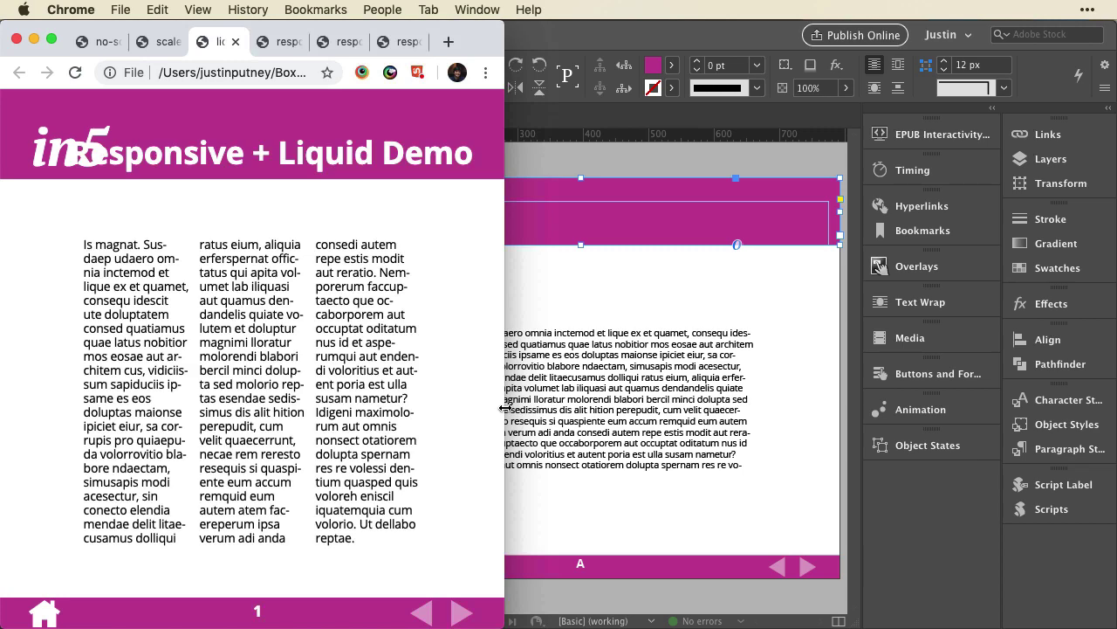
left_click_drag(505, 407, 437, 412)
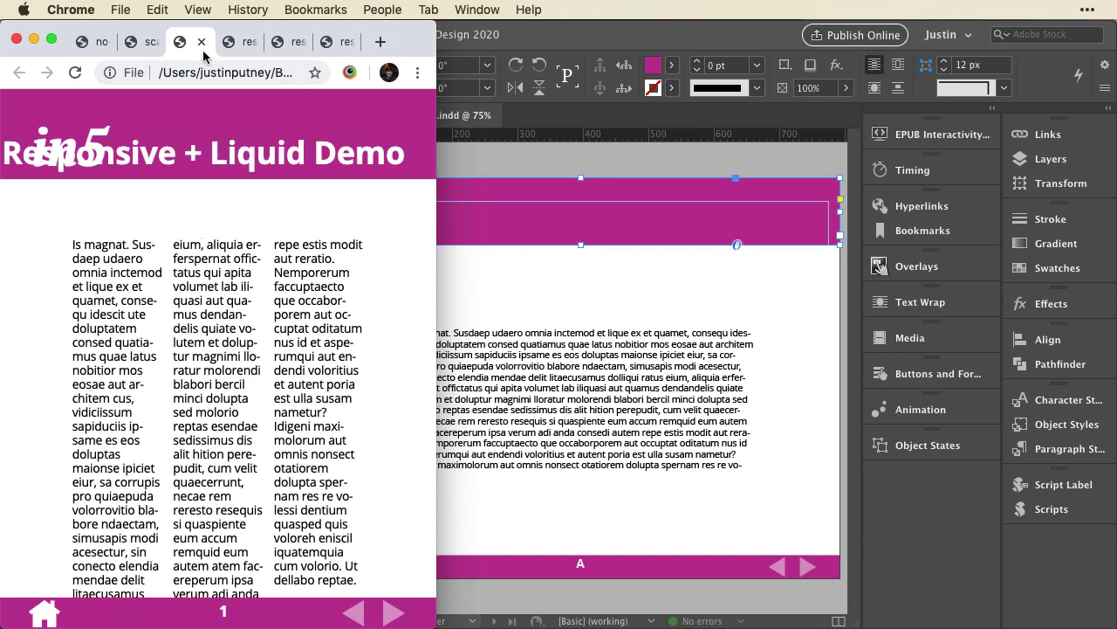
left_click(145, 55)
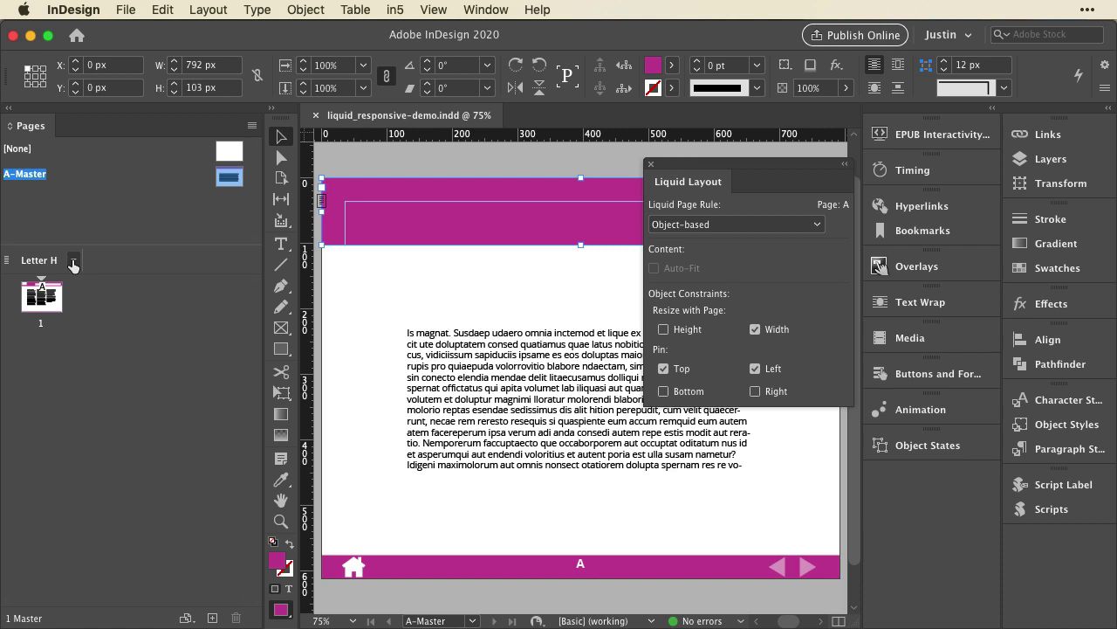
Switch to InDesign and change the horizontal ruler units to inches and back to pixels
right_click(423, 138)
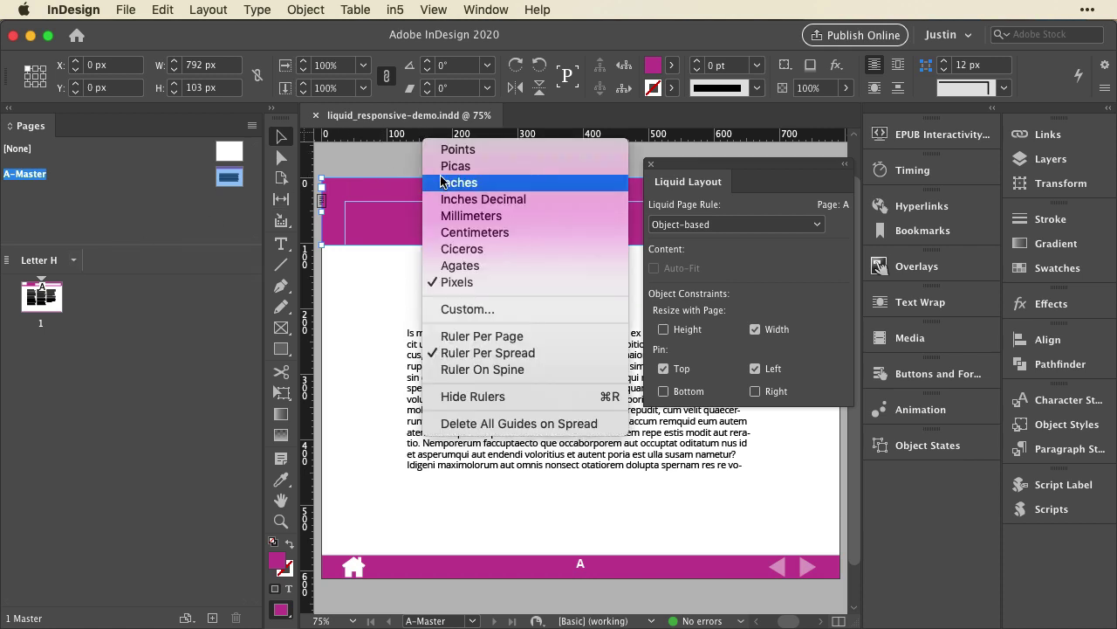
left_click(447, 181)
right_click(421, 140)
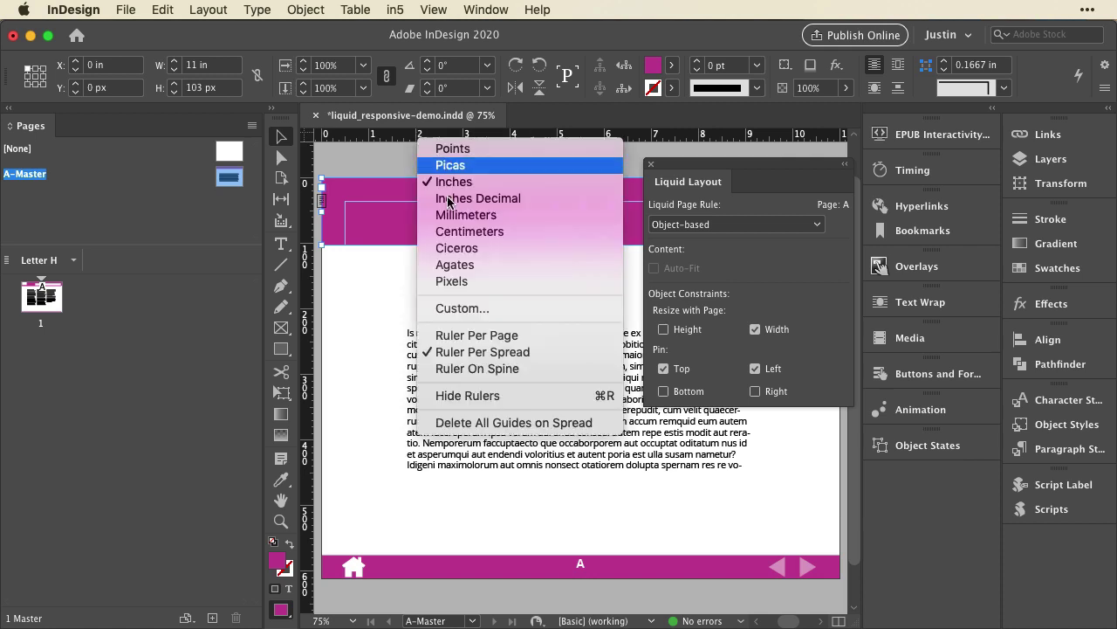
left_click(451, 281)
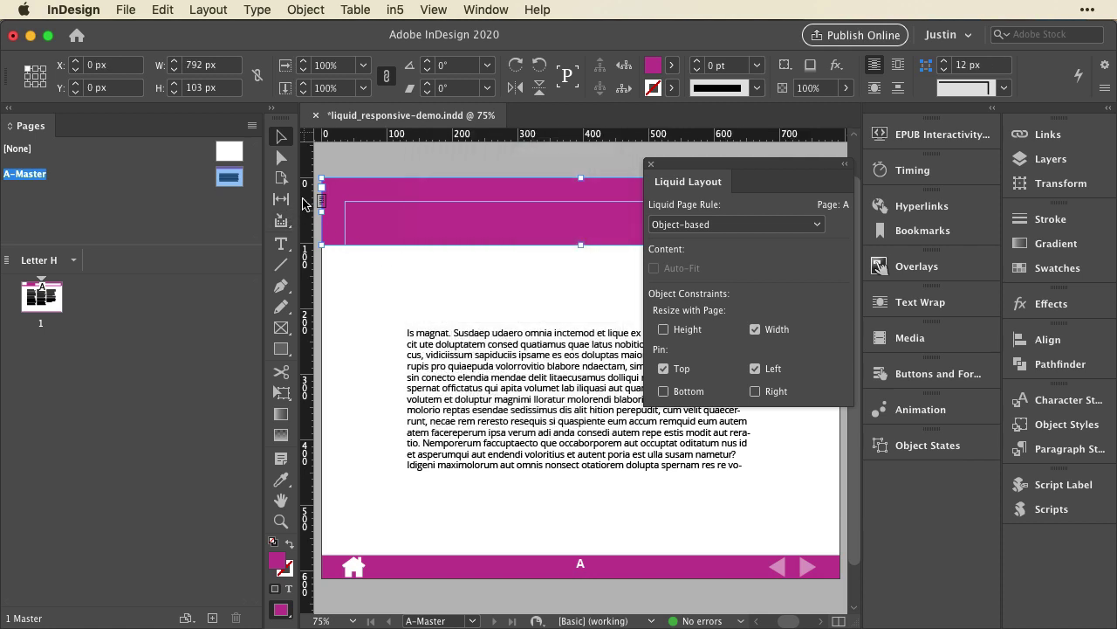
Create a 612 × 792 px alternate layout named Letter V from Letter H, preserving the existing liquid page rule
left_click(75, 263)
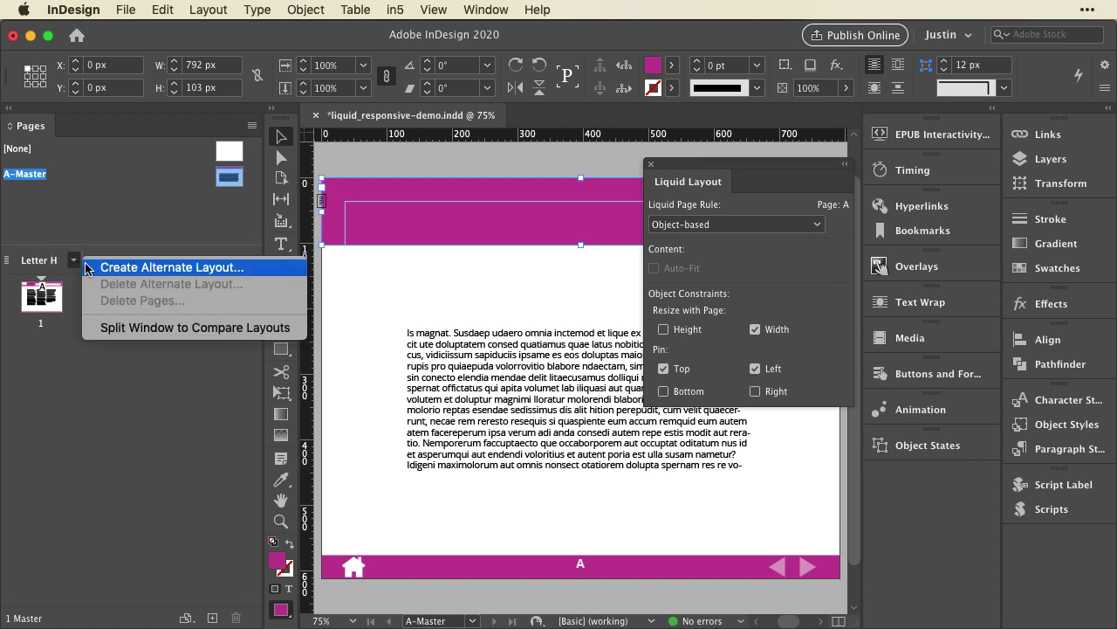
left_click(85, 268)
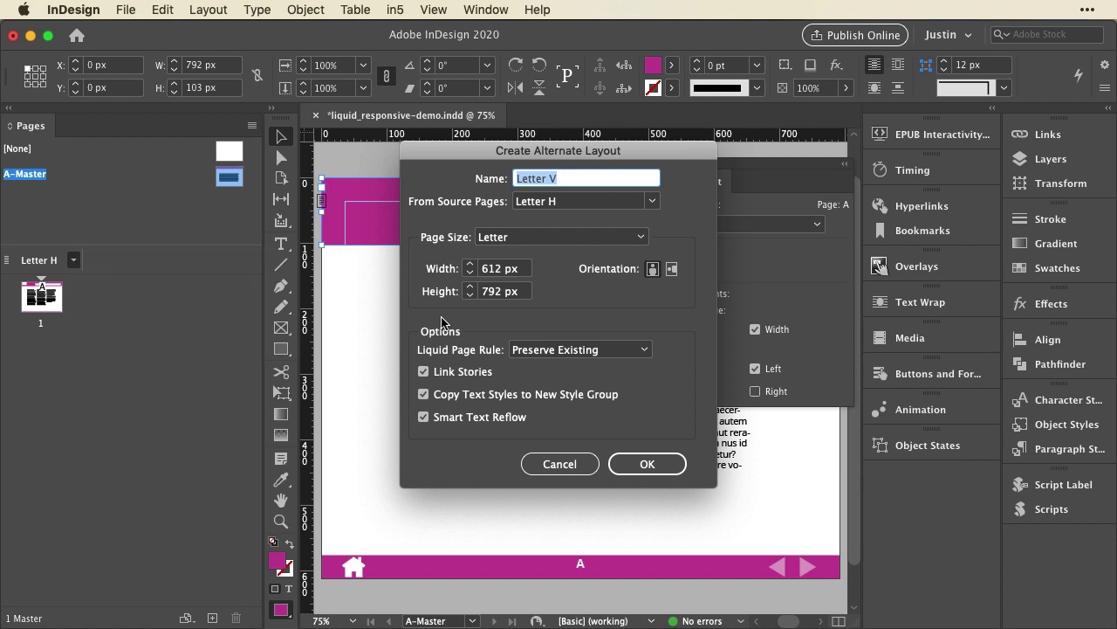
left_click(479, 330)
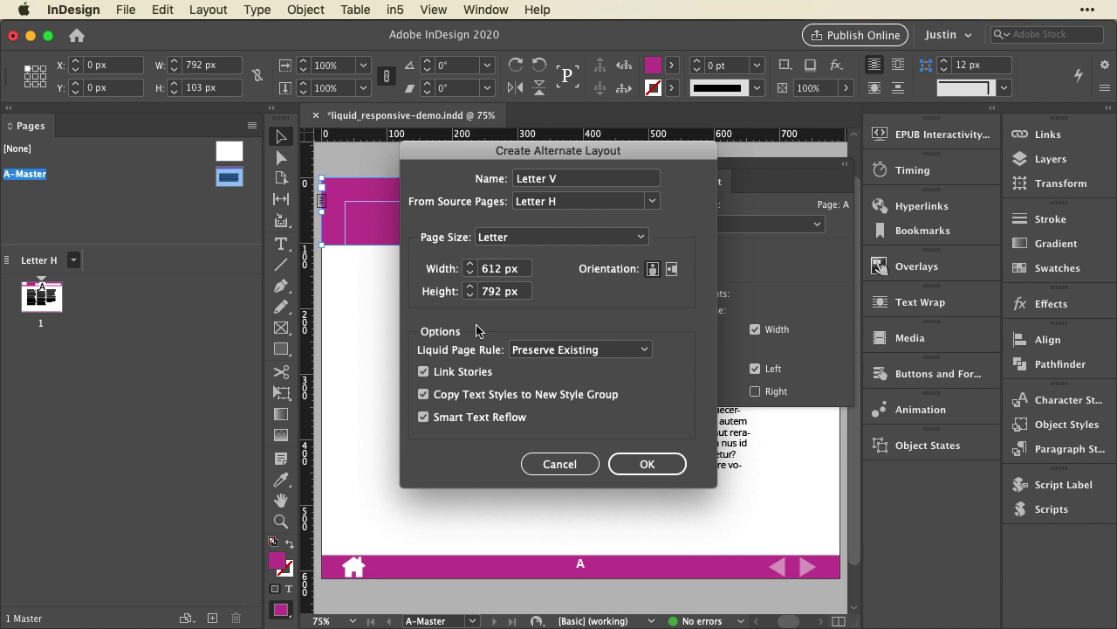
left_click(652, 463)
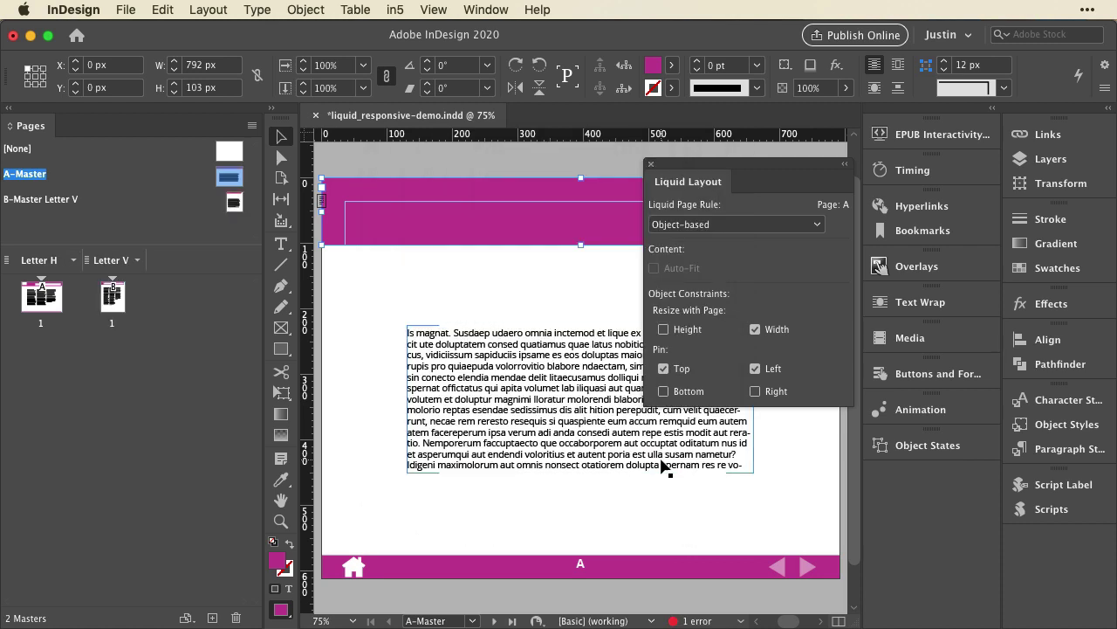
Open the Letter V page and dock the Liquid Layout settings so the whole page is unobstructed
double_click(111, 295)
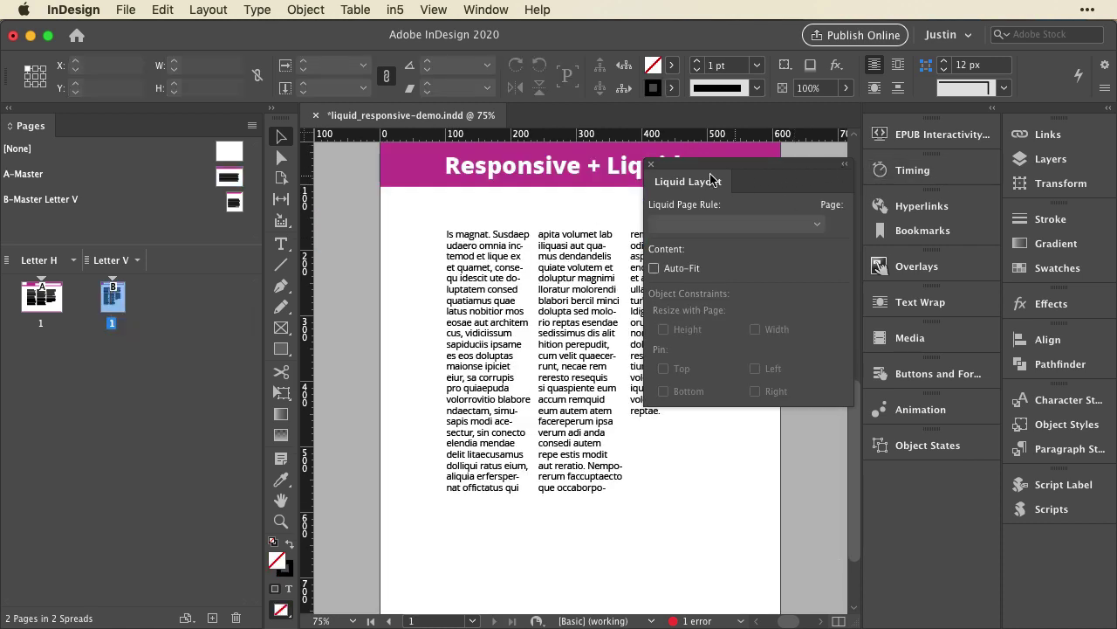
left_click_drag(703, 176, 887, 486)
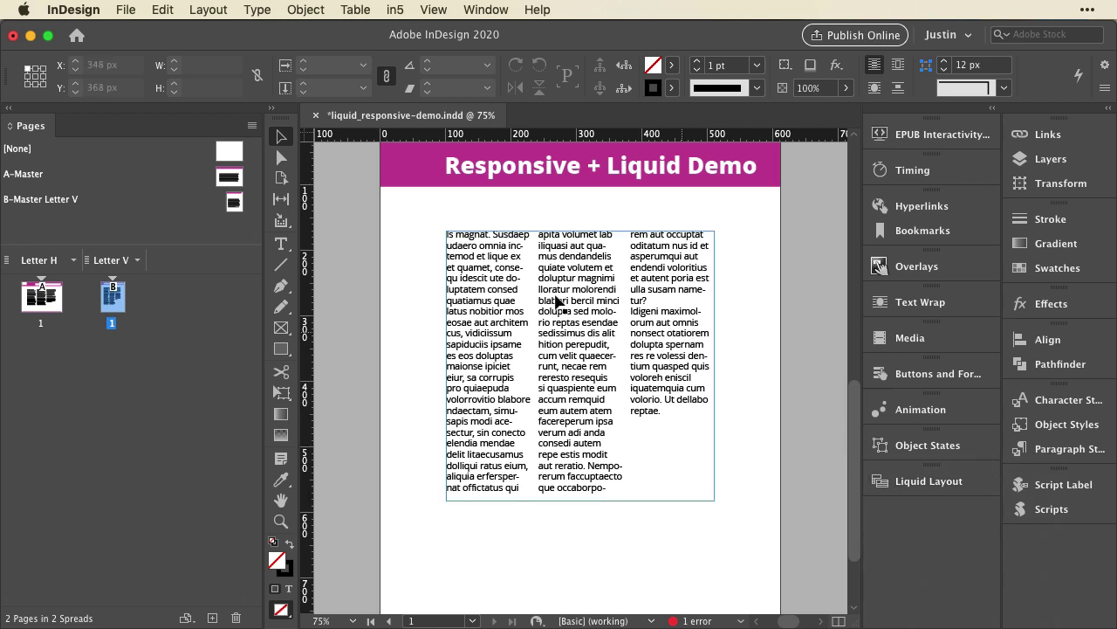
scroll(381, 326, "up", 1)
key("ctrl+minus")
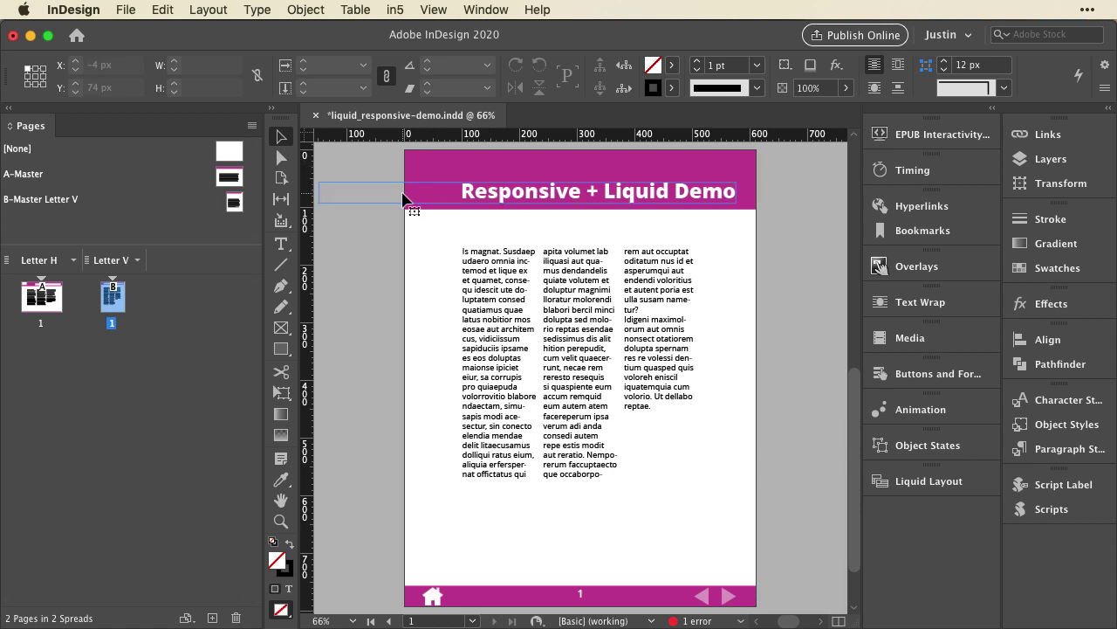
On the Letter V page, move the in5 logo's text frame up to Y 6 px and resize it to about 528 × 64 px
left_click_drag(410, 193, 505, 182)
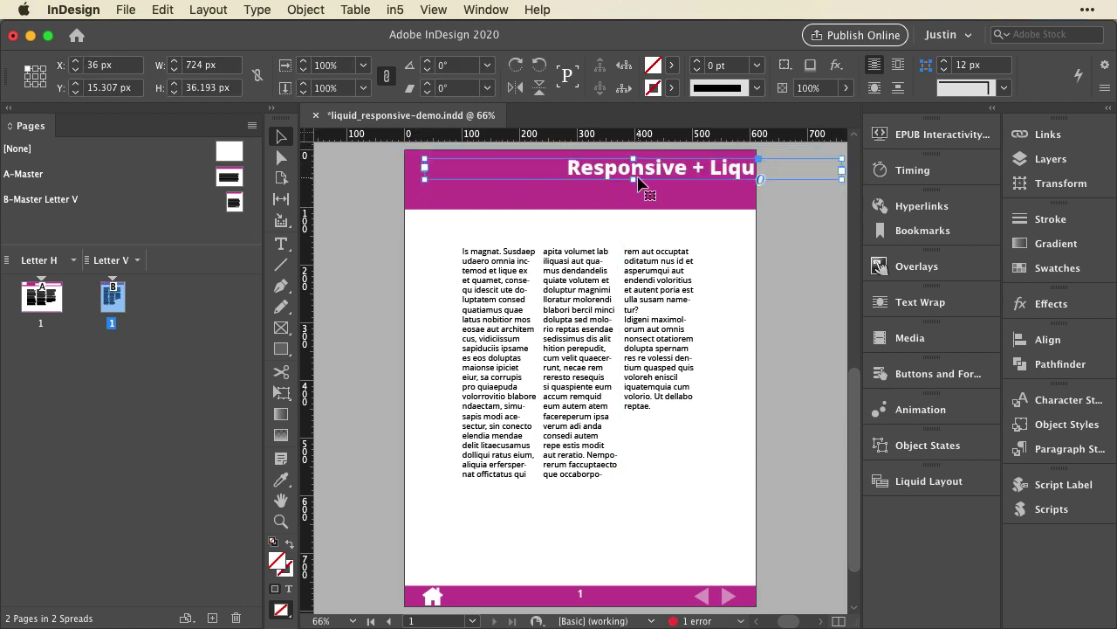
key("ctrl+z")
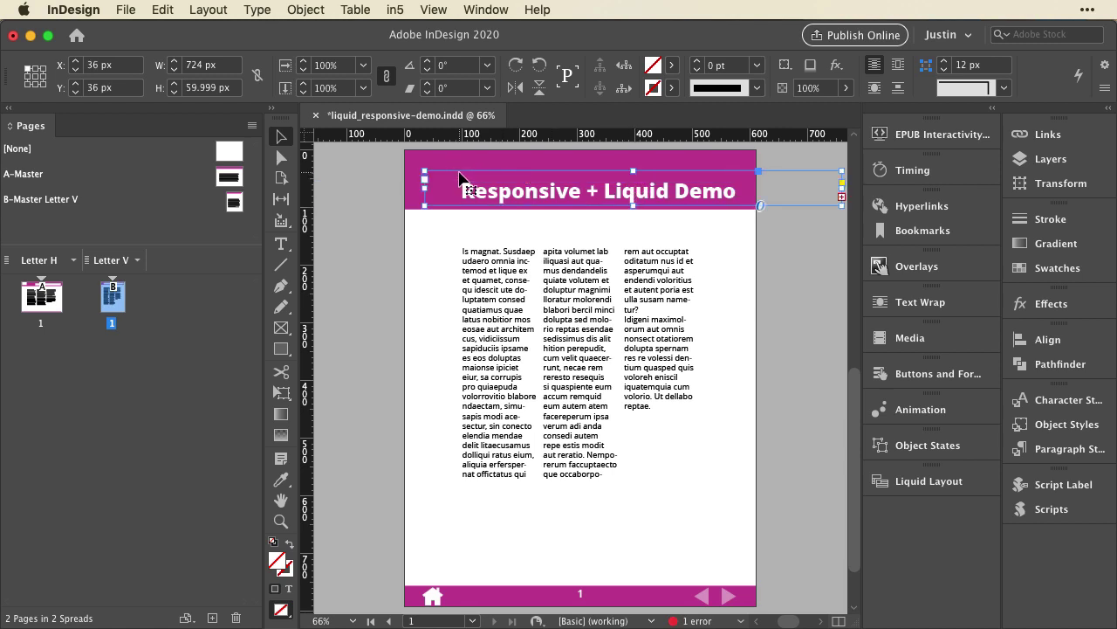
mouse_move(460, 179)
left_mouse_down()
mouse_move(441, 156)
mouse_move(460, 164)
left_mouse_up()
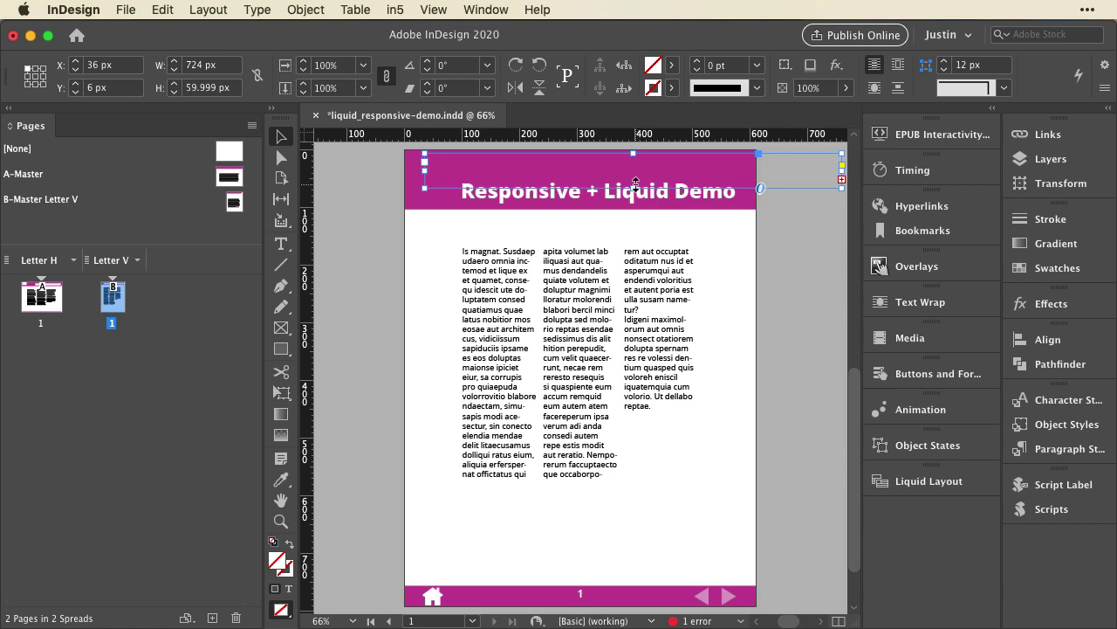
left_click_drag(636, 186, 634, 220)
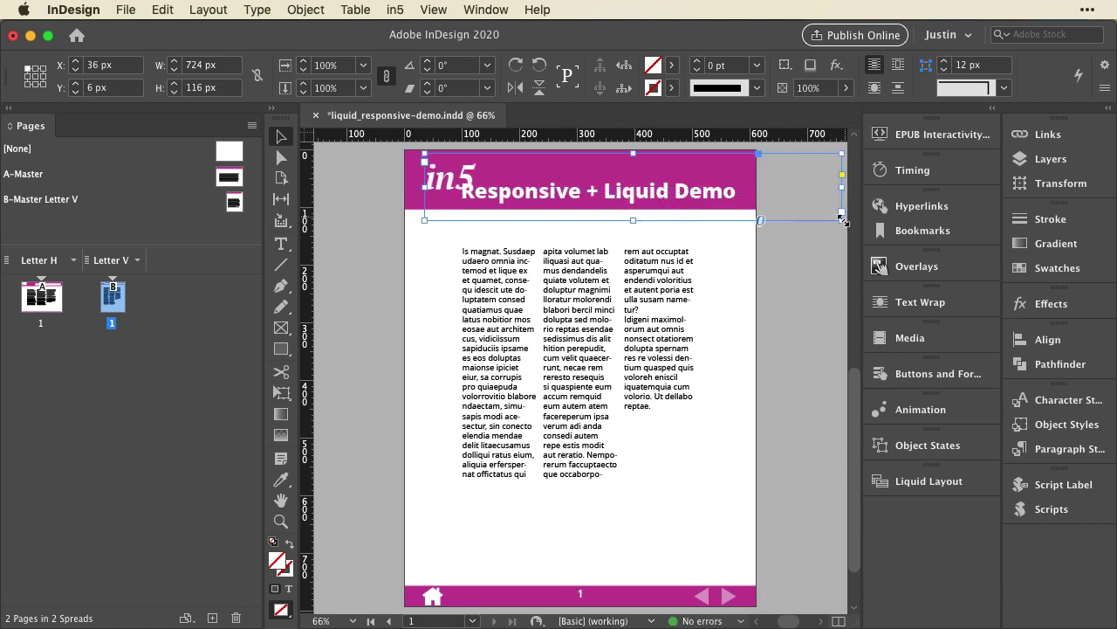
left_click_drag(843, 220, 729, 191)
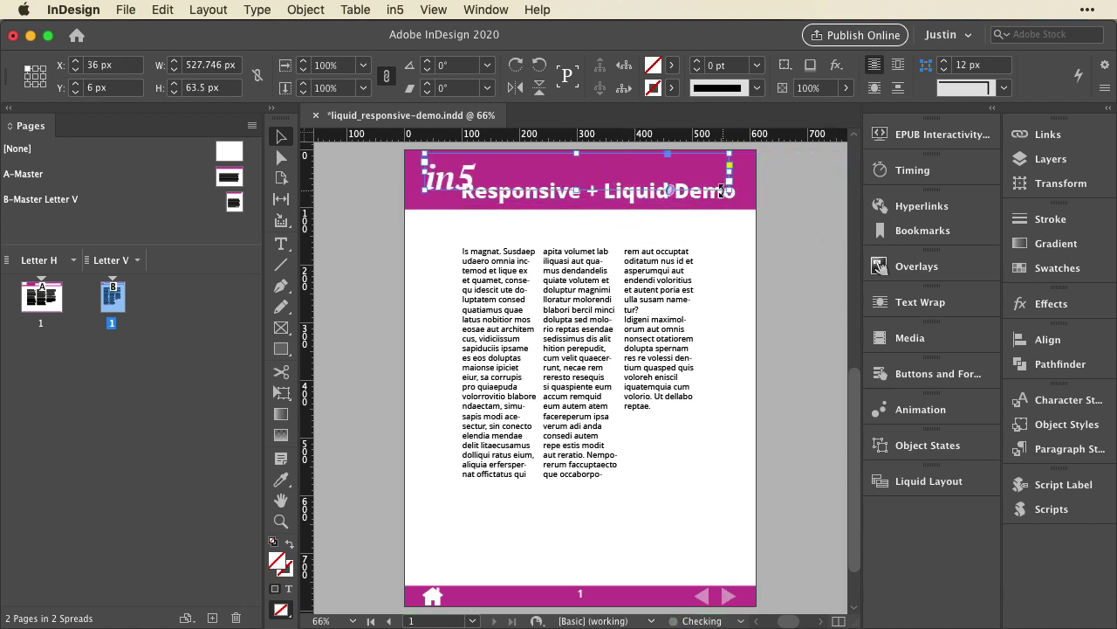
Set the alignment of Letter V's "page title" paragraph style to Left, using the header title text
left_click(515, 205)
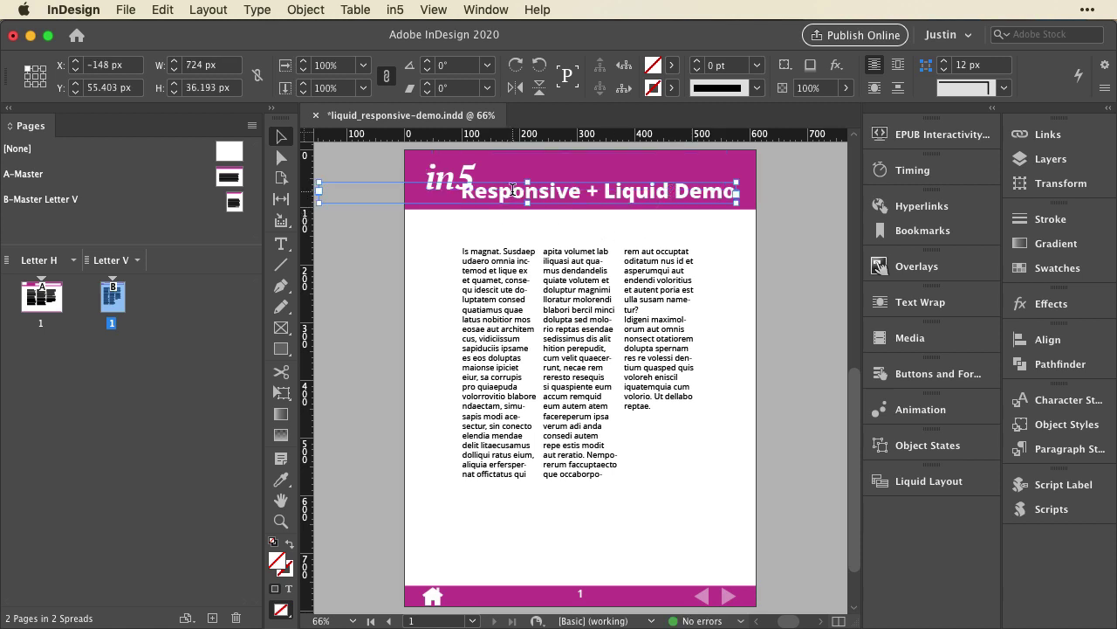
triple_click(512, 187)
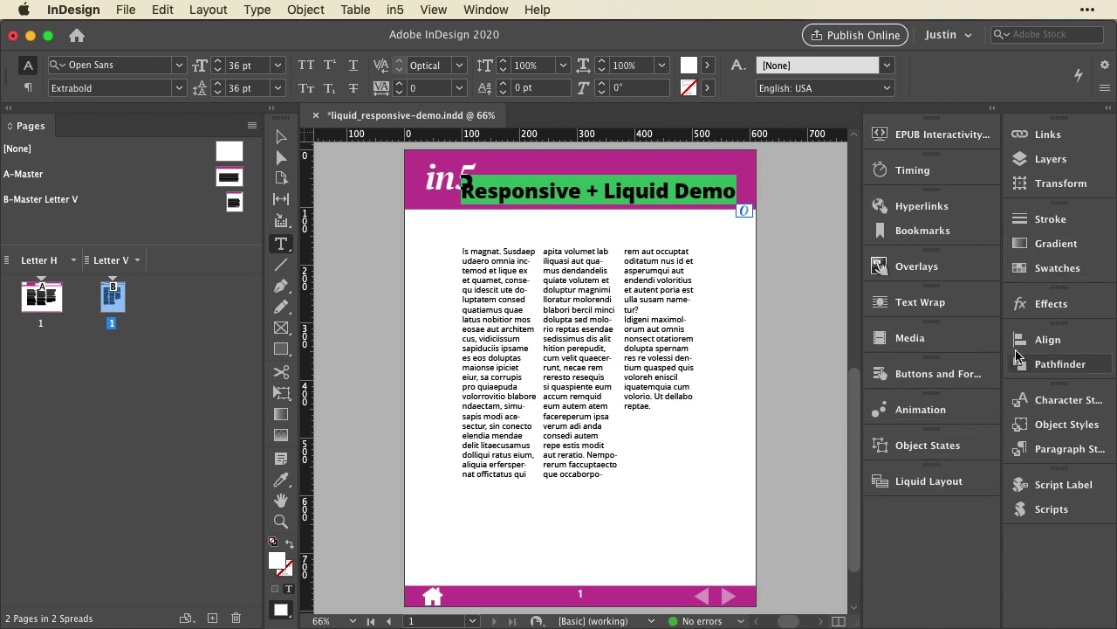
left_click(1059, 448)
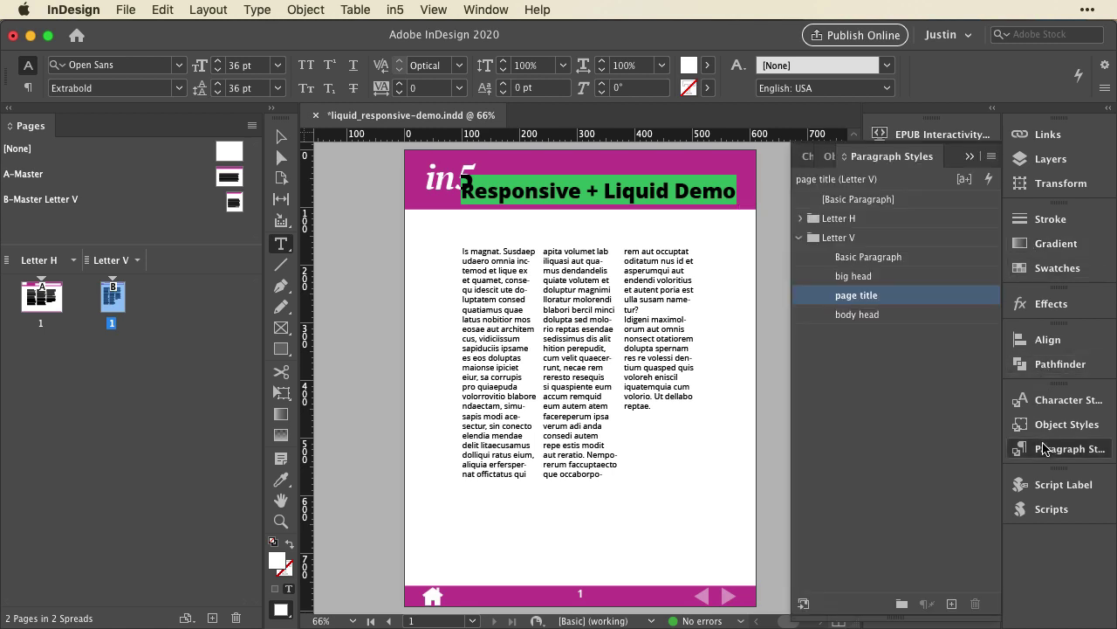
right_click(840, 298)
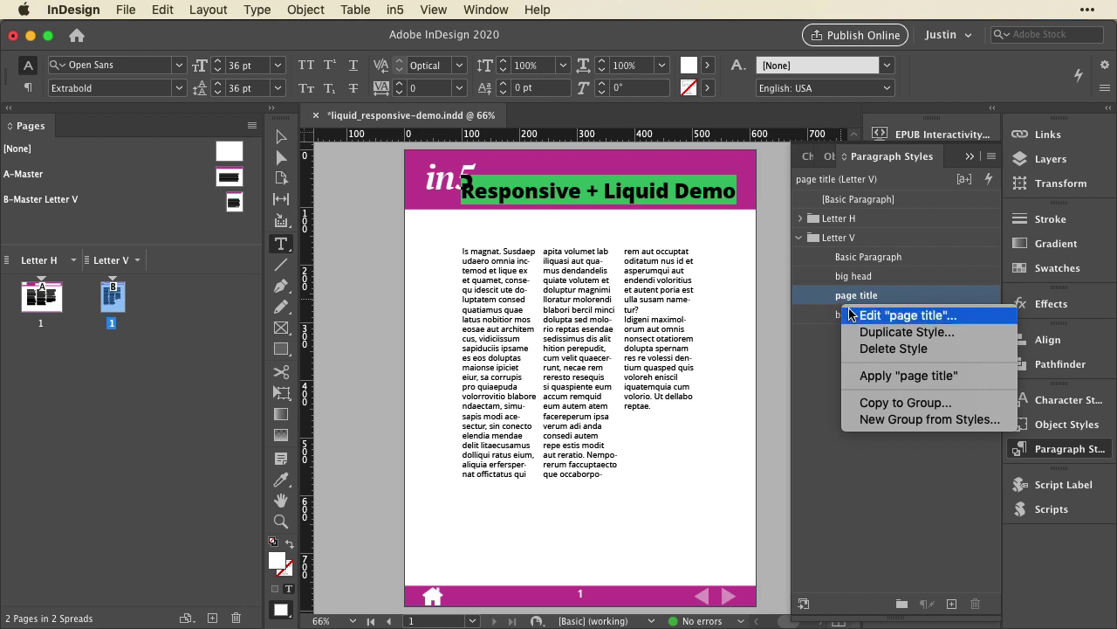
left_click(890, 315)
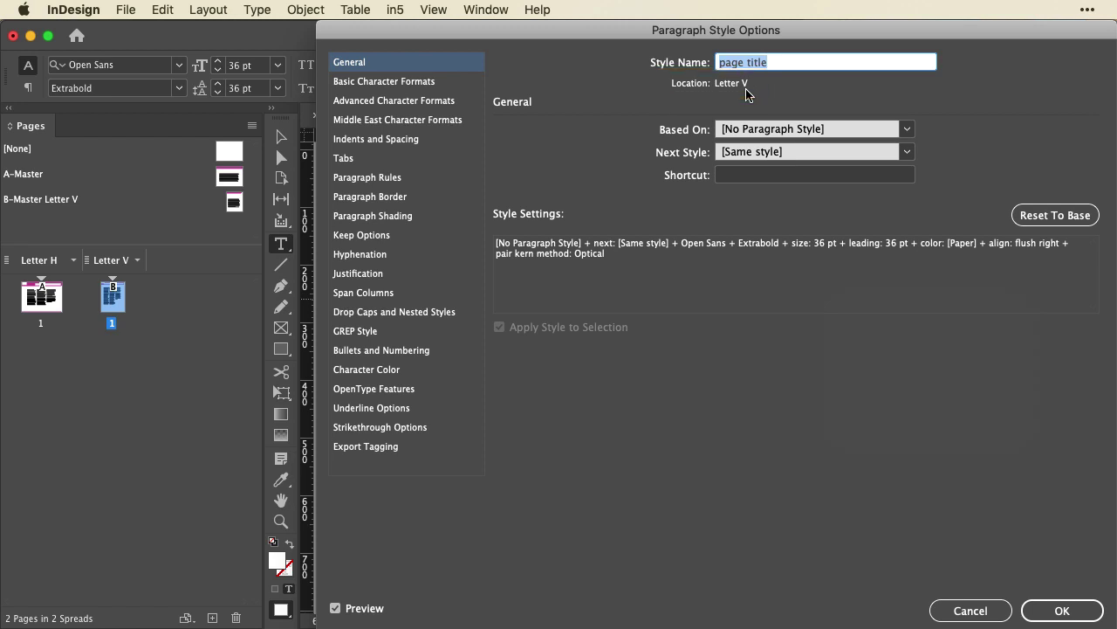
left_click(382, 138)
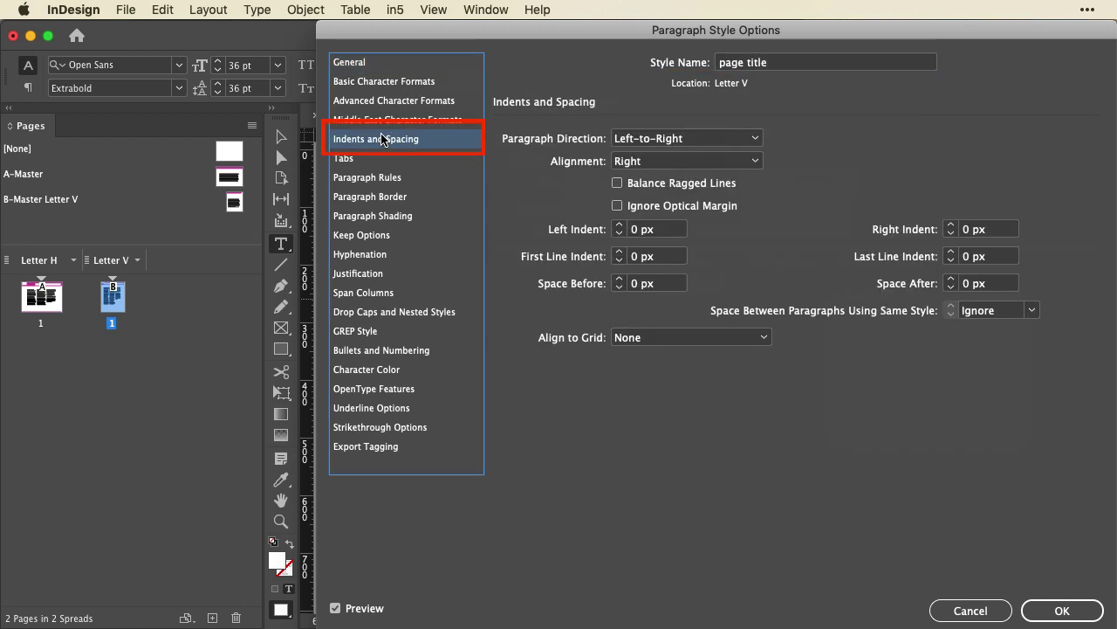
left_click(742, 165)
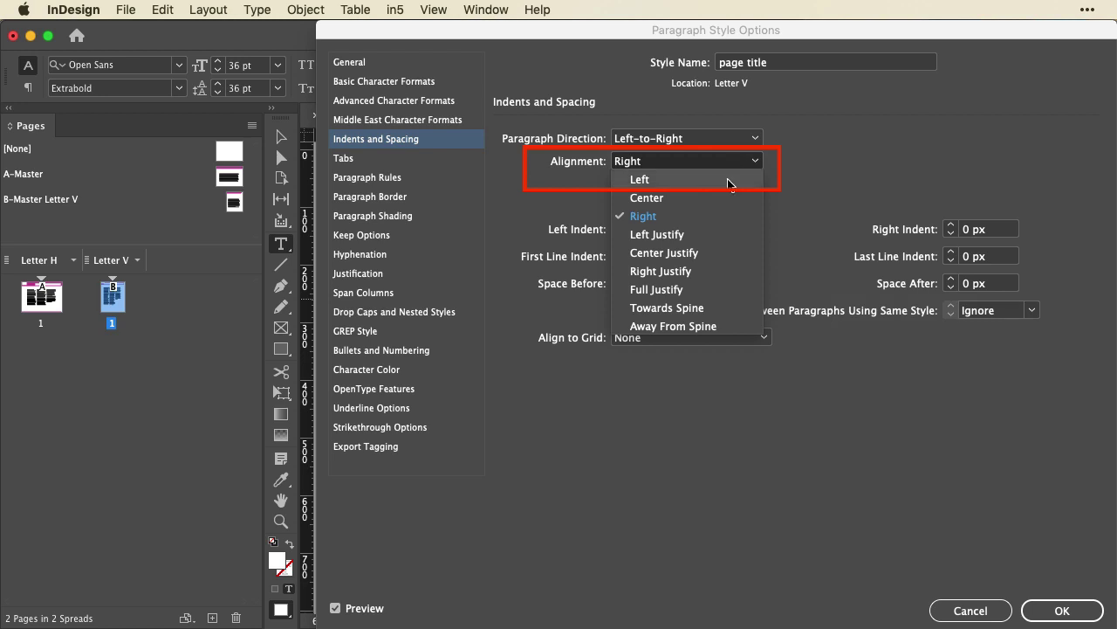
left_click(729, 180)
left_click(1085, 615)
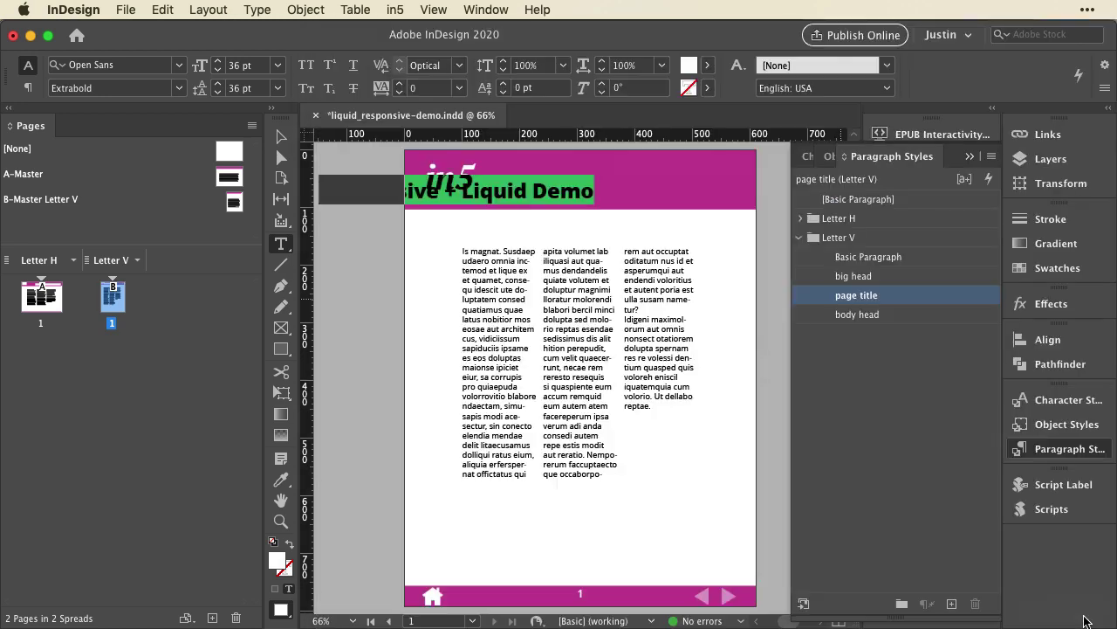
left_click(279, 138)
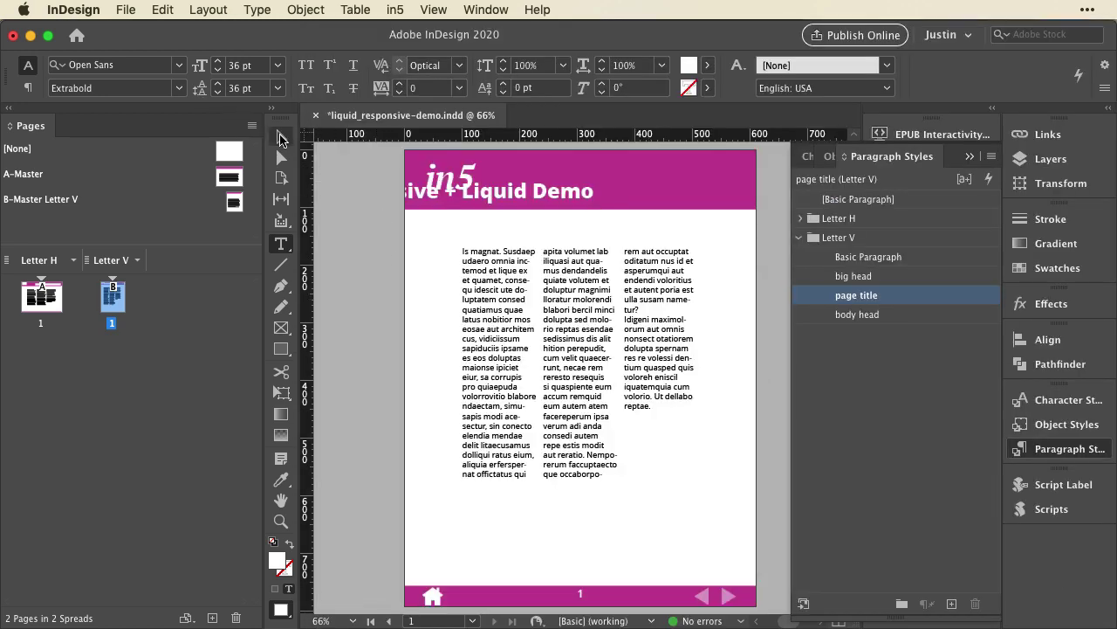
Move Letter V's title frame to X 36 px, Y 78 px, and extend the header rectangle on B-Master Letter V to about 150 px high
left_click_drag(441, 207, 536, 213)
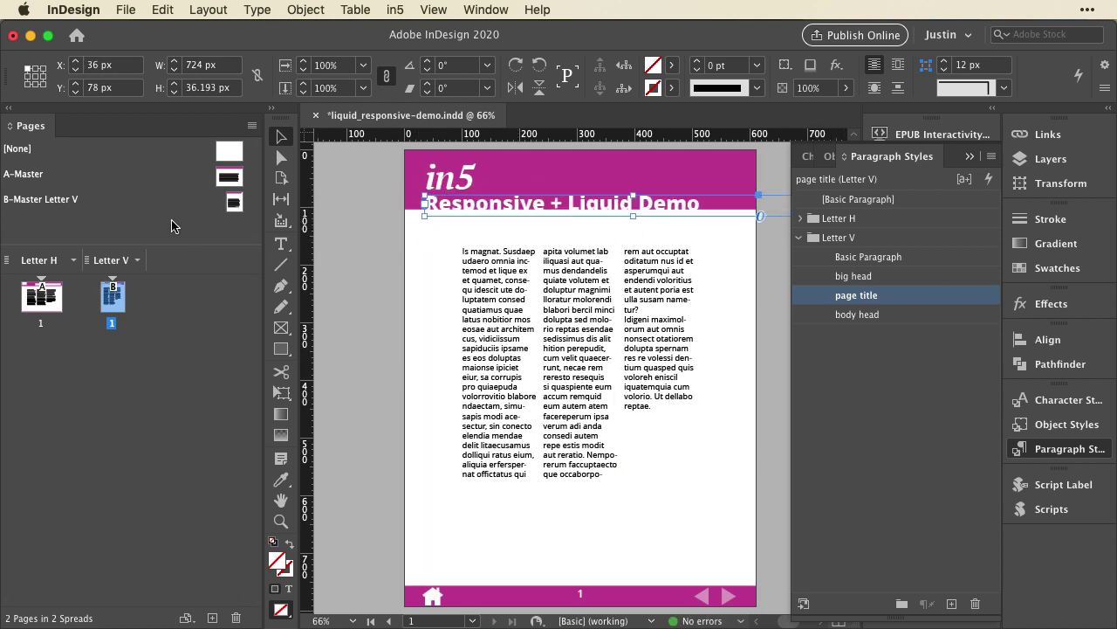
double_click(234, 203)
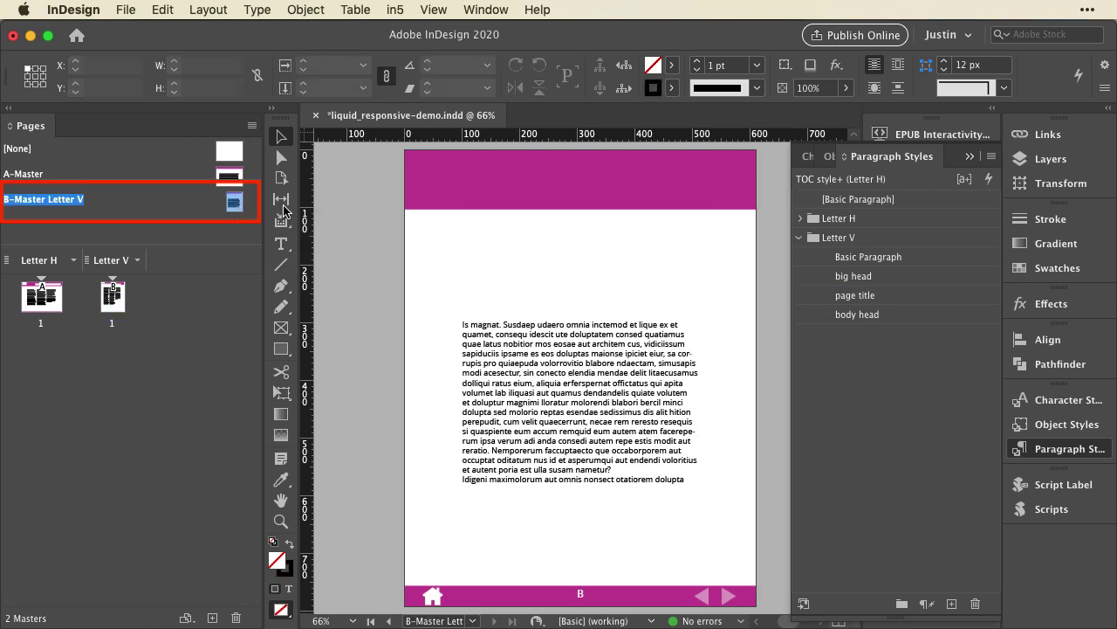
left_click(454, 207)
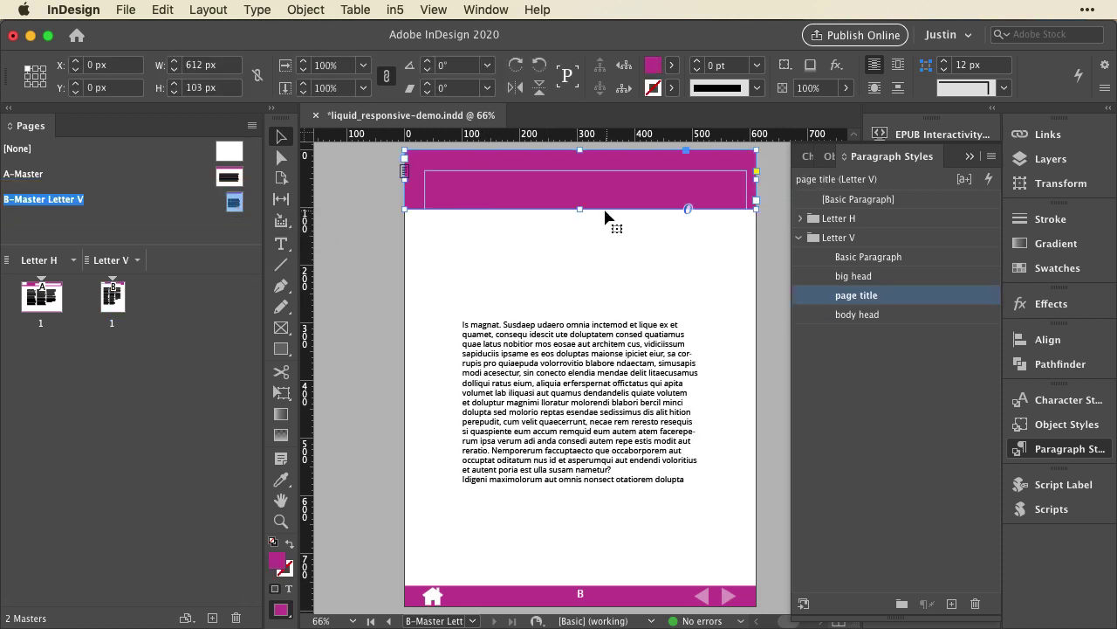
left_click_drag(579, 210, 577, 237)
Return to the Letter V page and lower the title's text frame to about Y 89 px, keeping X at 36 px
double_click(104, 296)
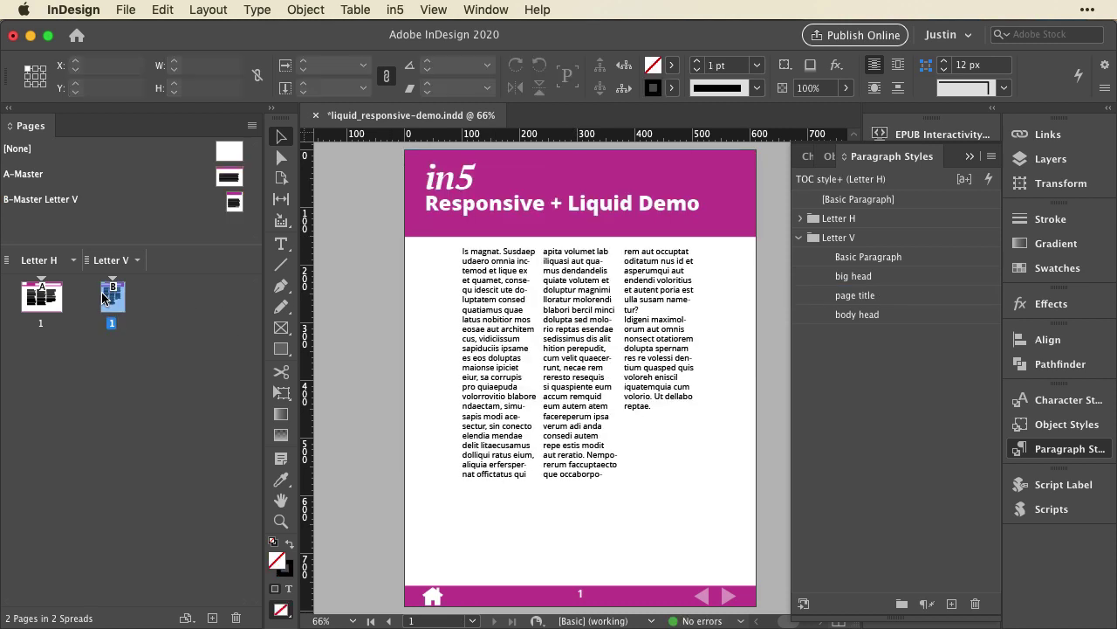
left_click(510, 211)
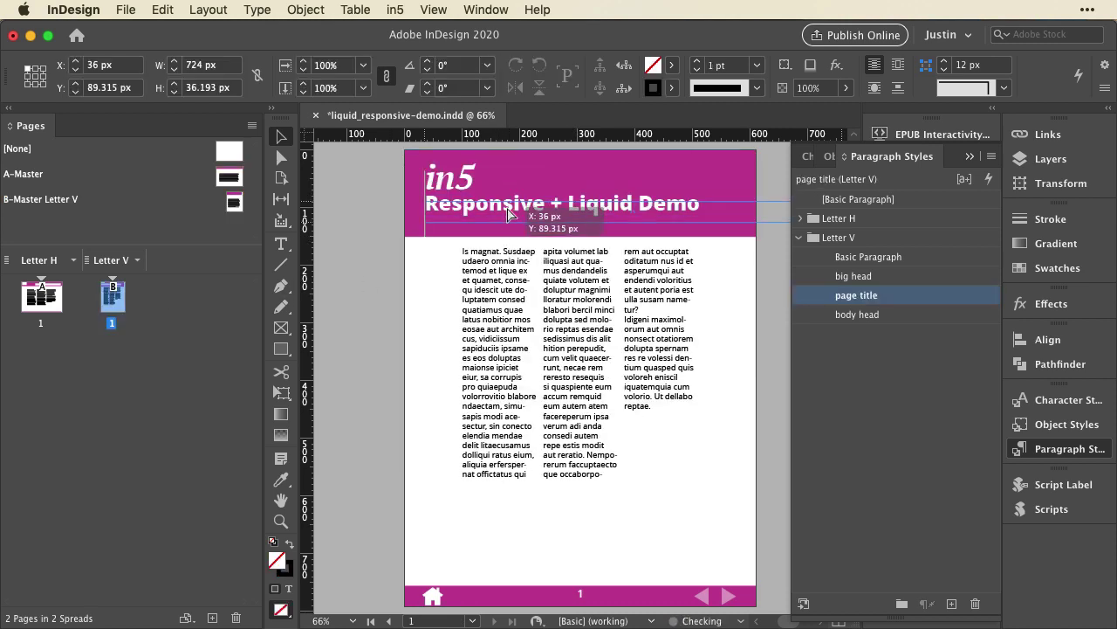
left_click_drag(509, 214, 509, 216)
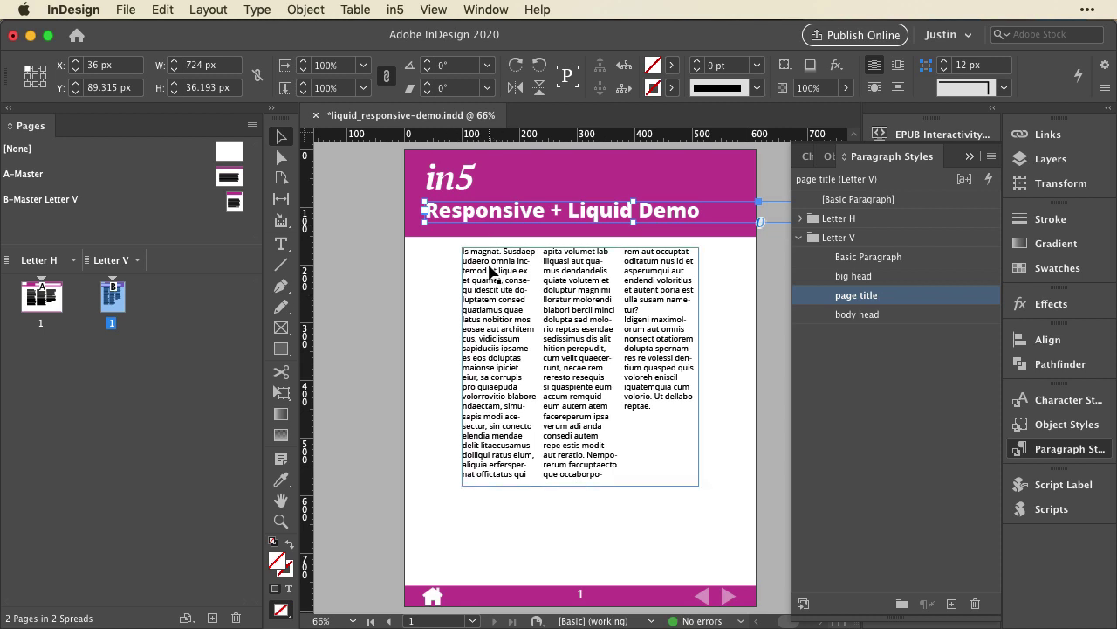
Set Letter V's body text frame to two columns and move it down to about X 101 px, Y 235 px
left_click_drag(490, 273, 487, 301)
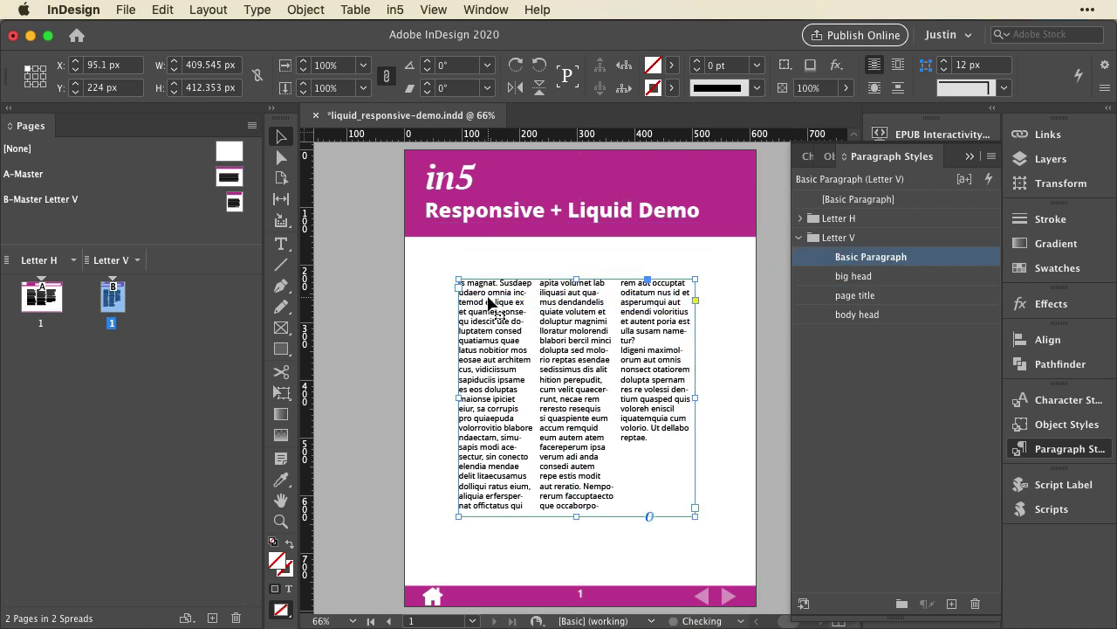
right_click(486, 301)
mouse_move(592, 431)
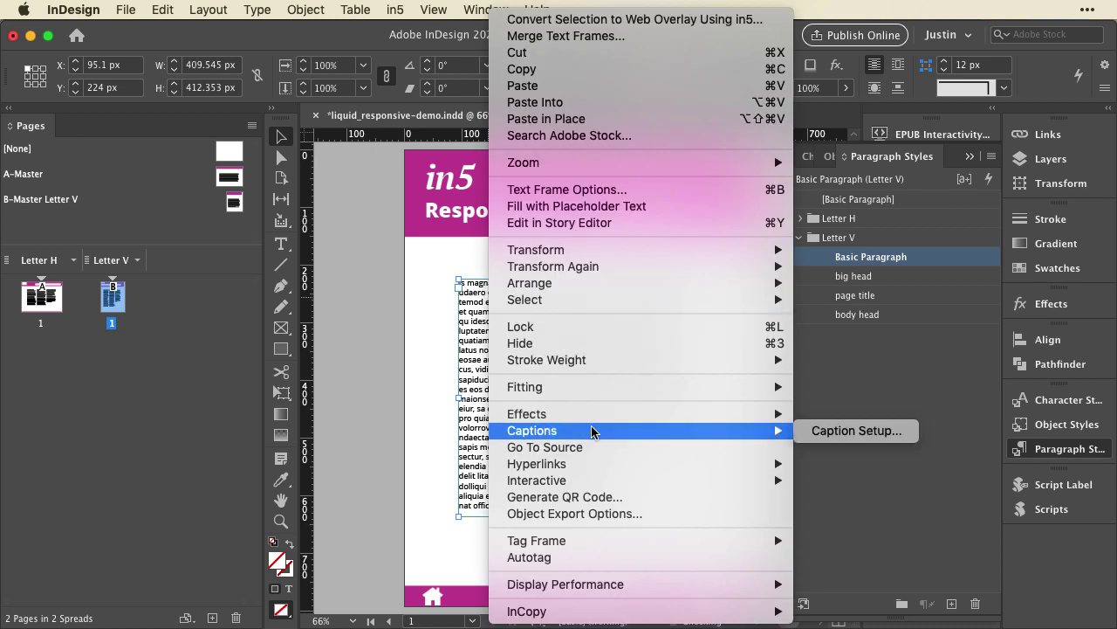
left_click(623, 192)
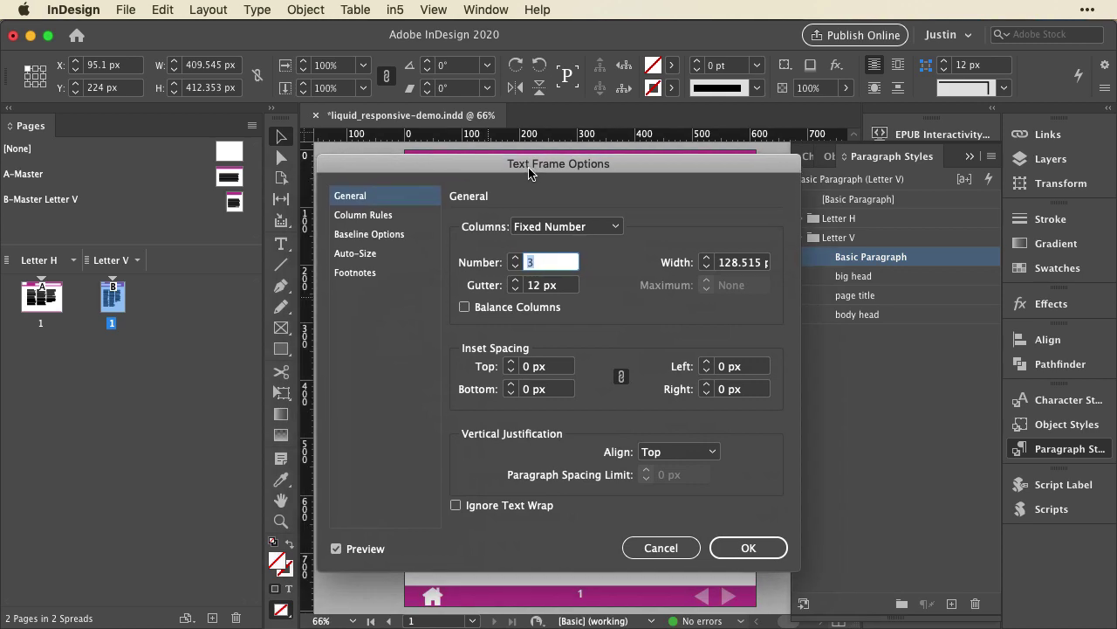
left_click(515, 268)
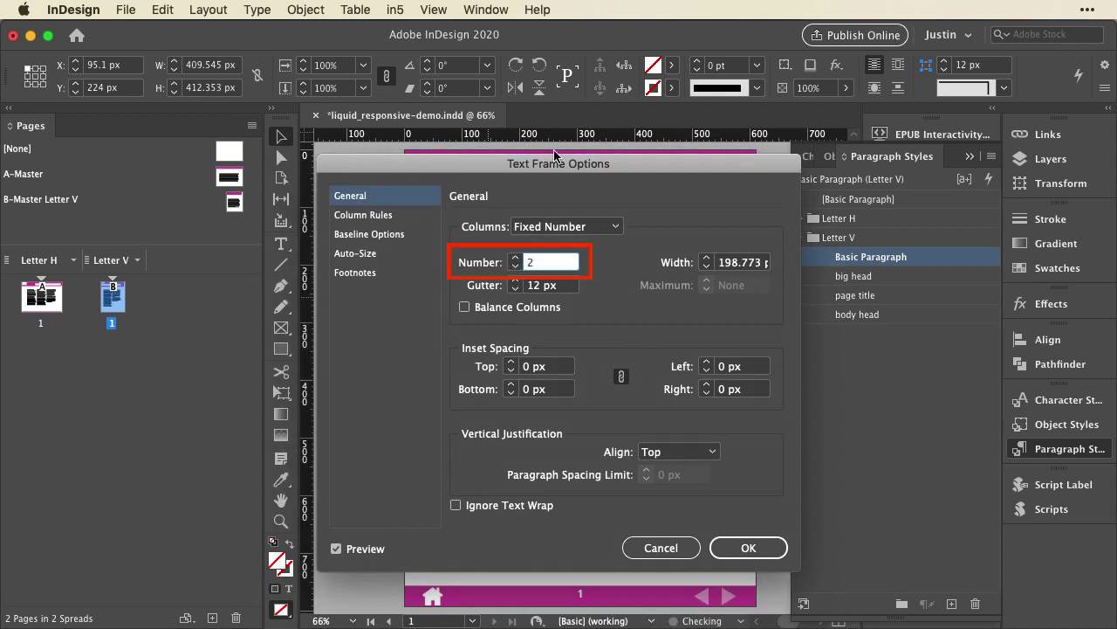
mouse_move(555, 155)
left_mouse_down()
mouse_move(895, 79)
mouse_move(747, 100)
left_mouse_up()
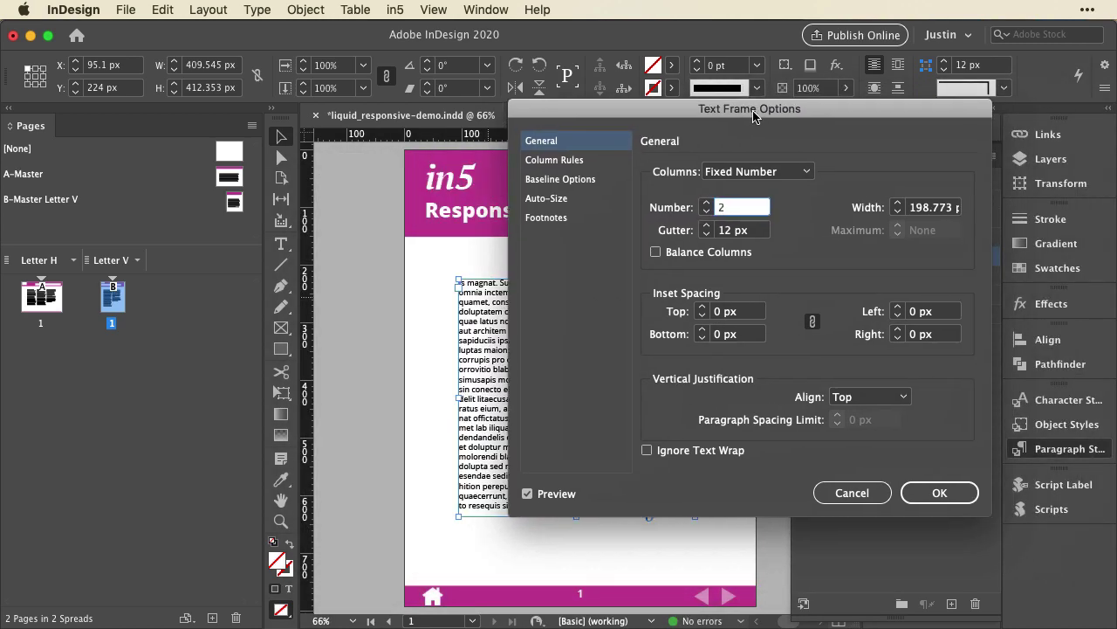
left_click(940, 493)
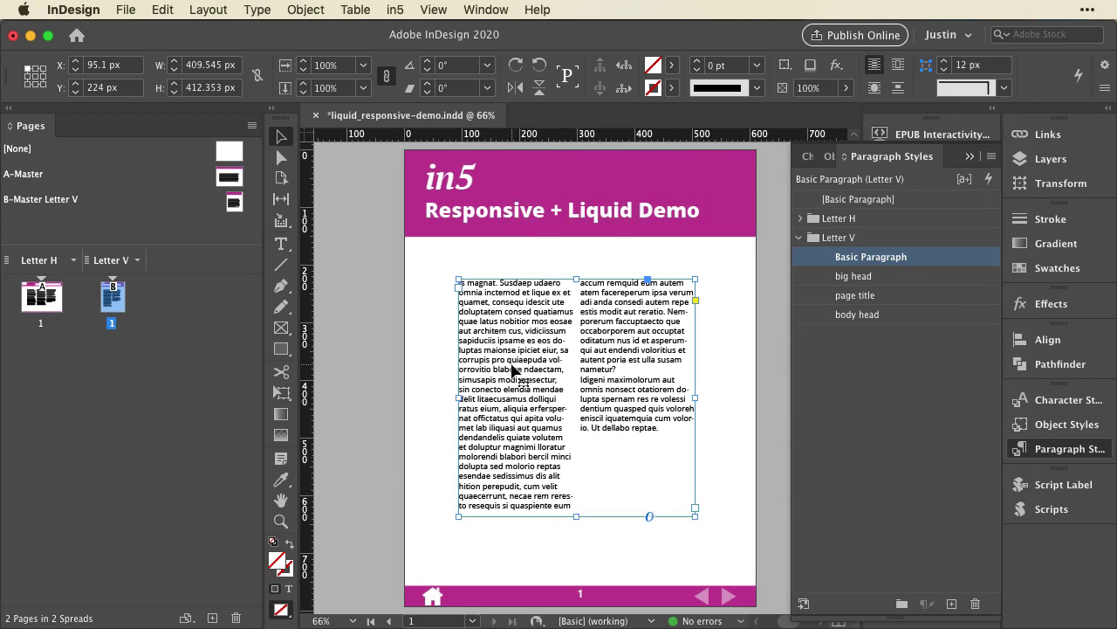
left_click_drag(506, 361, 509, 368)
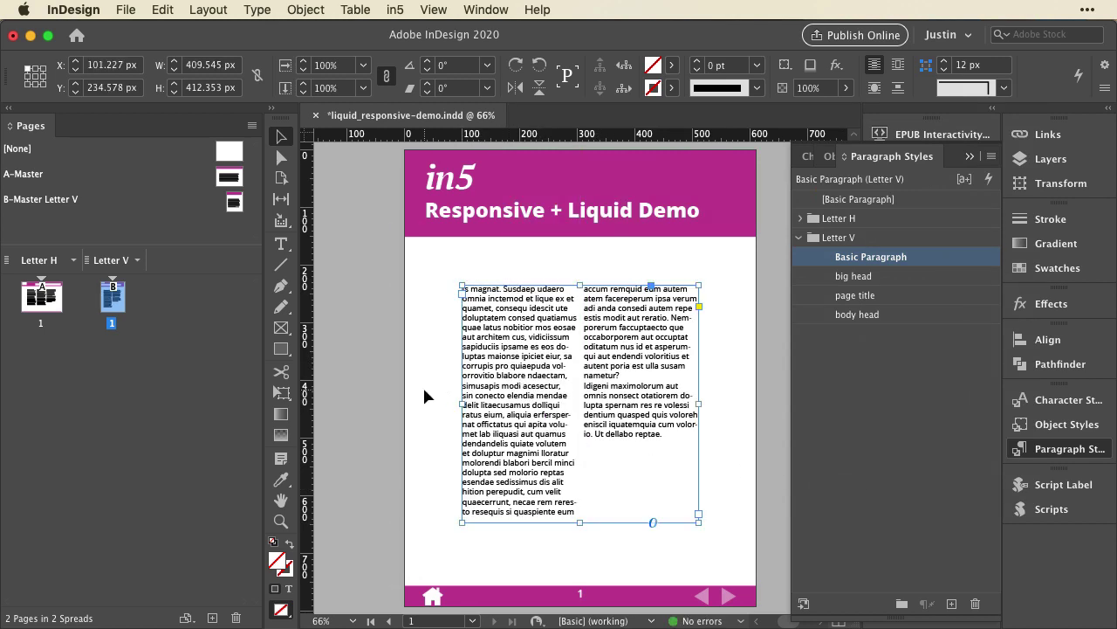
Collapse the Paragraph Styles settings, compare the Letter H page with the Letter V page, and save the document
double_click(35, 299)
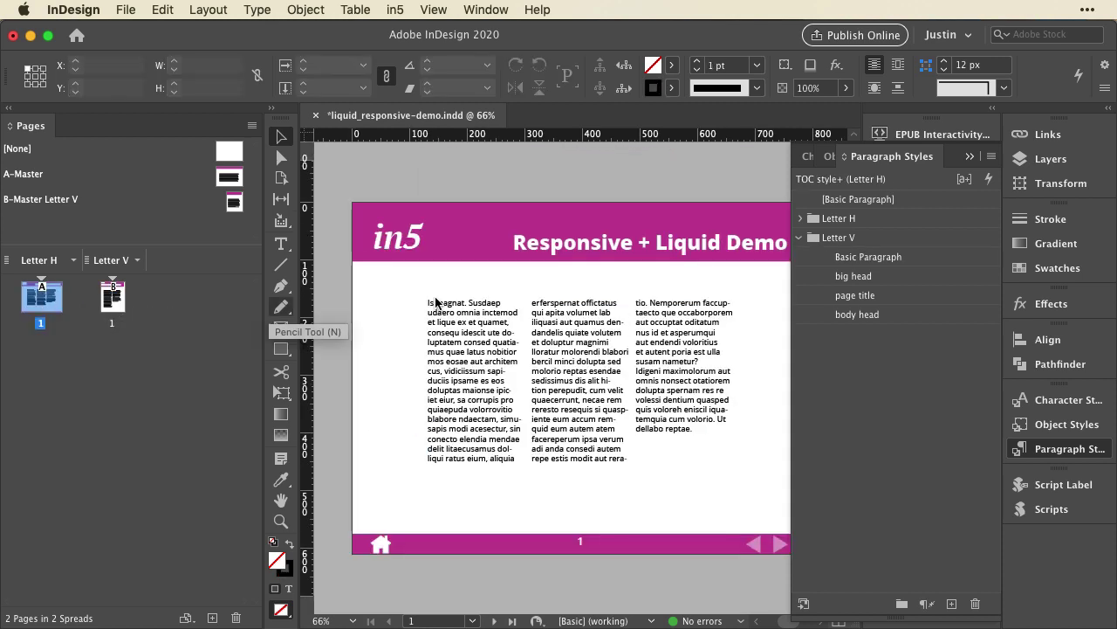
left_click(1039, 450)
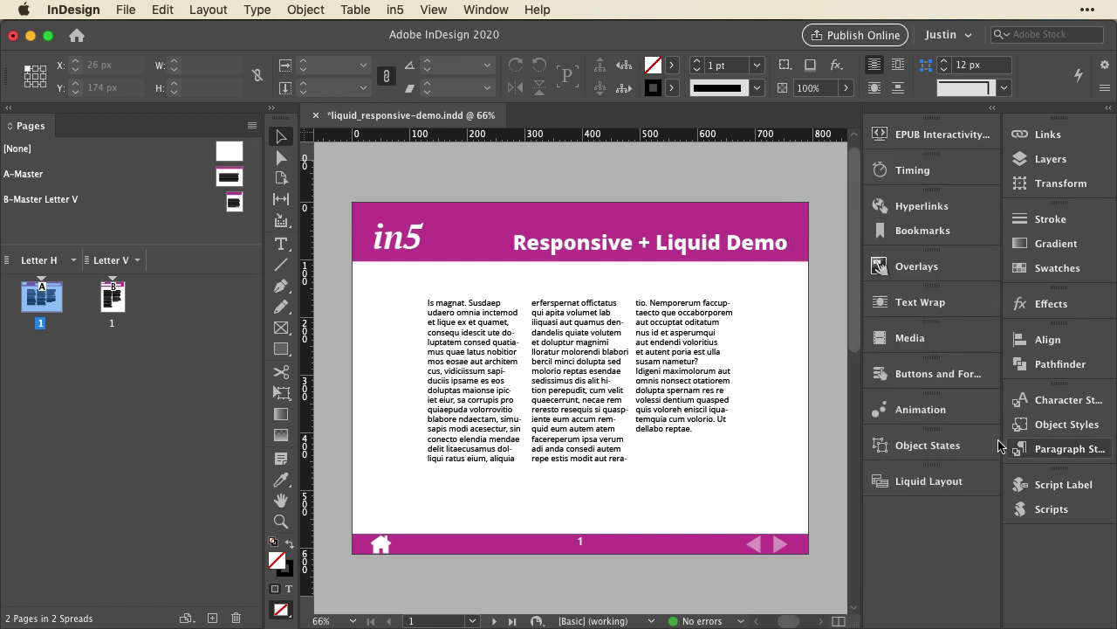
double_click(114, 305)
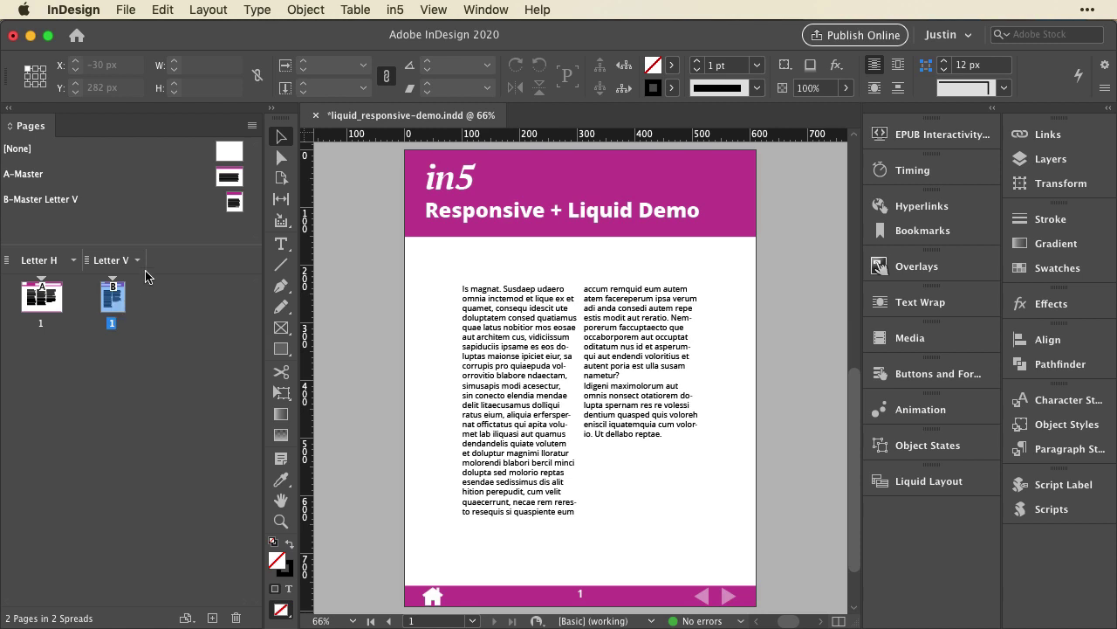
key("super+s")
Choose Responsive Layouts as the export range in the in5 HTML5 export settings, and cancel the export
left_click(395, 10)
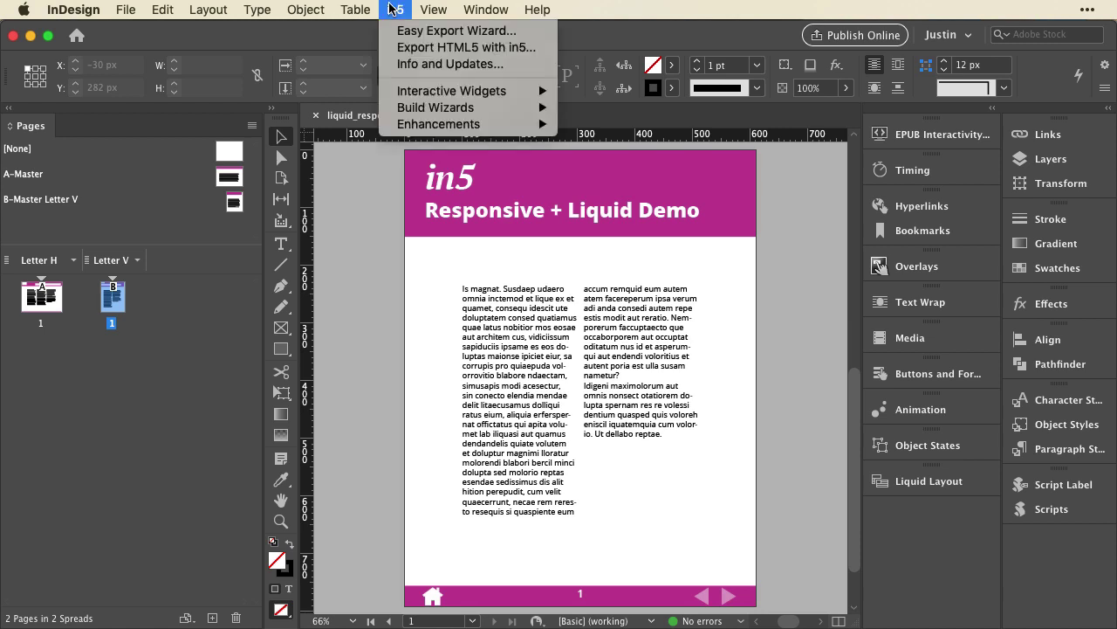
left_click(402, 46)
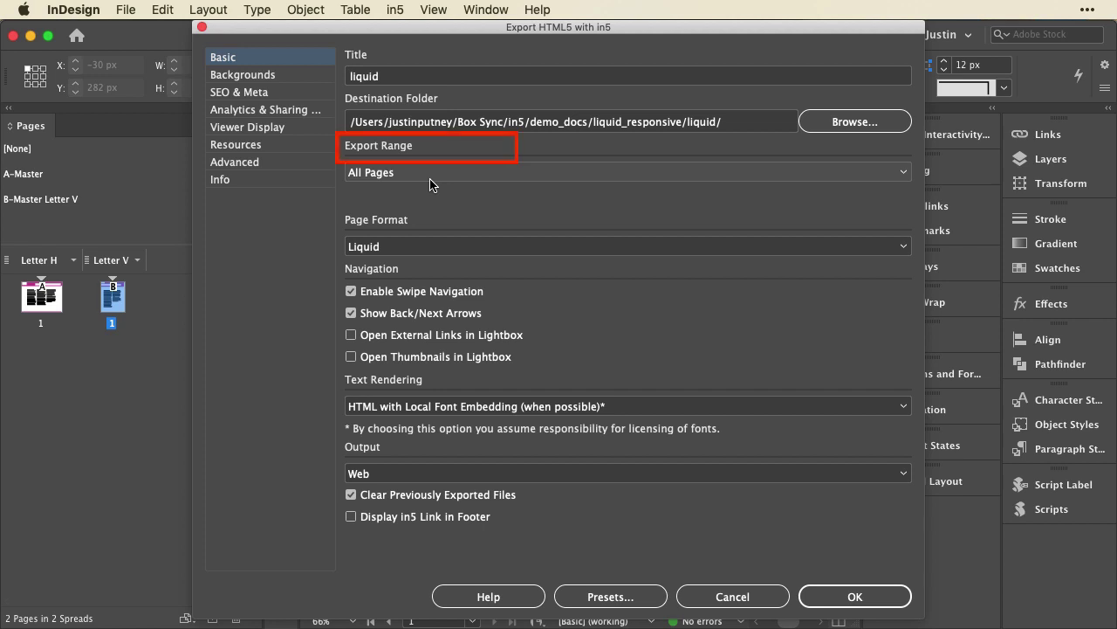
left_click(429, 179)
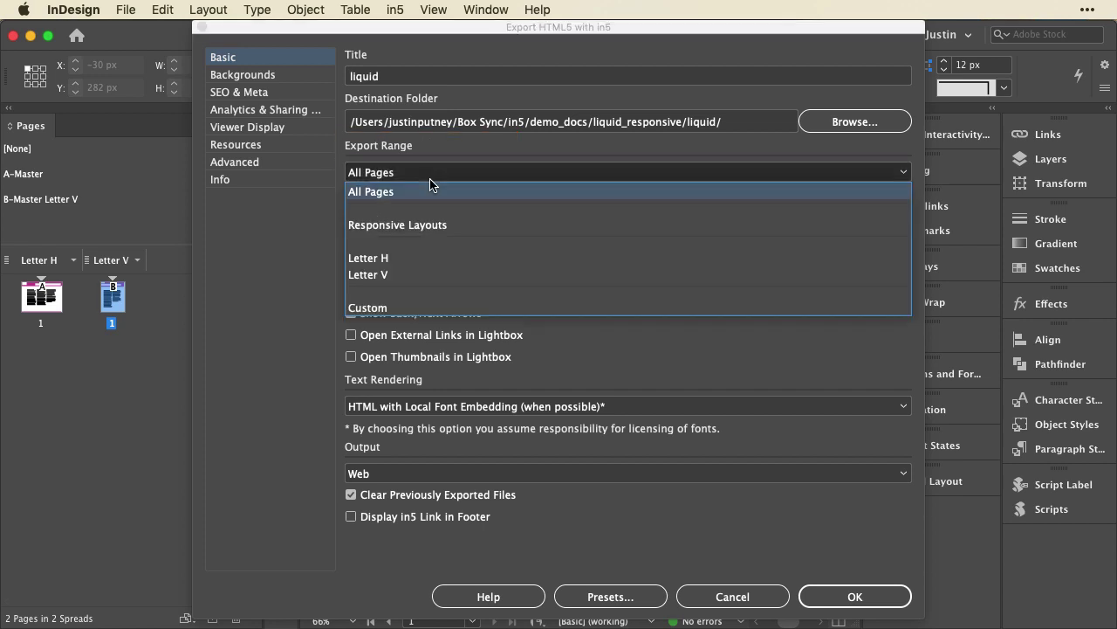
left_click(447, 226)
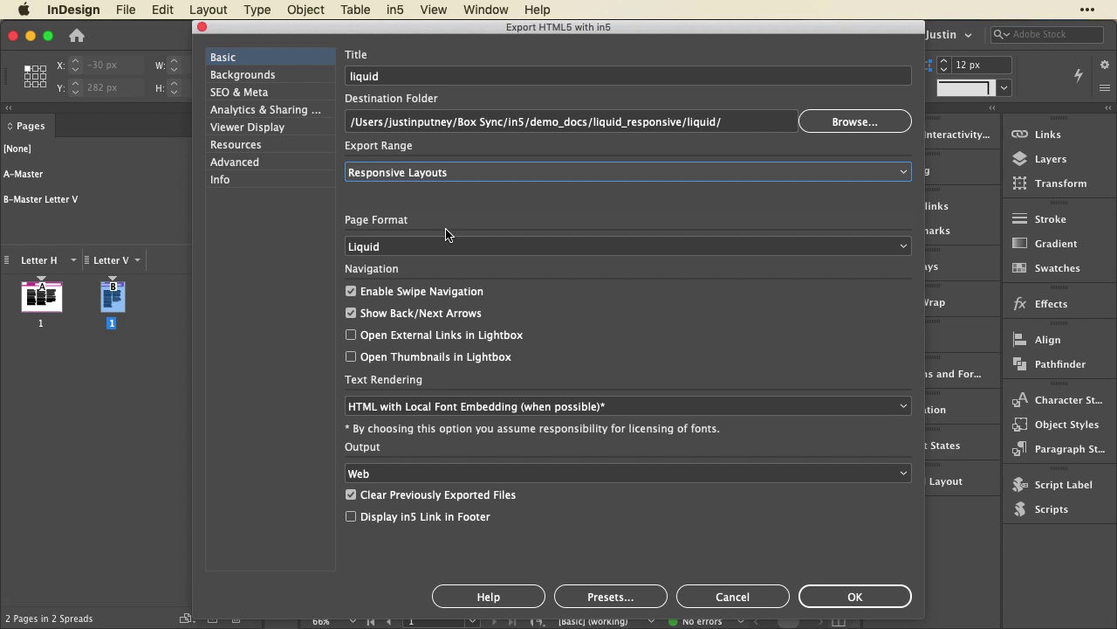
left_click(722, 592)
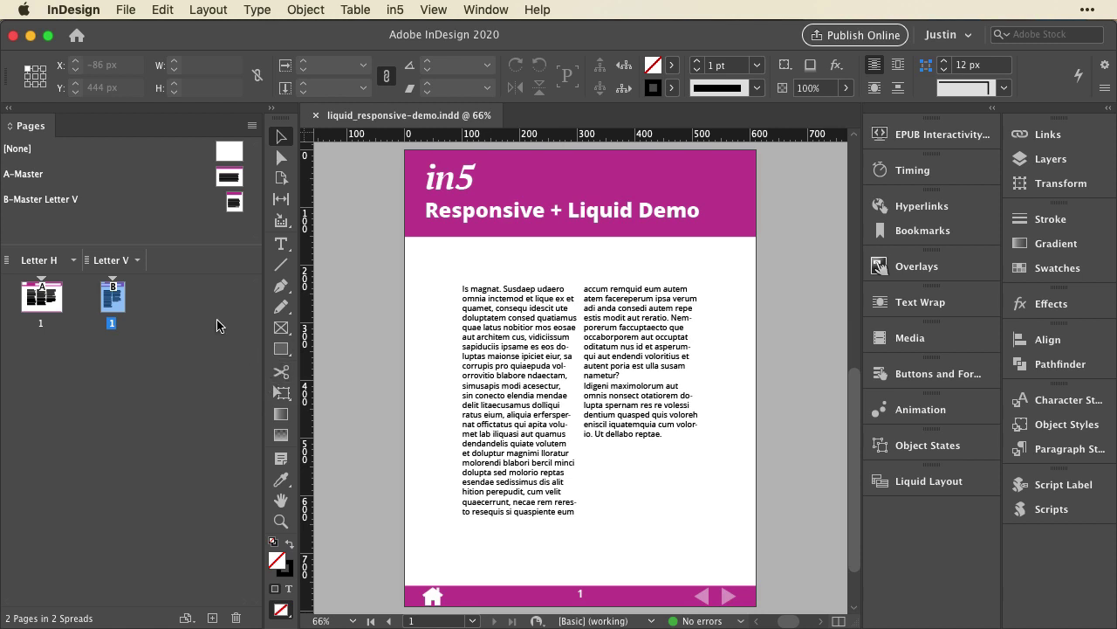
Create a 375 × 667 px alternate layout named smartphone from the Letter V pages, preserving the existing liquid page rule
left_click(137, 260)
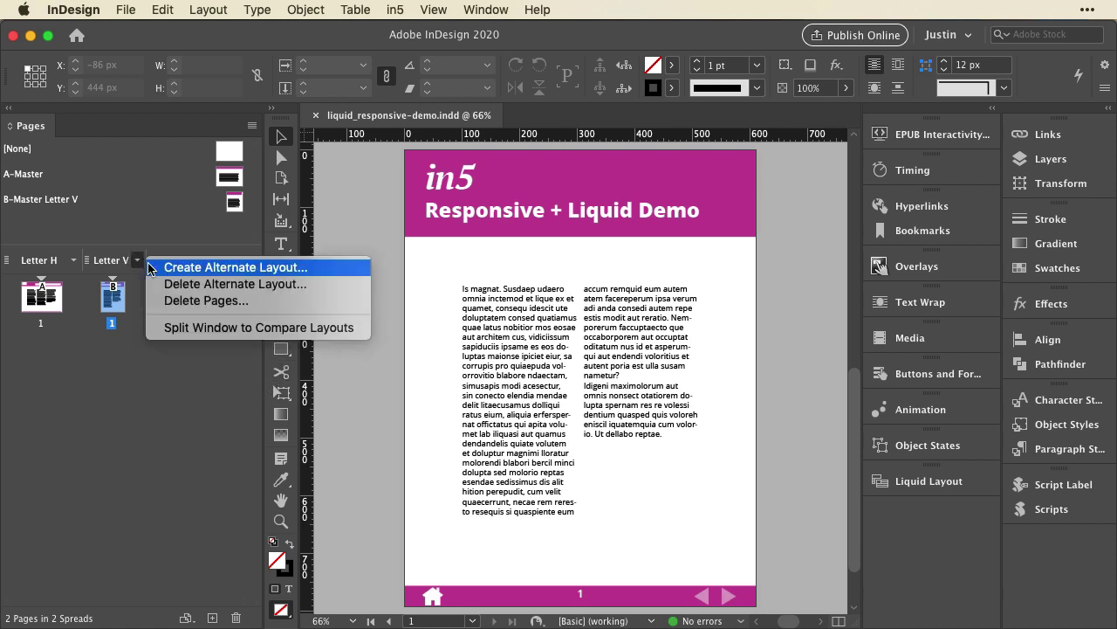
left_click(154, 266)
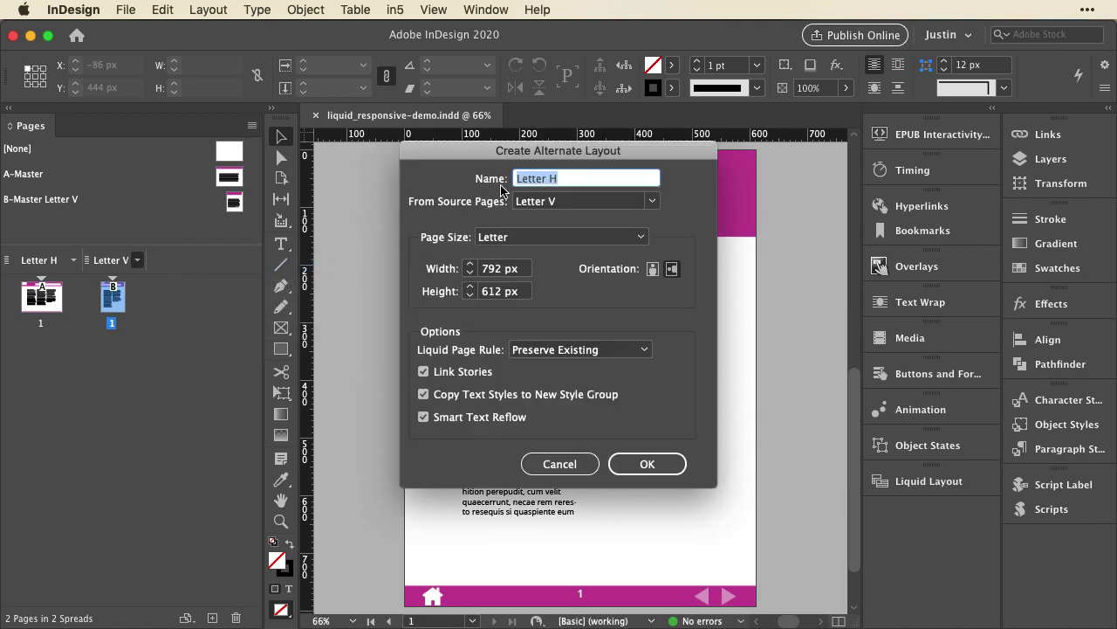
type("smartphone")
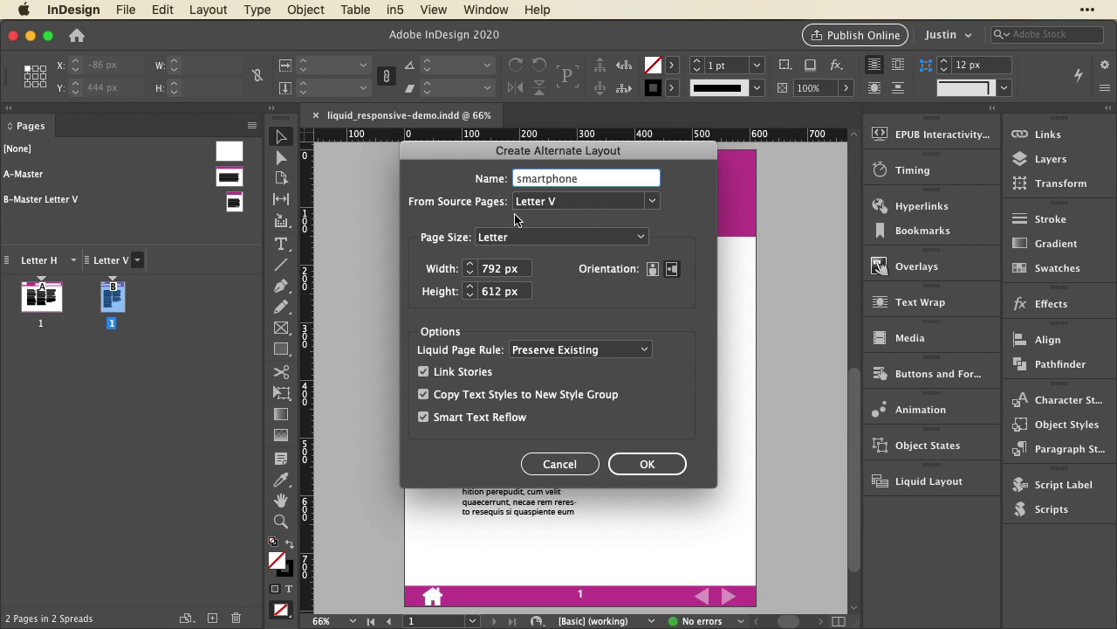
double_click(494, 268)
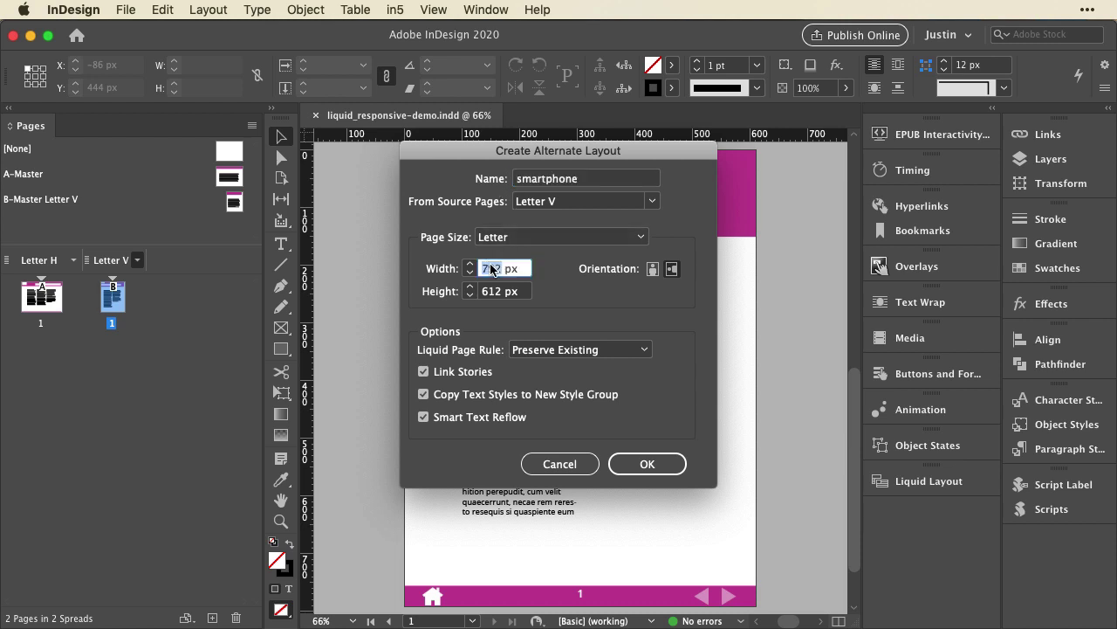
type("375")
double_click(487, 292)
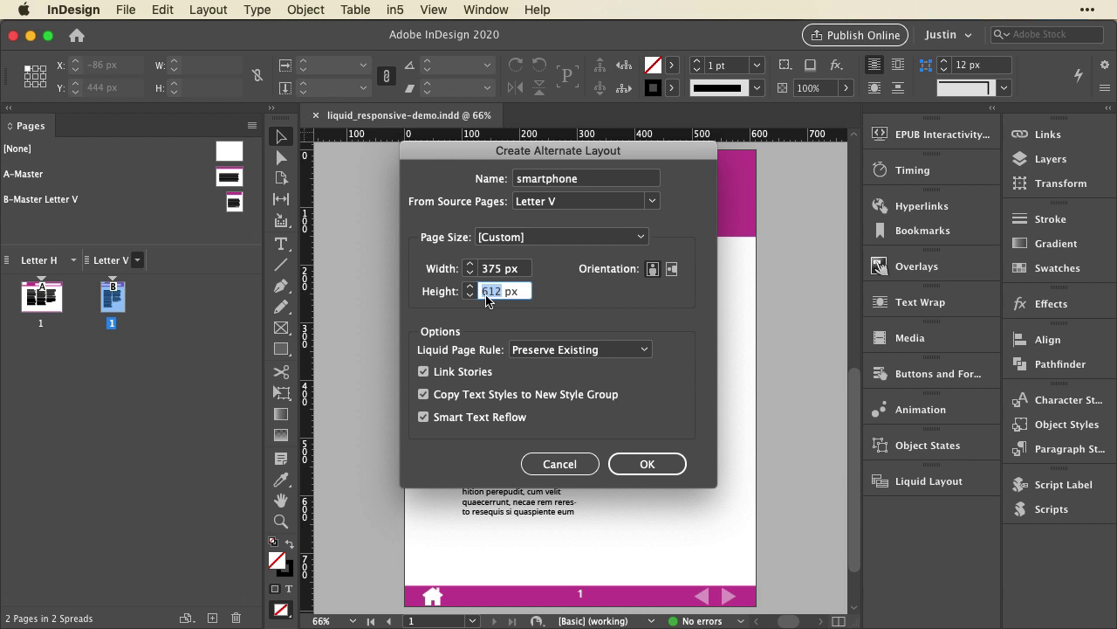
type("667")
left_click(645, 466)
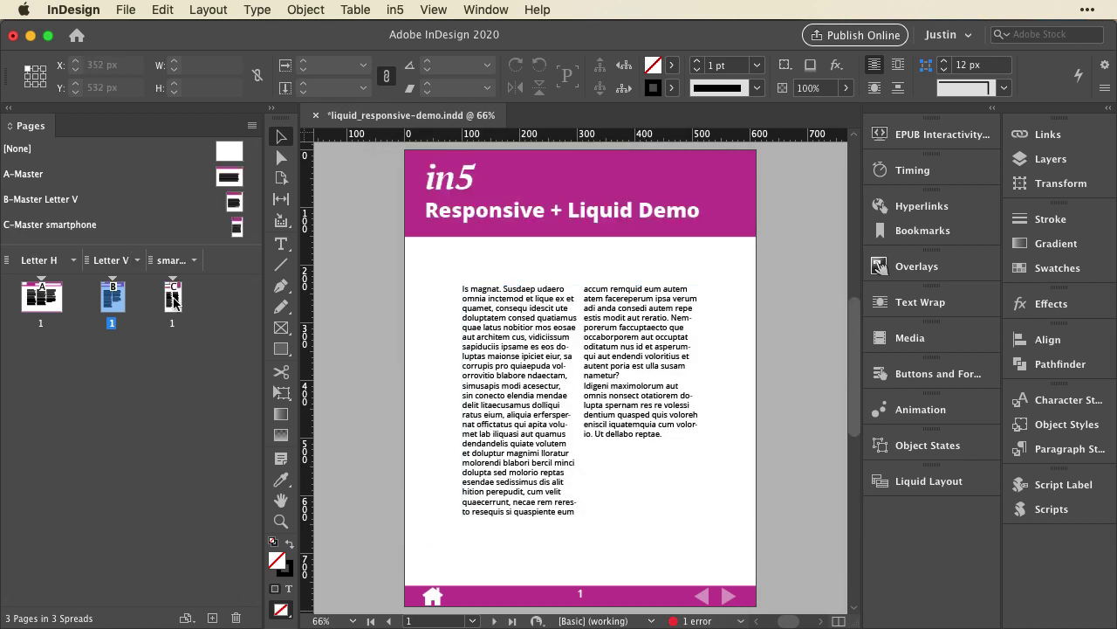
On the smartphone page, set the header title text to 18 pt and move its frame to X 36 px, Y 75 px
left_click(172, 299)
double_click(172, 299)
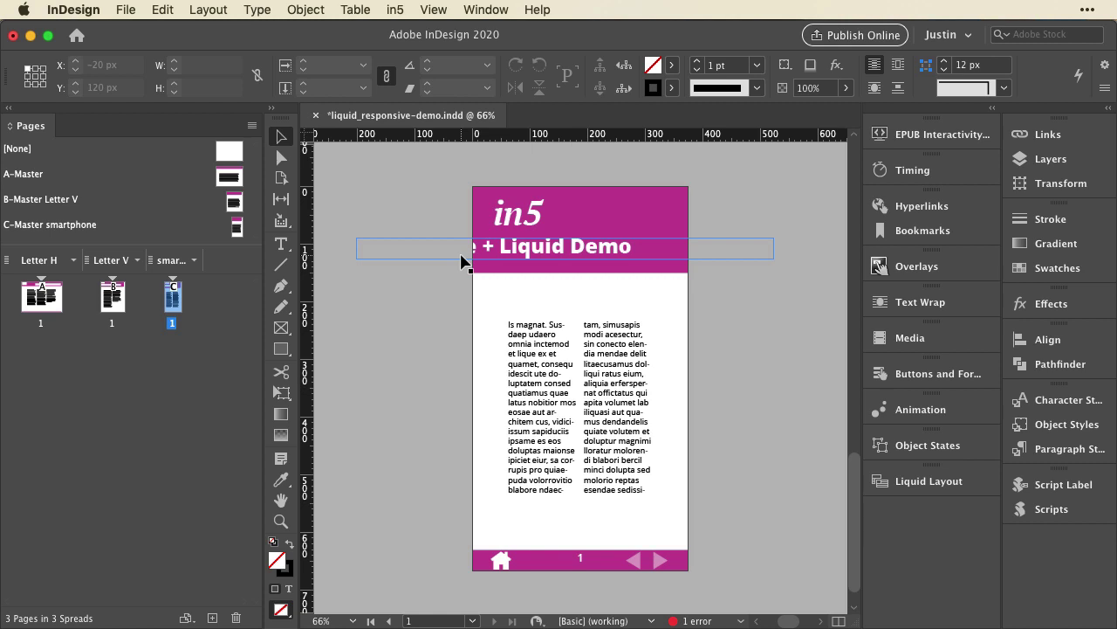
left_click_drag(491, 254, 611, 253)
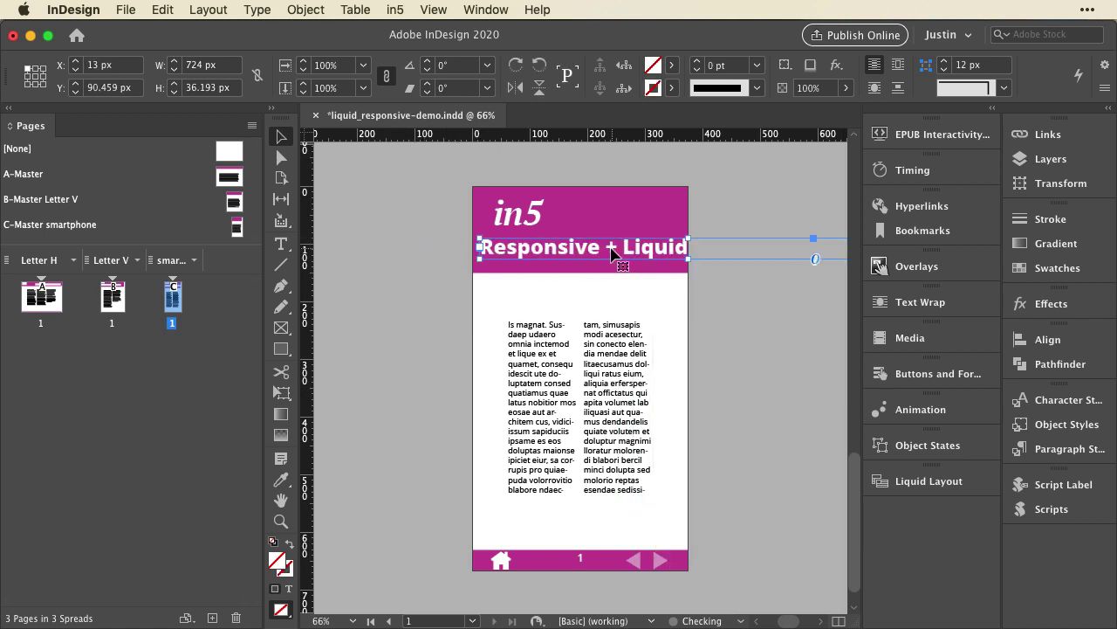
triple_click(582, 250)
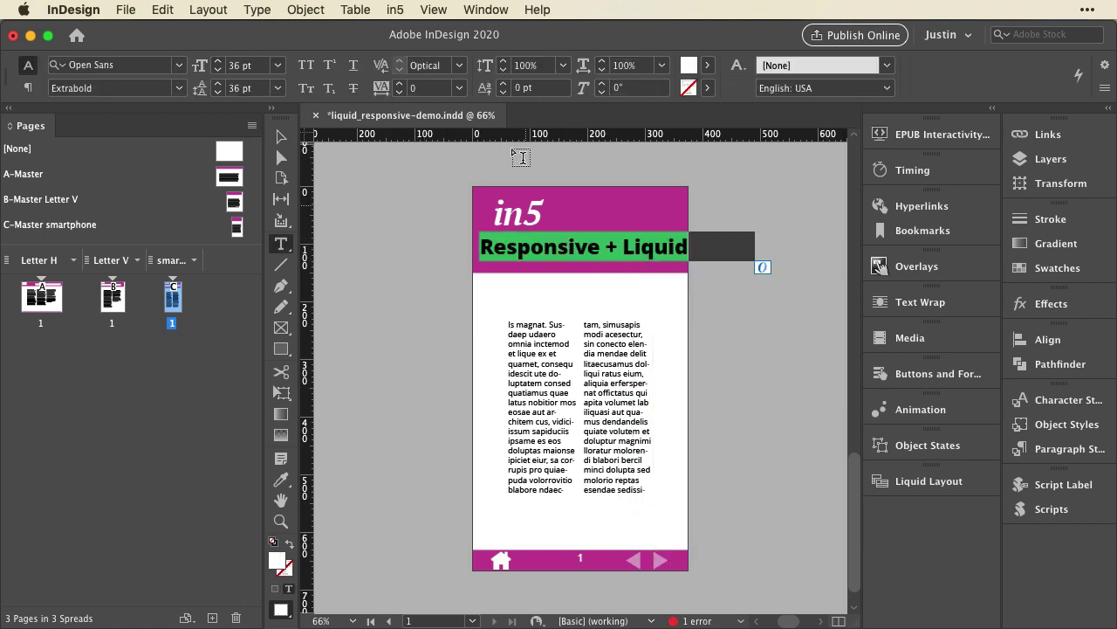
left_click(276, 66)
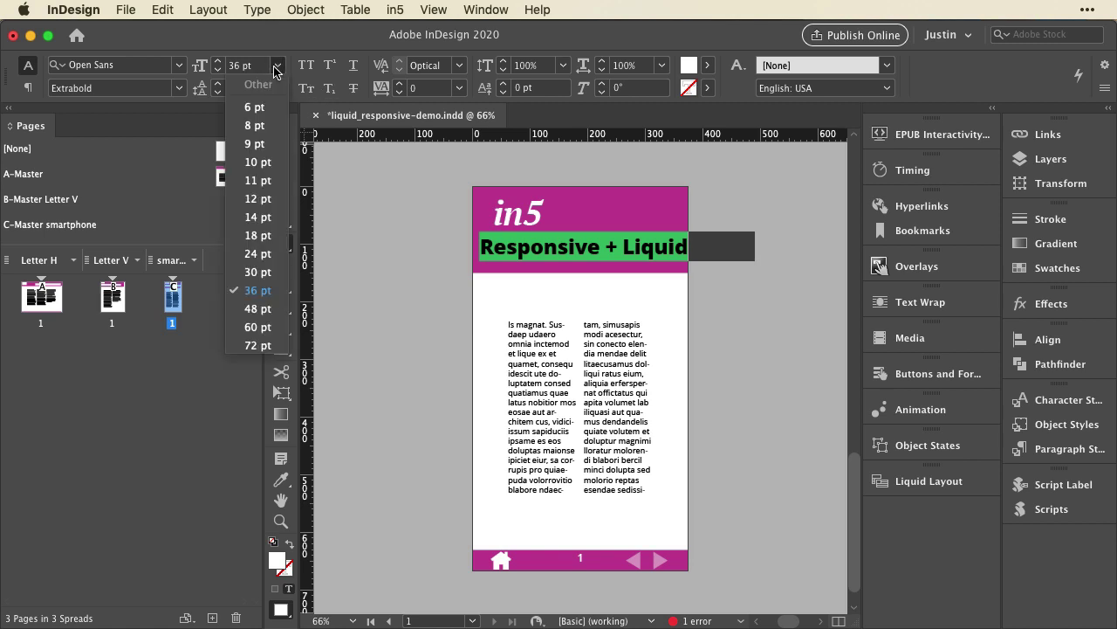
left_click(262, 236)
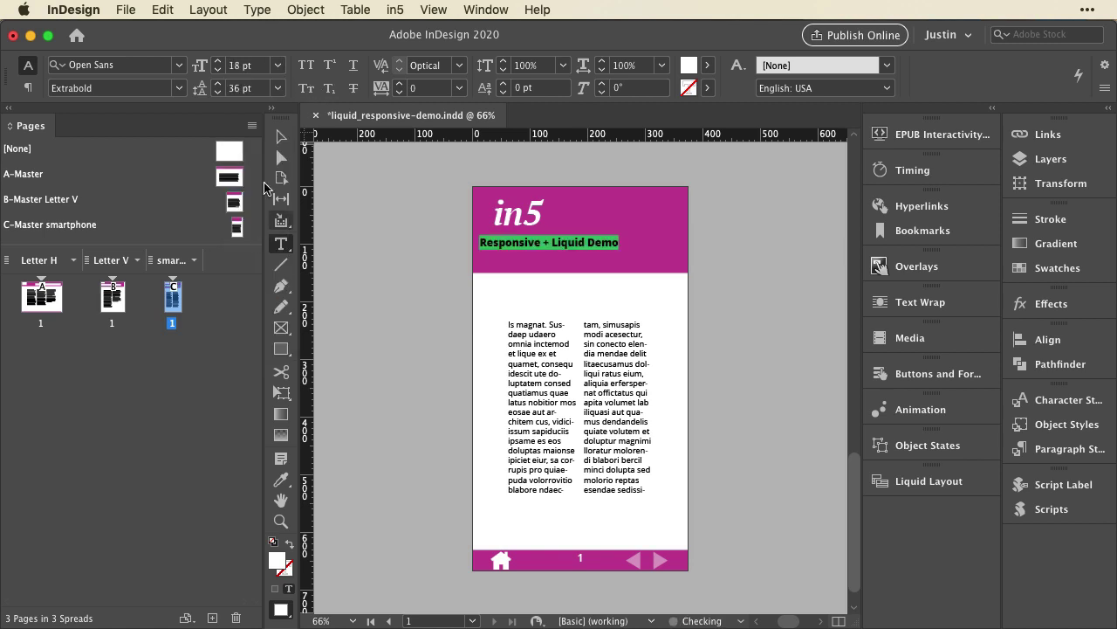
left_click(281, 136)
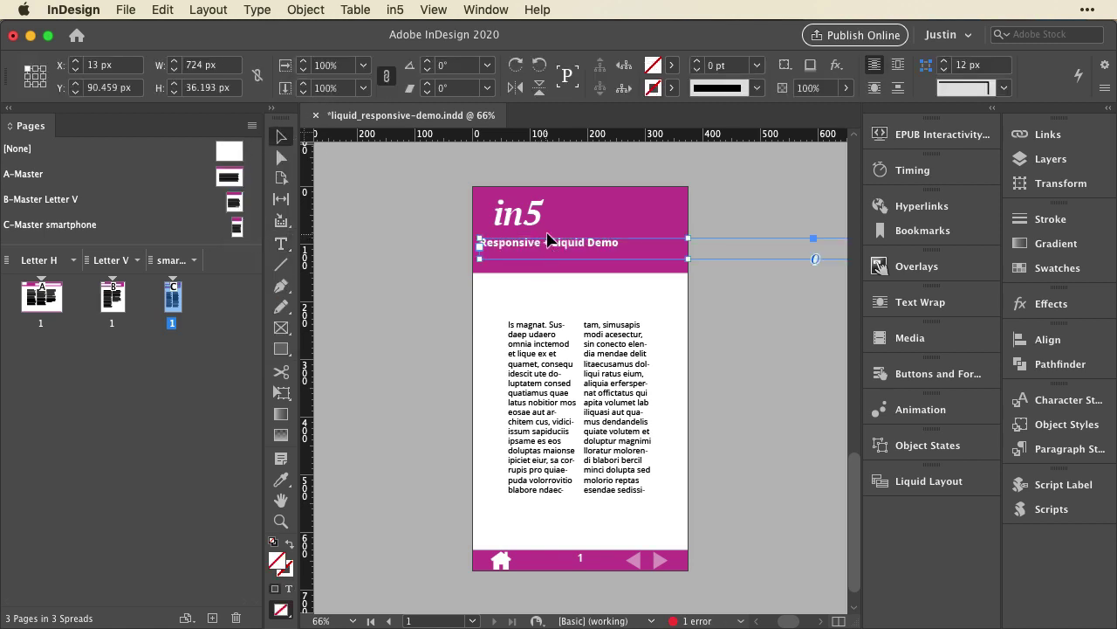
left_click_drag(534, 241, 531, 242)
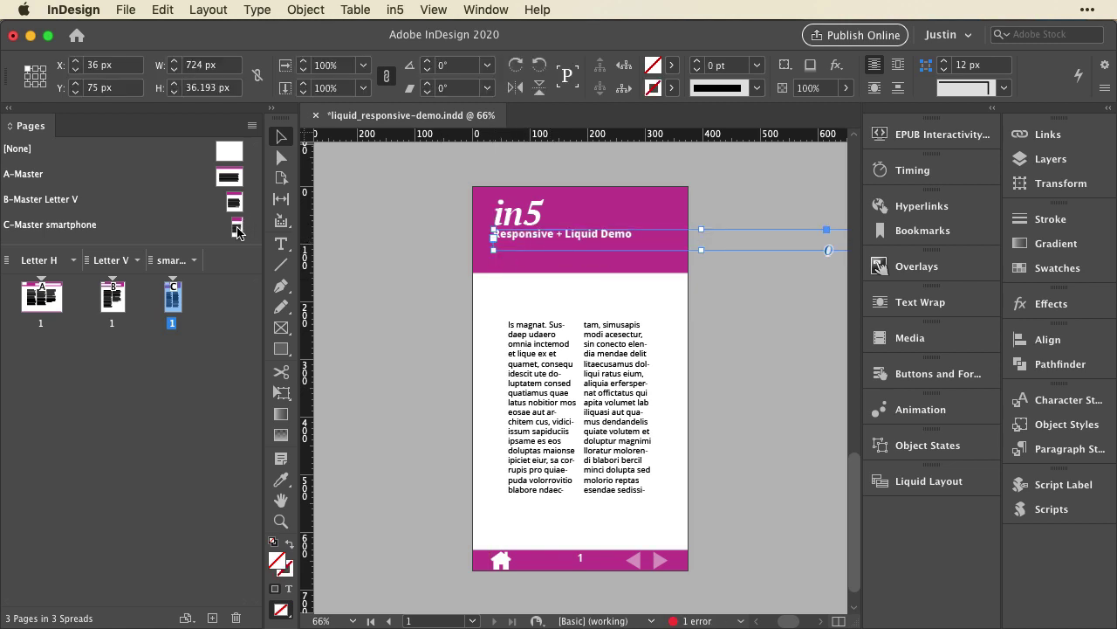
On the C-Master smartphone master page, shorten the magenta header rectangle to a height of about 97.5 px
double_click(236, 229)
left_click(563, 266)
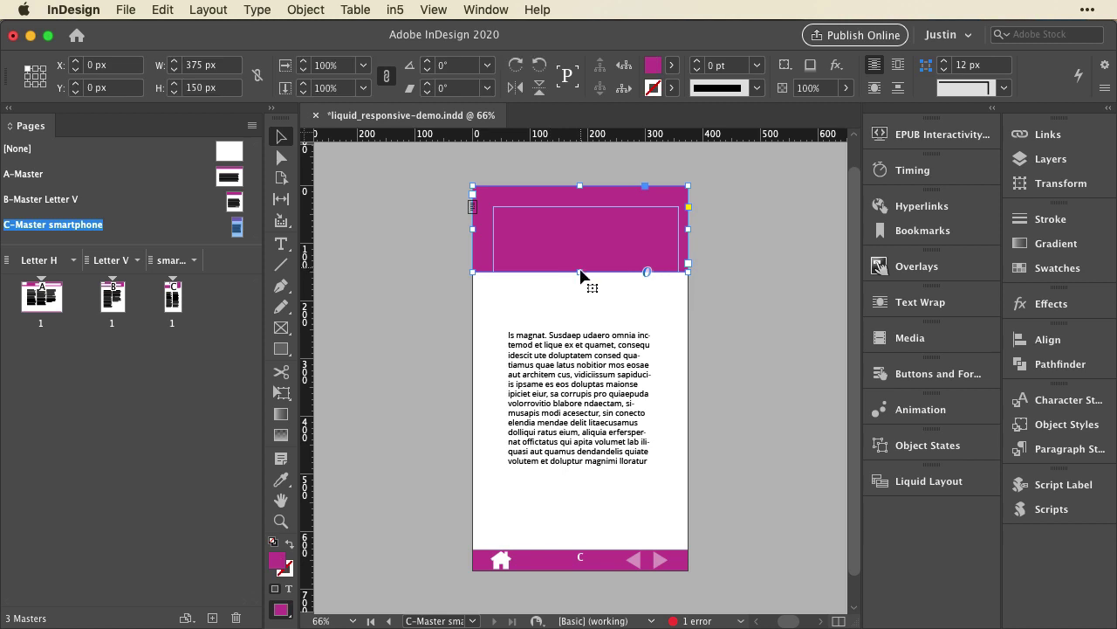
left_click_drag(581, 273, 581, 242)
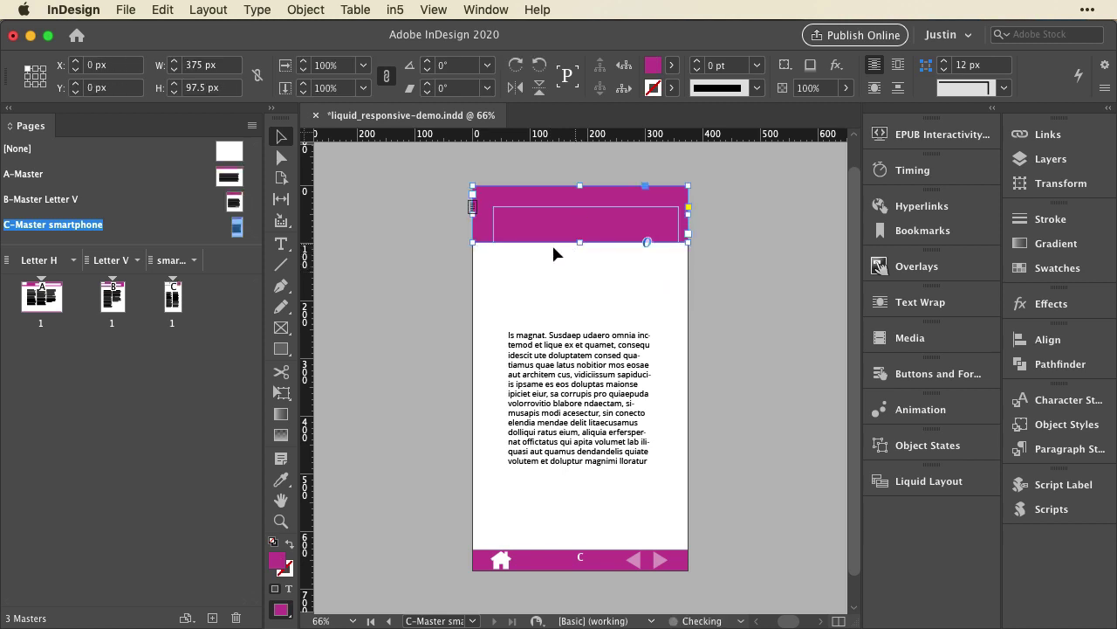
double_click(237, 229)
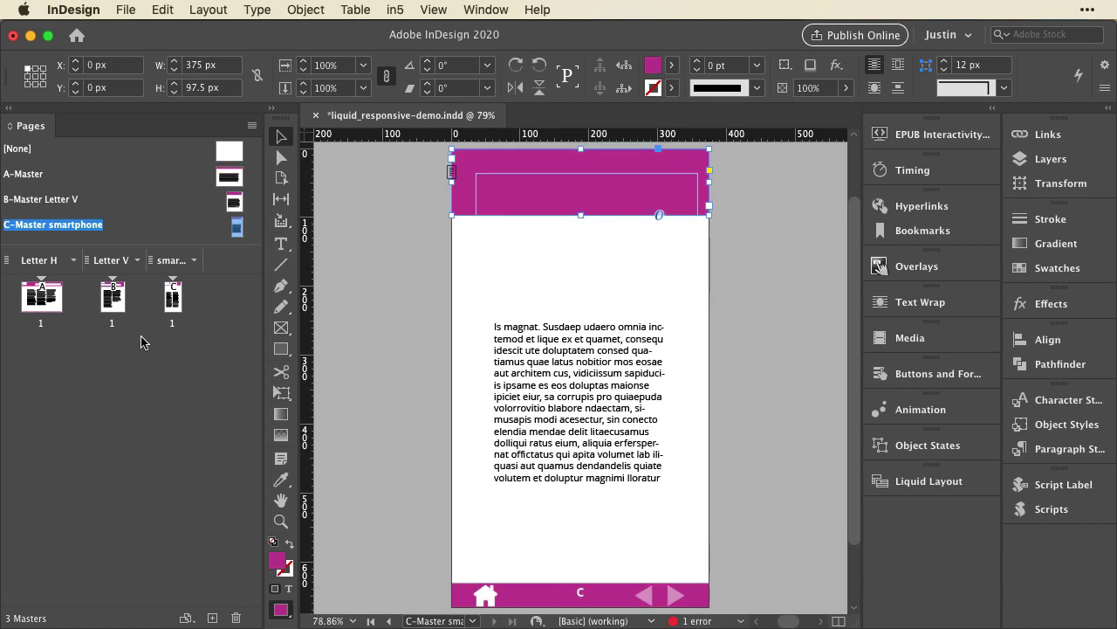
Set the smartphone page's body text frame to 1 column and extend it to Y 150 px with a height of 412 px
double_click(167, 305)
left_click(519, 367)
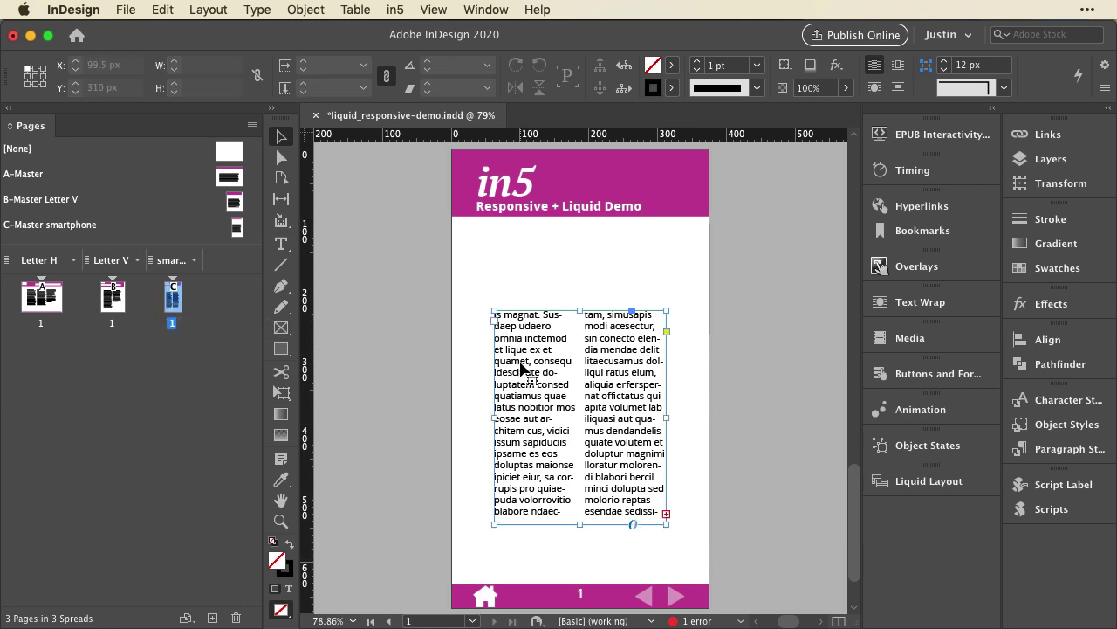
right_click(520, 364)
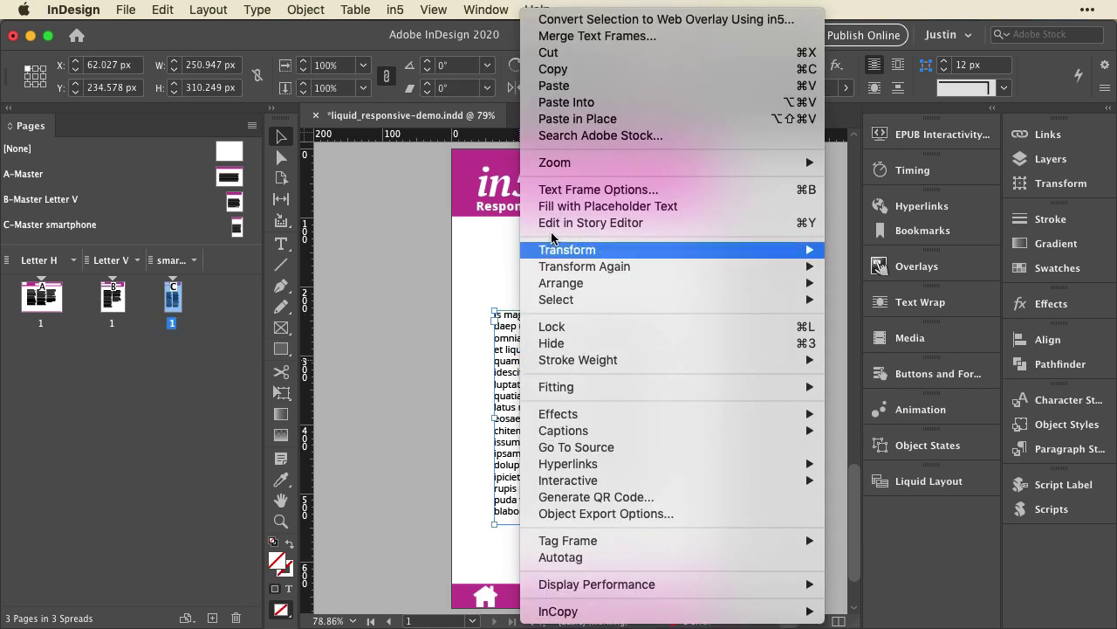
left_click(562, 191)
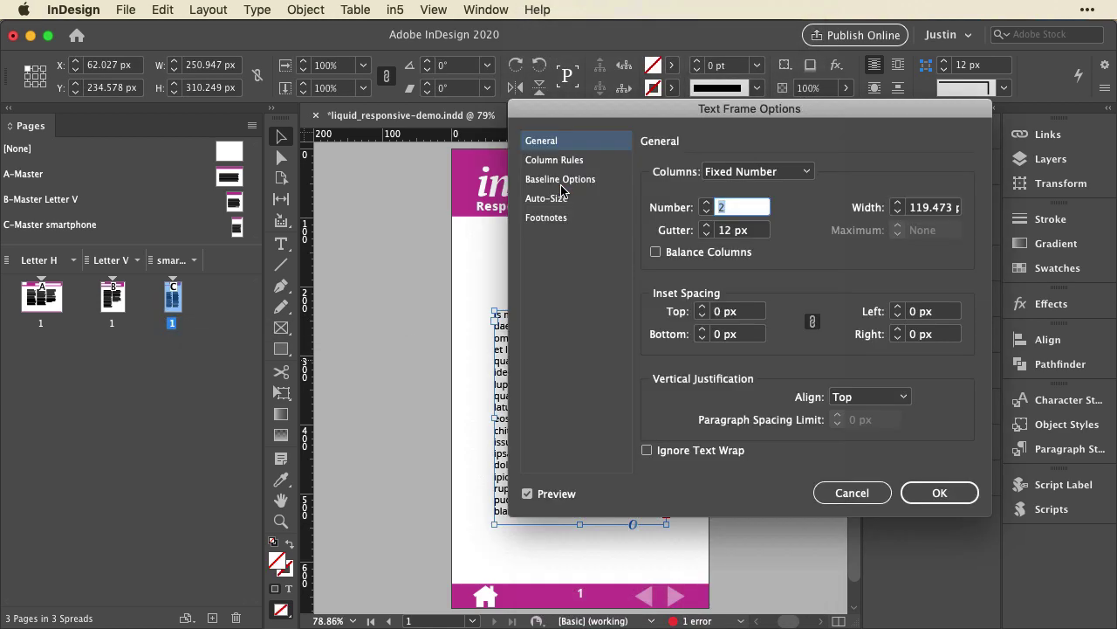
type("1")
left_click(935, 492)
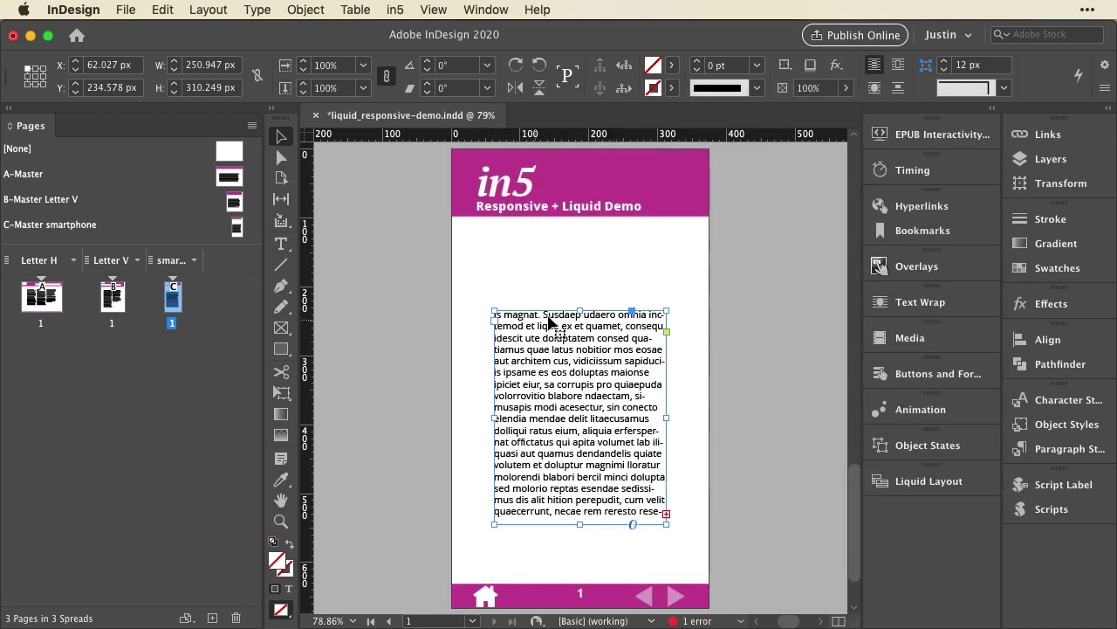
left_click_drag(580, 311, 583, 253)
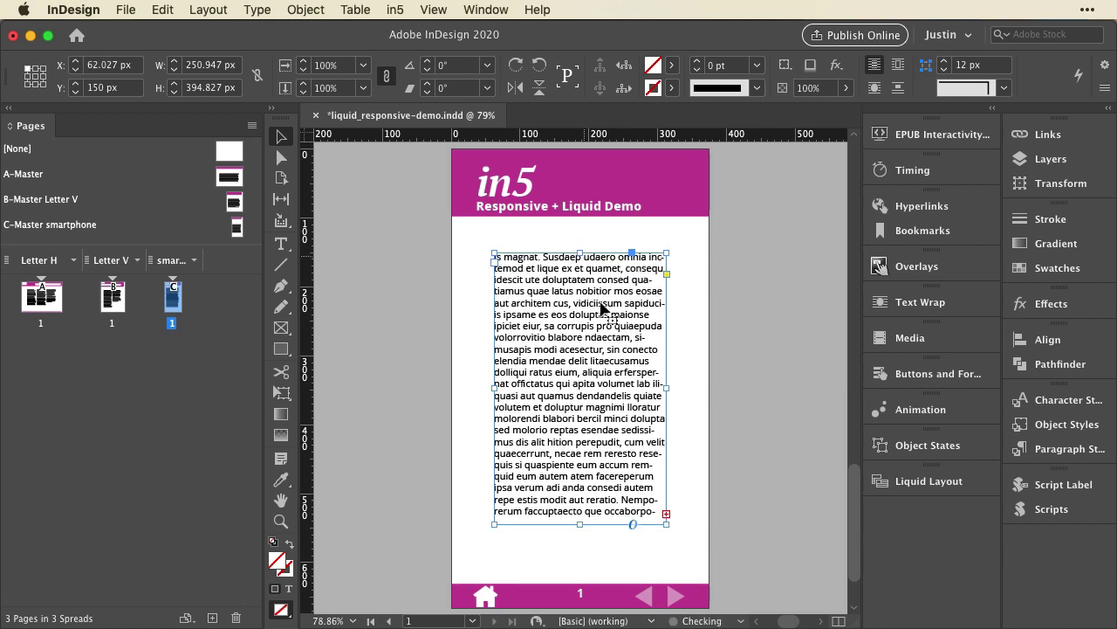
left_click_drag(579, 524, 579, 535)
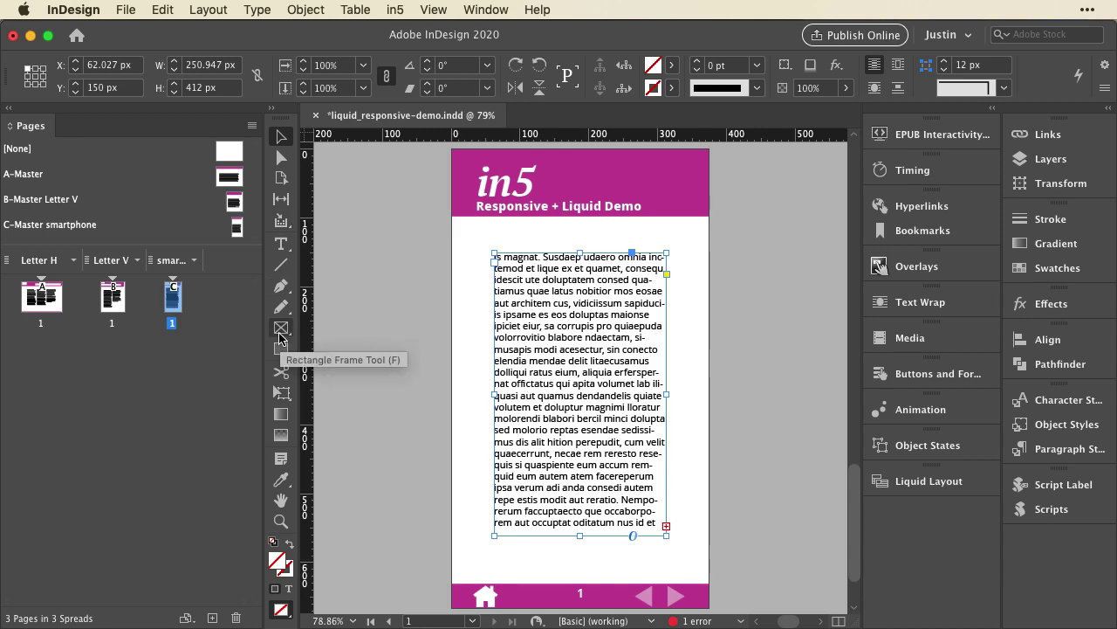
Cut the body text frame and paste it into a new rectangle frame about 283.5 × 402 px on the smartphone page
left_click(152, 8)
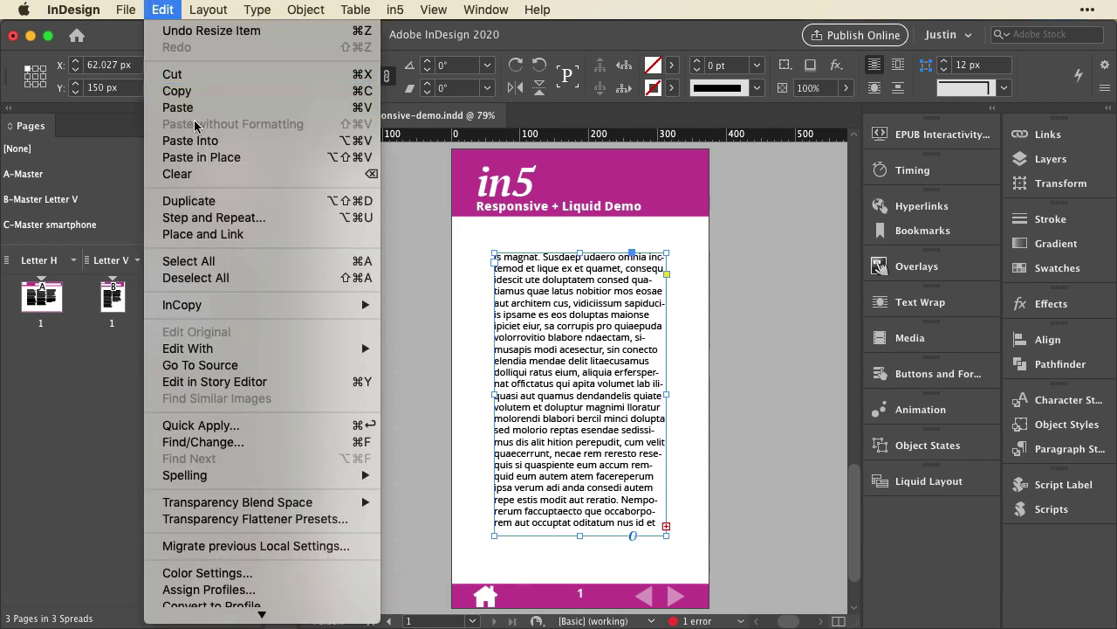
left_click(190, 76)
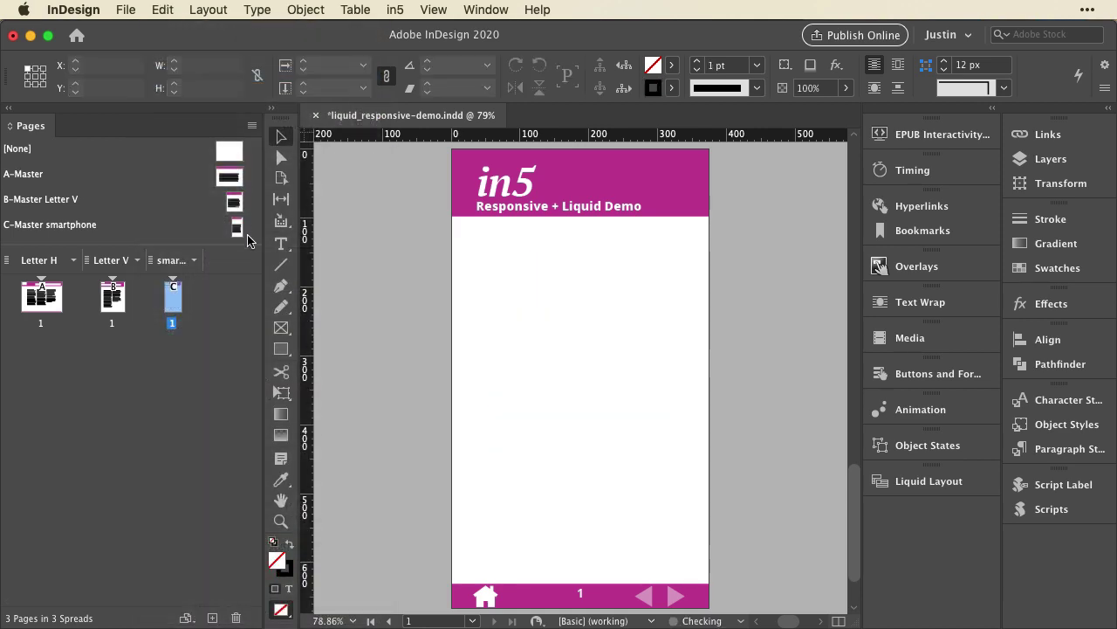
left_click(281, 328)
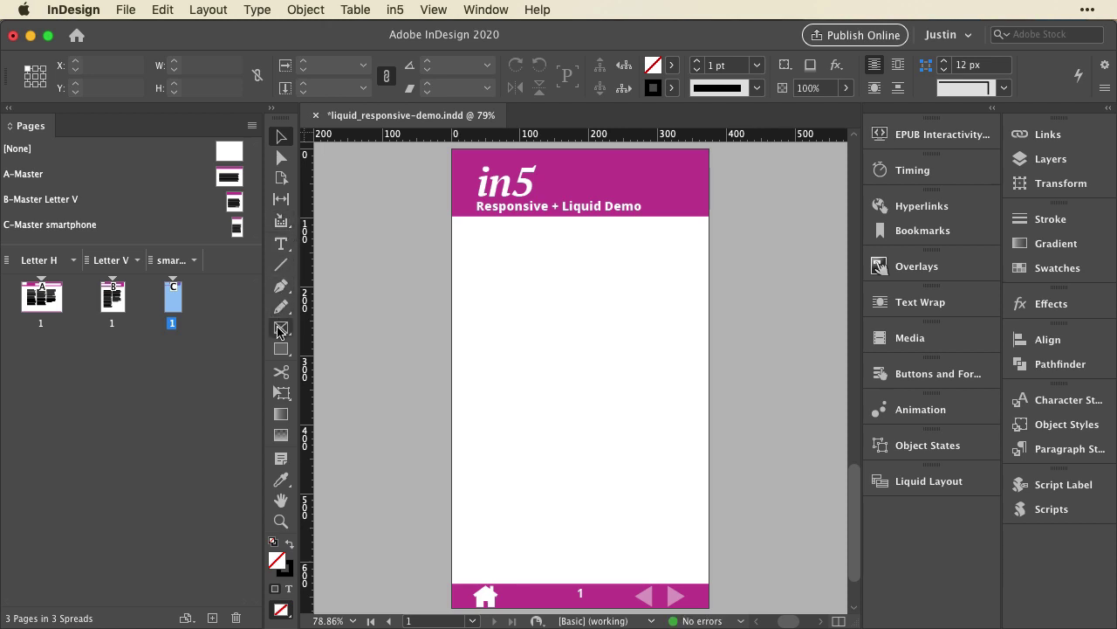
left_click_drag(489, 255, 686, 534)
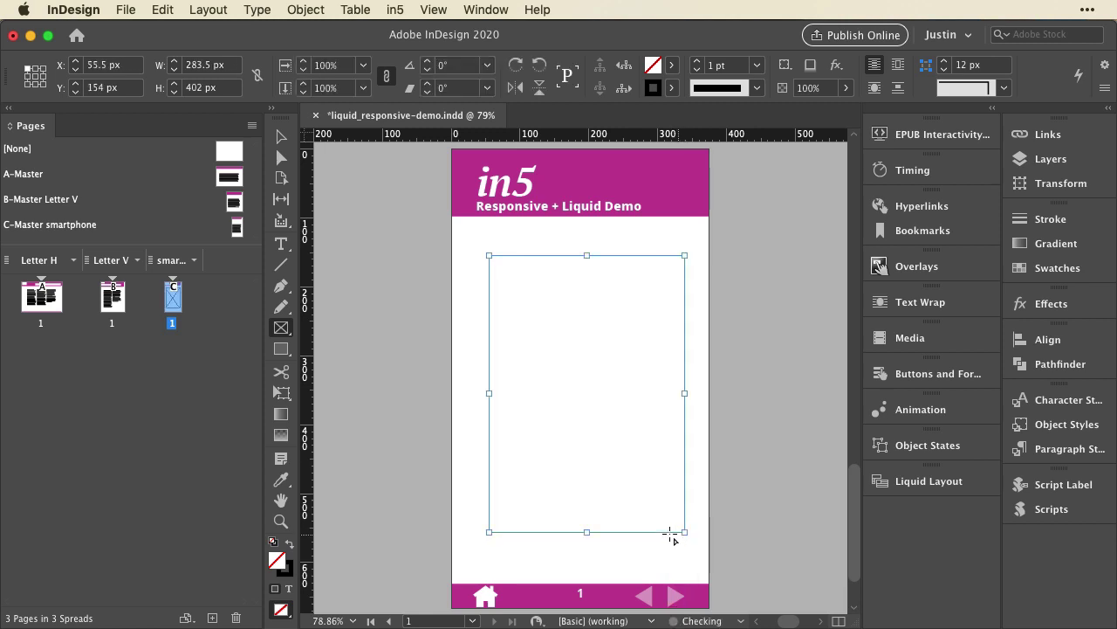
left_click(155, 9)
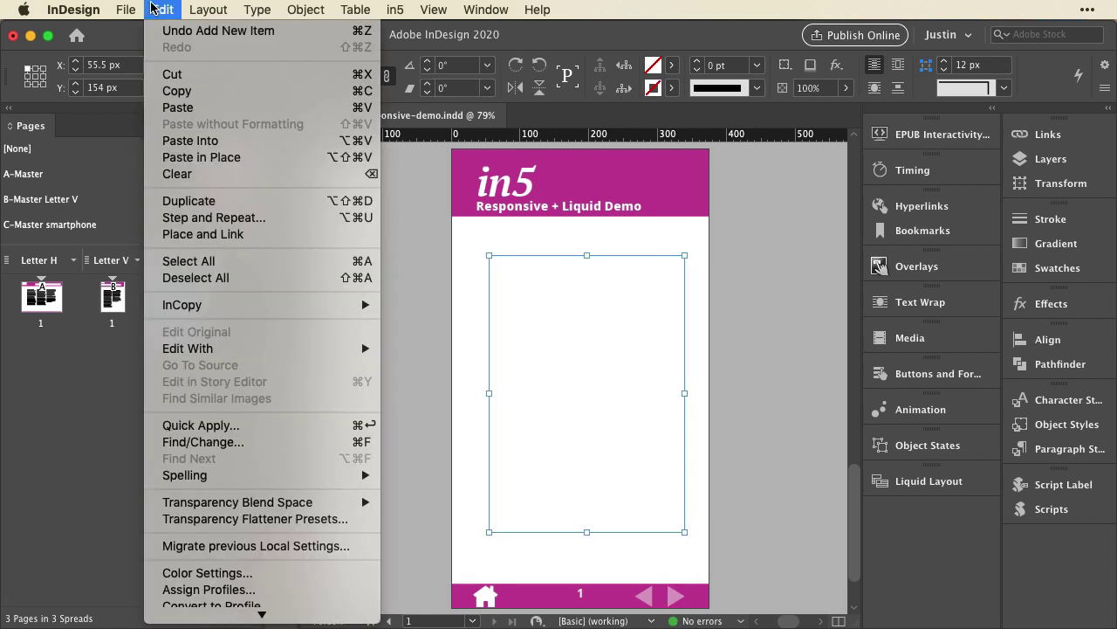
left_click(209, 150)
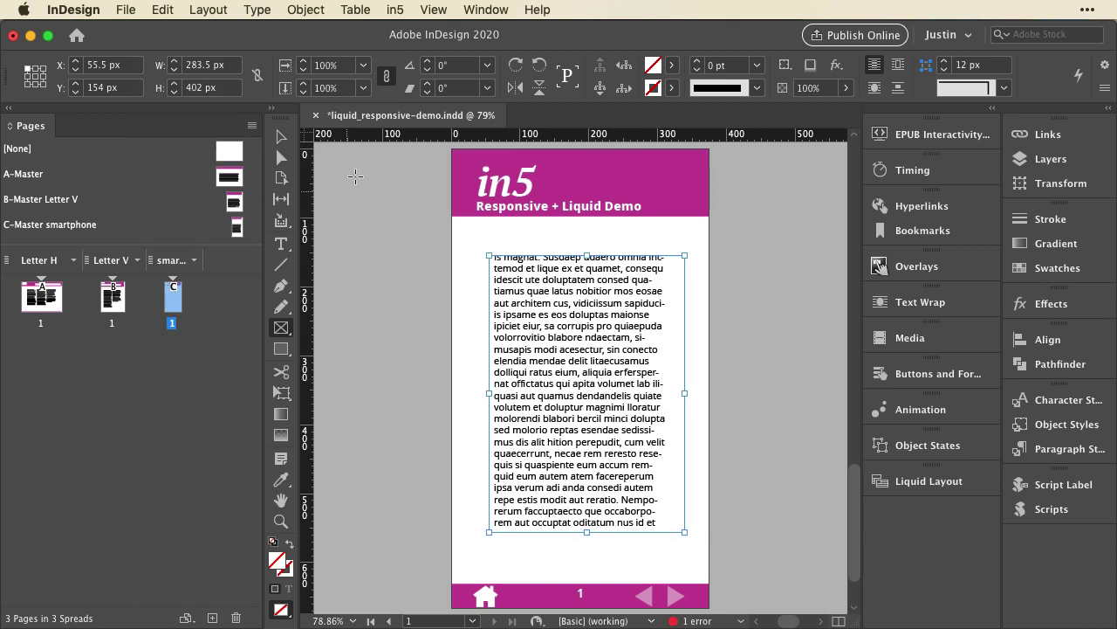
Shift the nested text slightly down inside its container frame, and move the container to X 36 px, Y 152.25 px
left_click(281, 136)
mouse_move(586, 395)
left_mouse_down()
mouse_move(598, 428)
mouse_move(594, 385)
mouse_move(590, 395)
left_mouse_up()
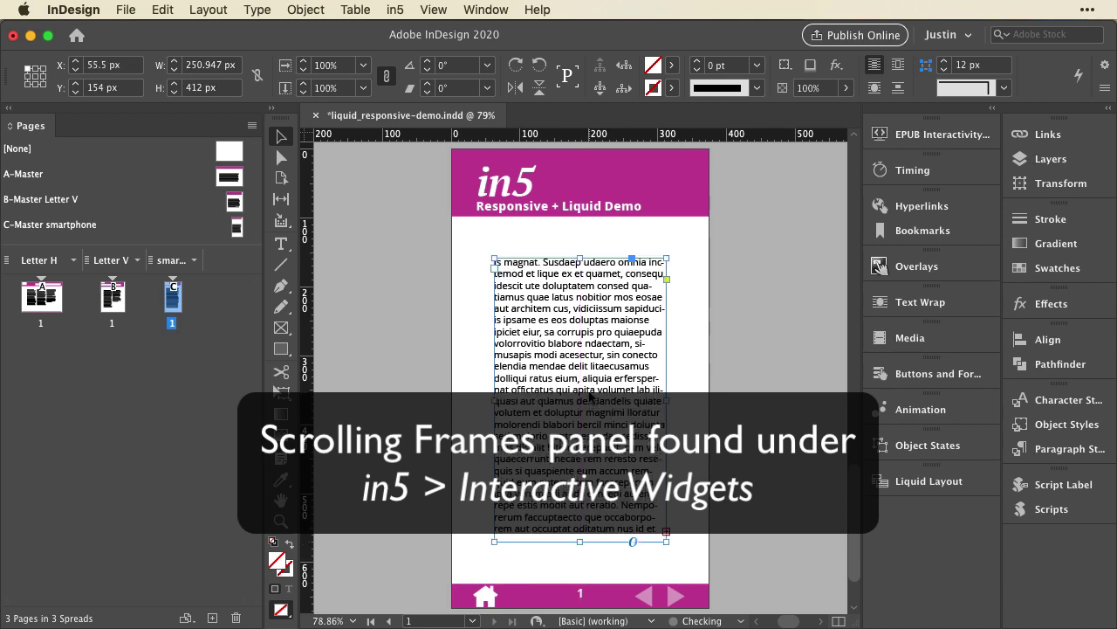
key("Escape")
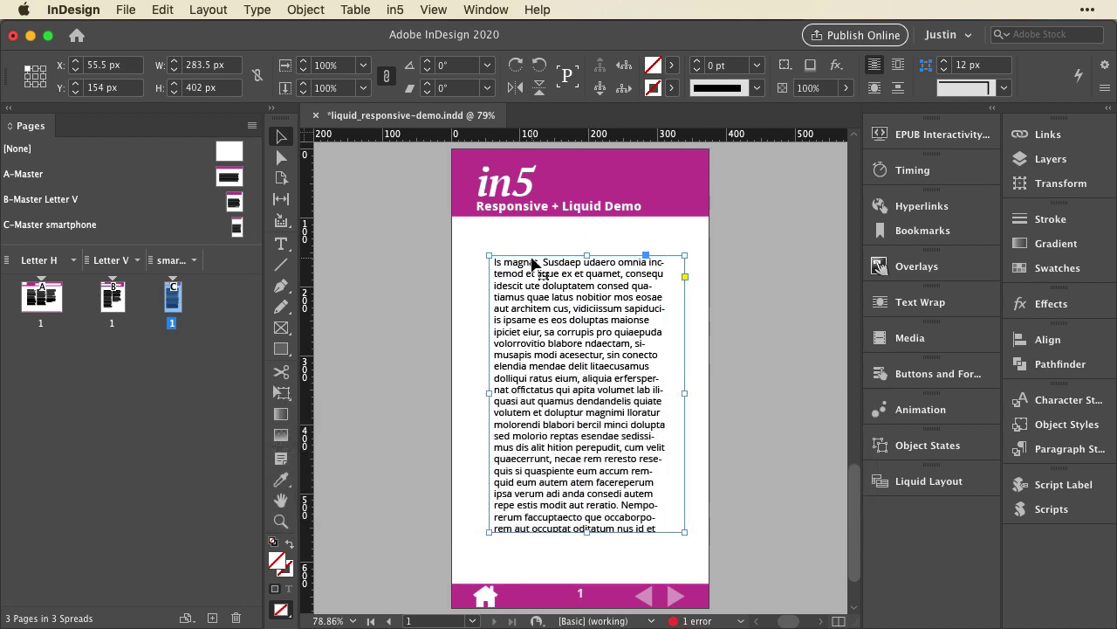
left_click(434, 302)
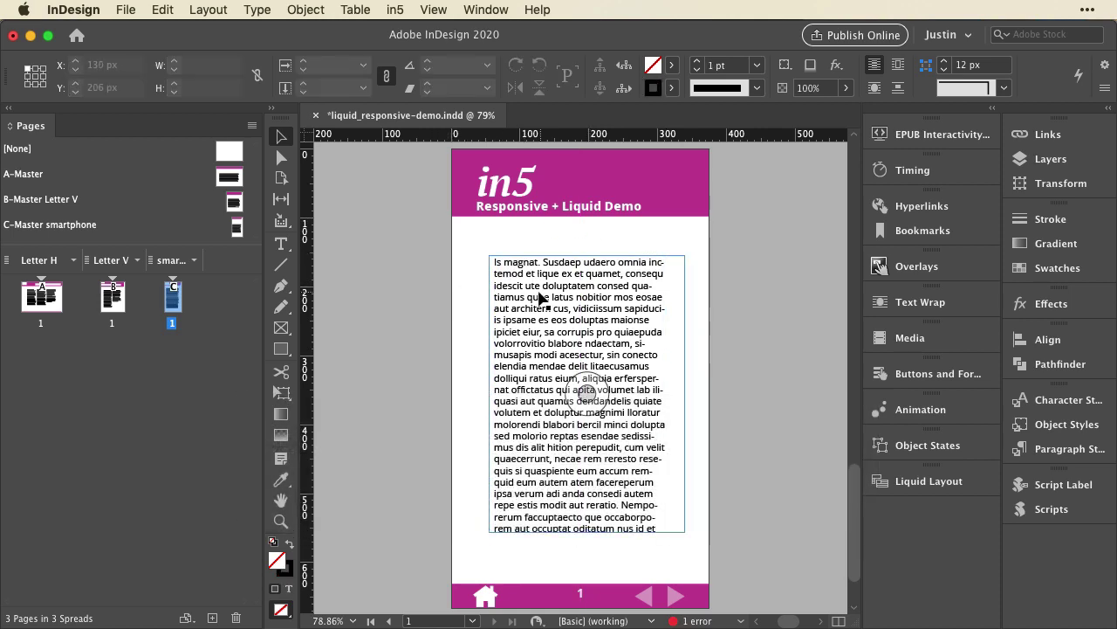
left_click_drag(541, 299, 533, 301)
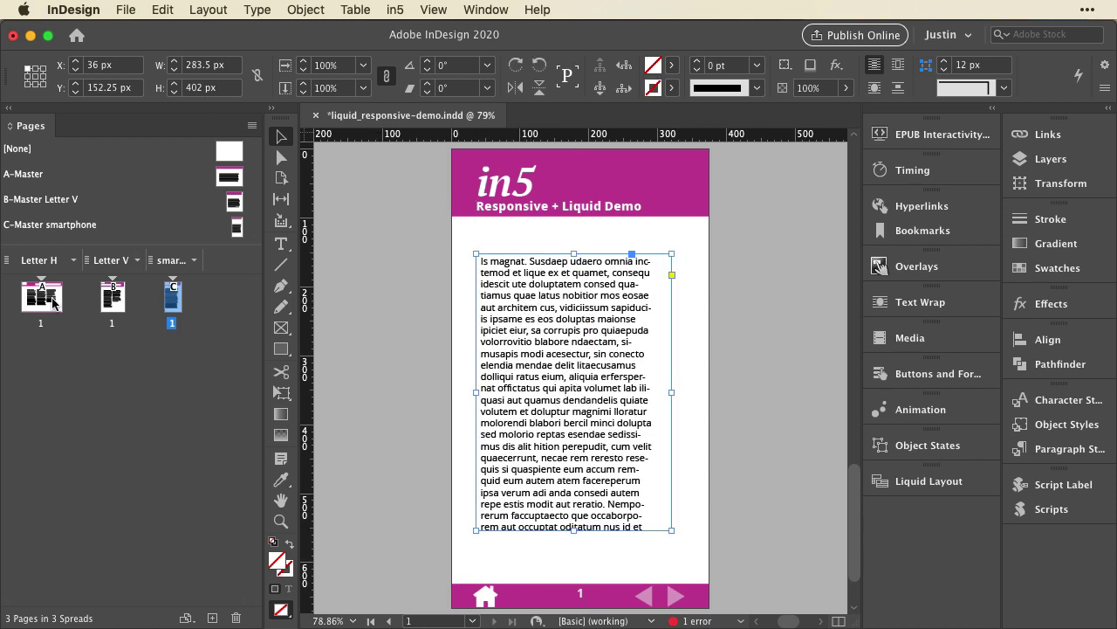
Compare the Letter H, Letter V and smartphone layouts together, and save the document
double_click(54, 301)
double_click(117, 303)
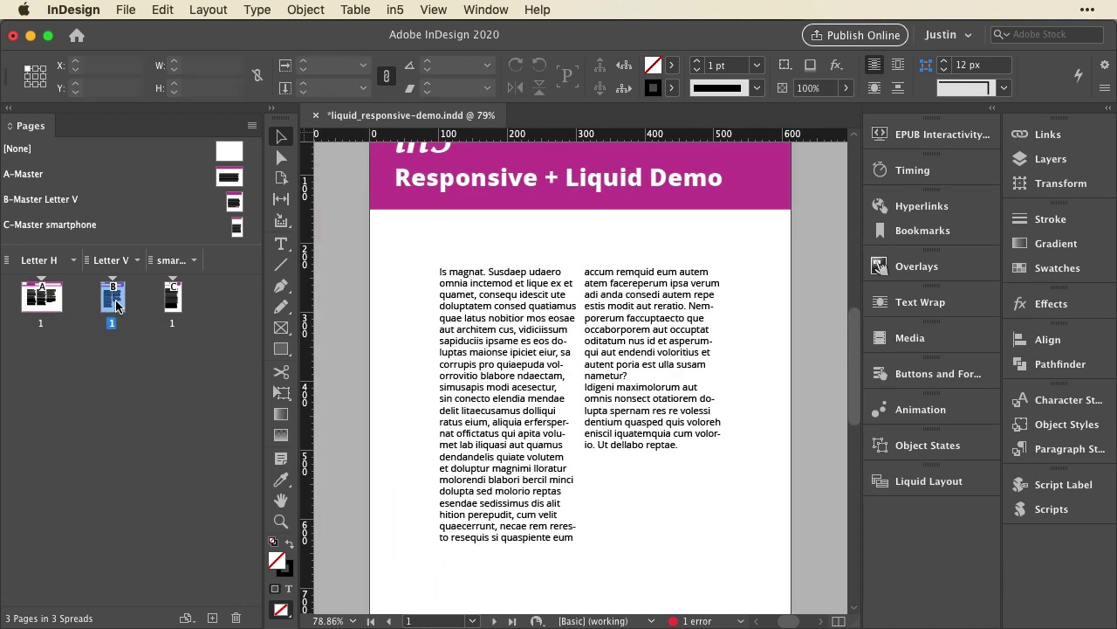
key("super+minus")
key("super+minus")
key("super+minus")
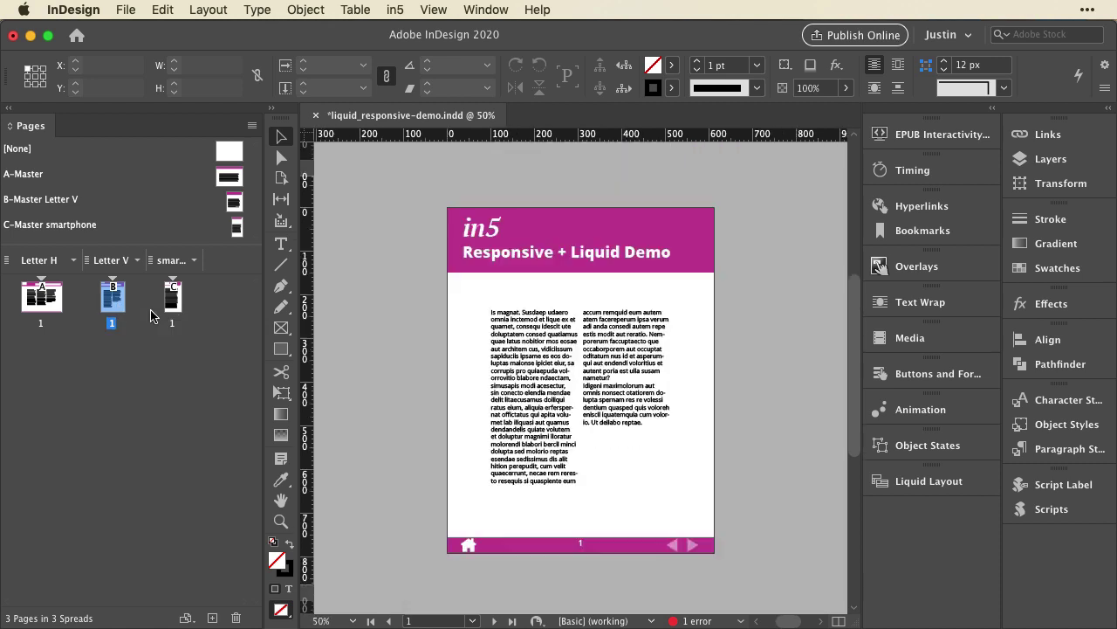
scroll(491, 355, "up", 3)
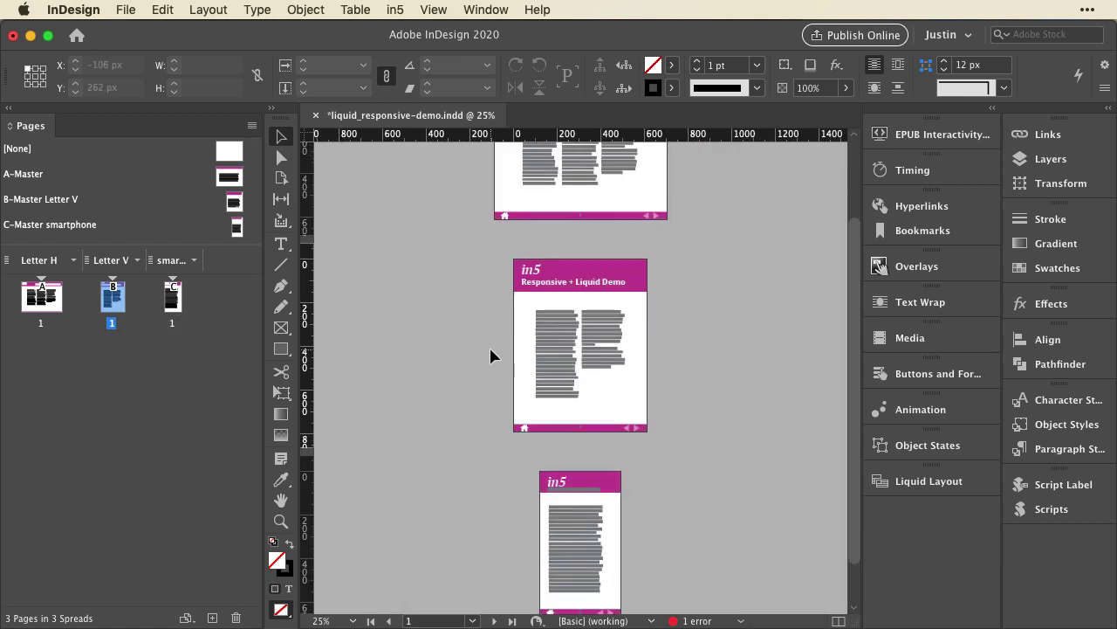
key("super+s")
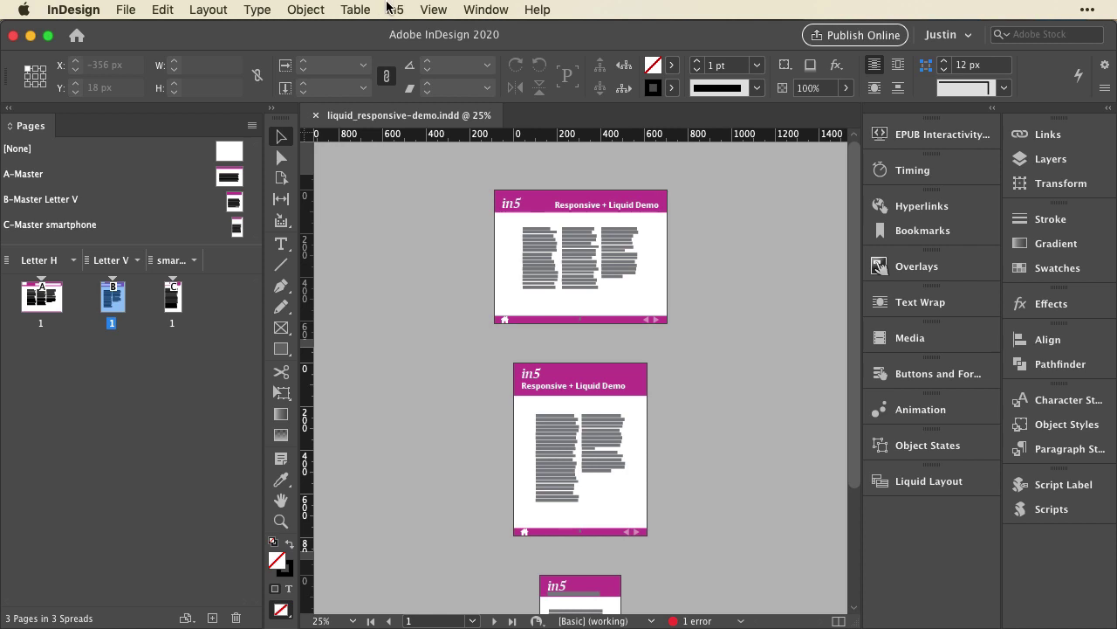
In the in5 HTML5 export settings, set the page format to Slider (Fade In)
left_click(391, 9)
left_click(401, 48)
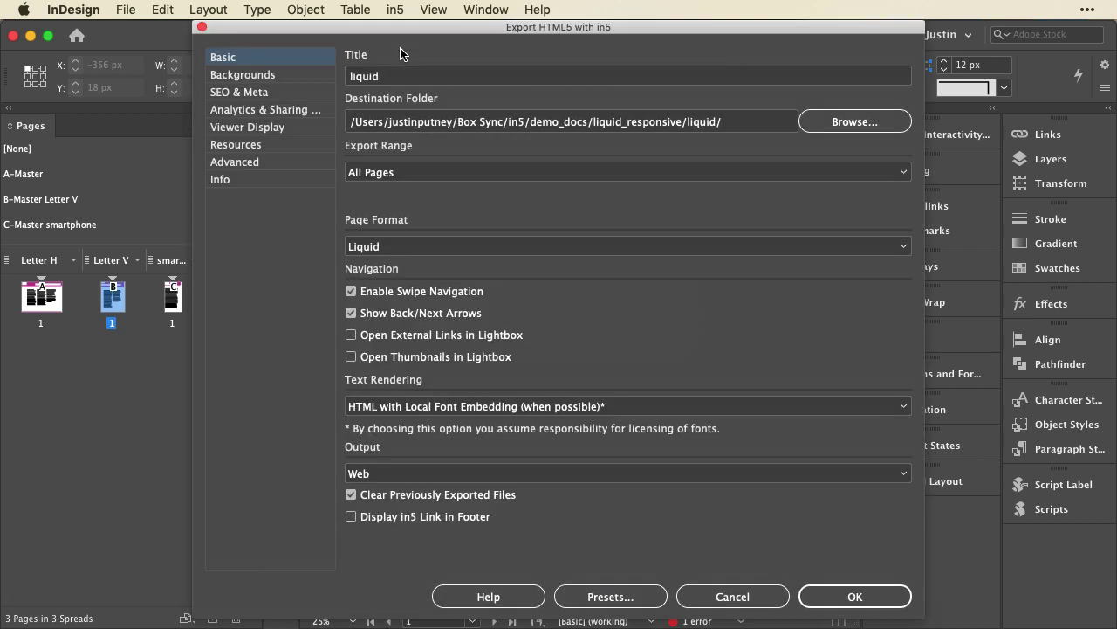
left_click(429, 247)
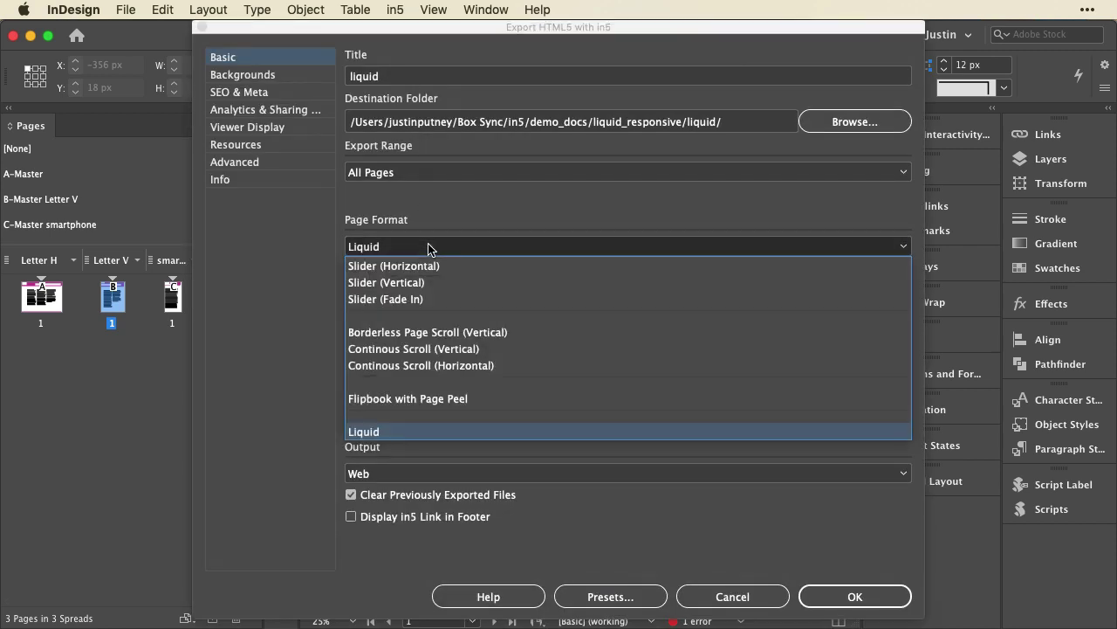
left_click(417, 300)
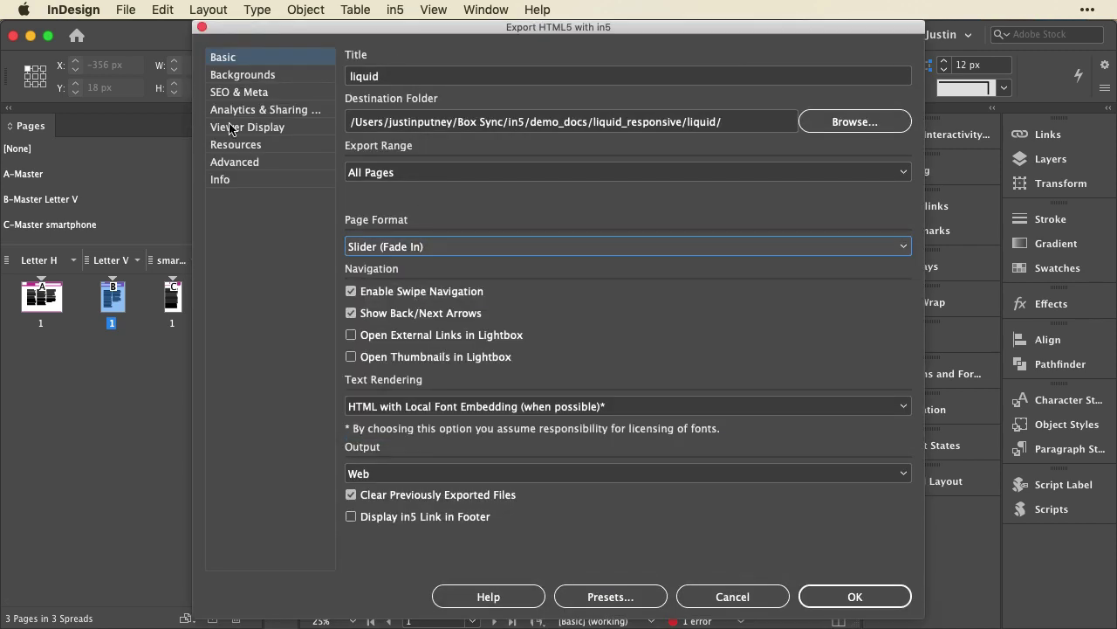
In the advanced export settings, set the mobile viewport zoom to Let in5 Choose and desktop scaling to None
left_click(220, 168)
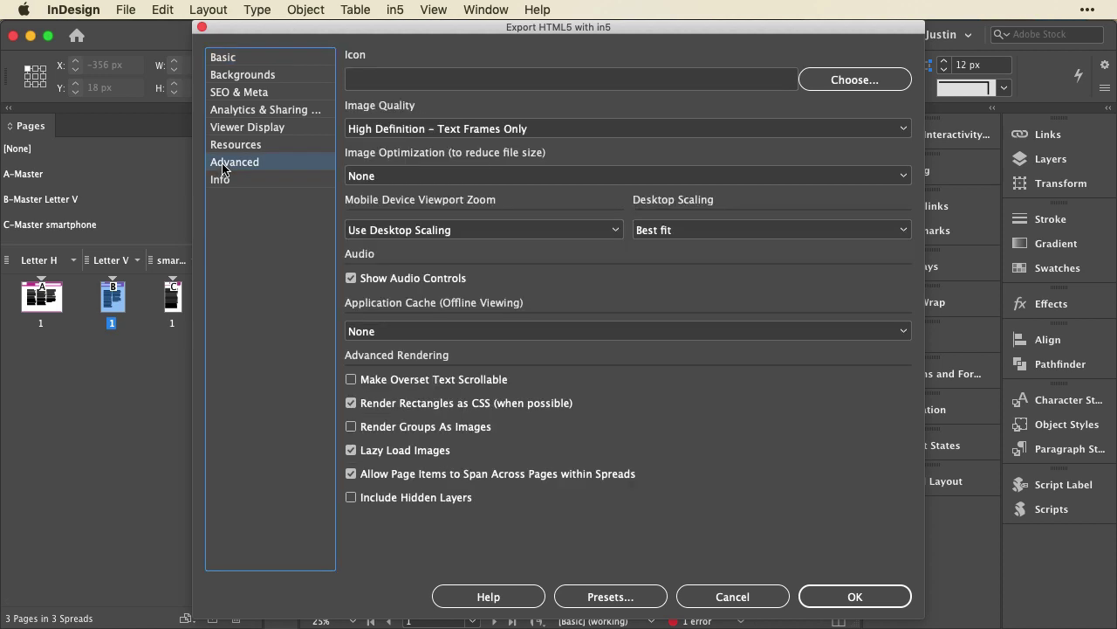
left_click(459, 234)
left_click(461, 250)
left_click(713, 230)
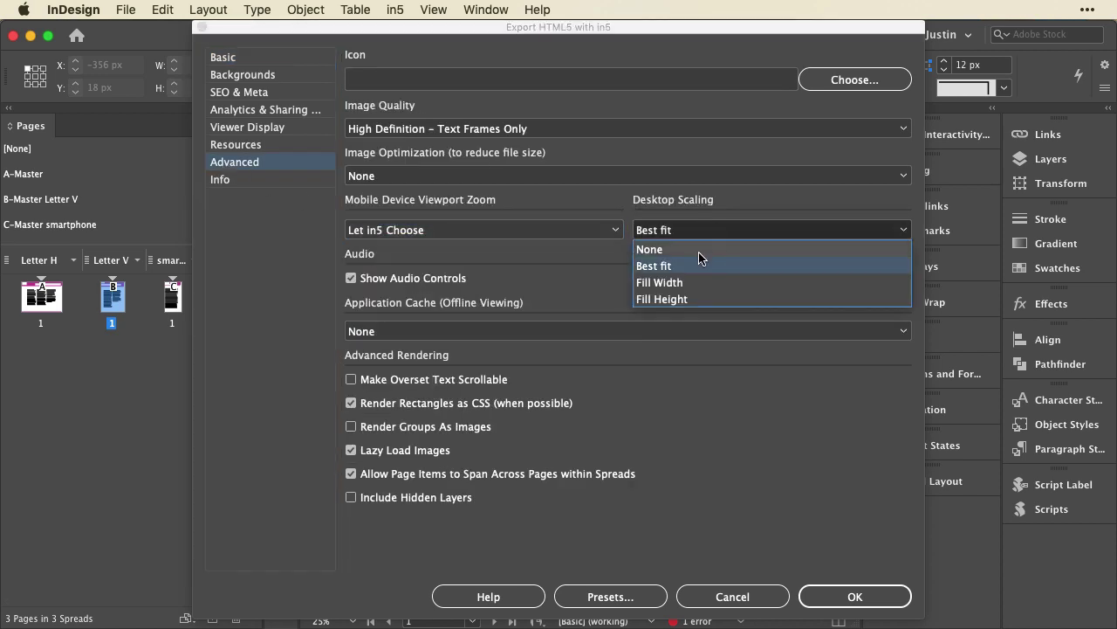
left_click(698, 250)
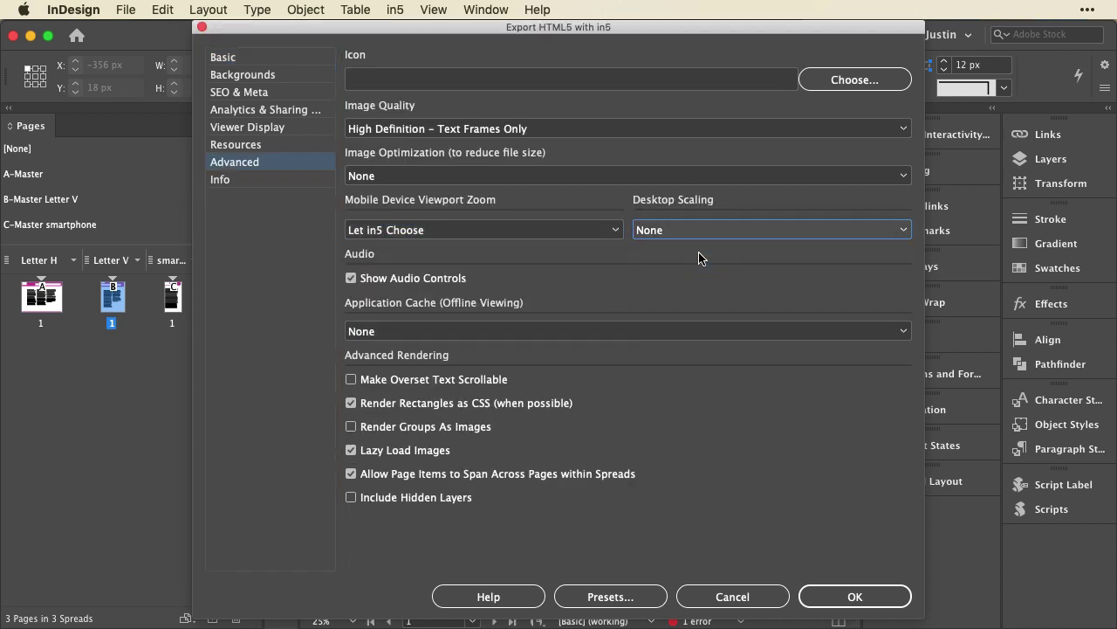
Set the basic export range to Responsive Layouts
left_click(272, 57)
left_click(436, 182)
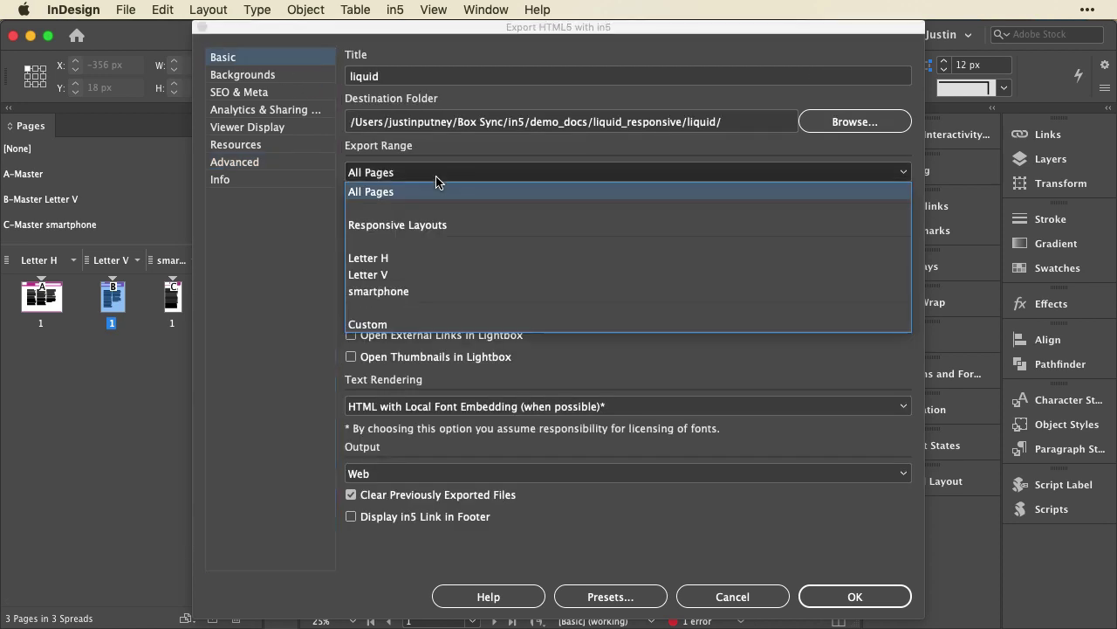
left_click(431, 224)
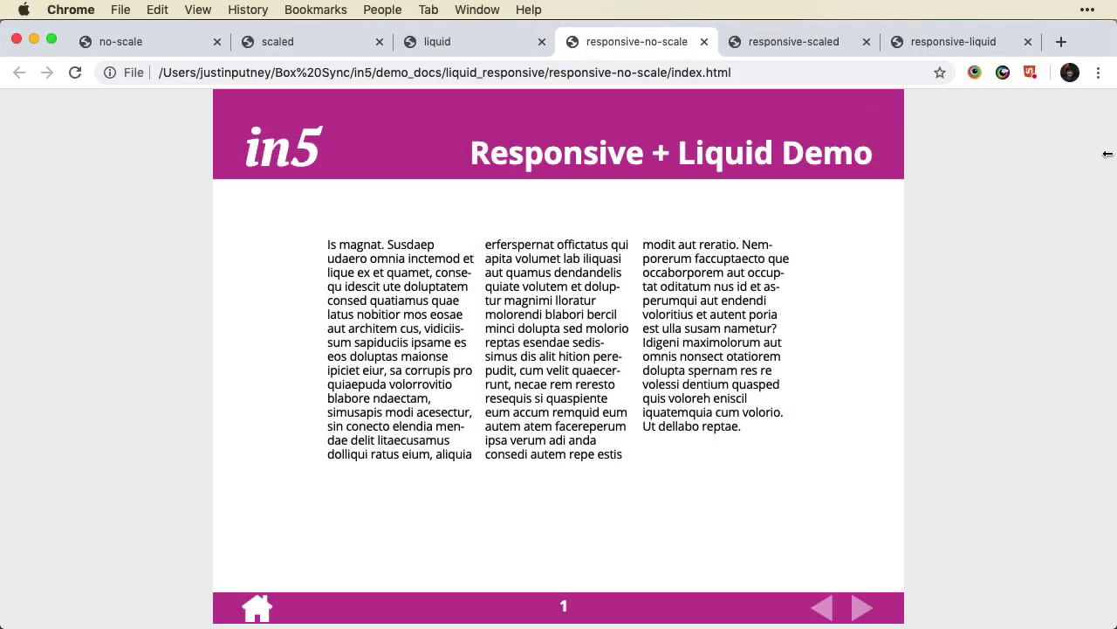
In Chrome, narrow the responsive-no-scale page's window to smartphone width and examine how its nested body text scrolls
left_click_drag(1107, 154, 367, 222)
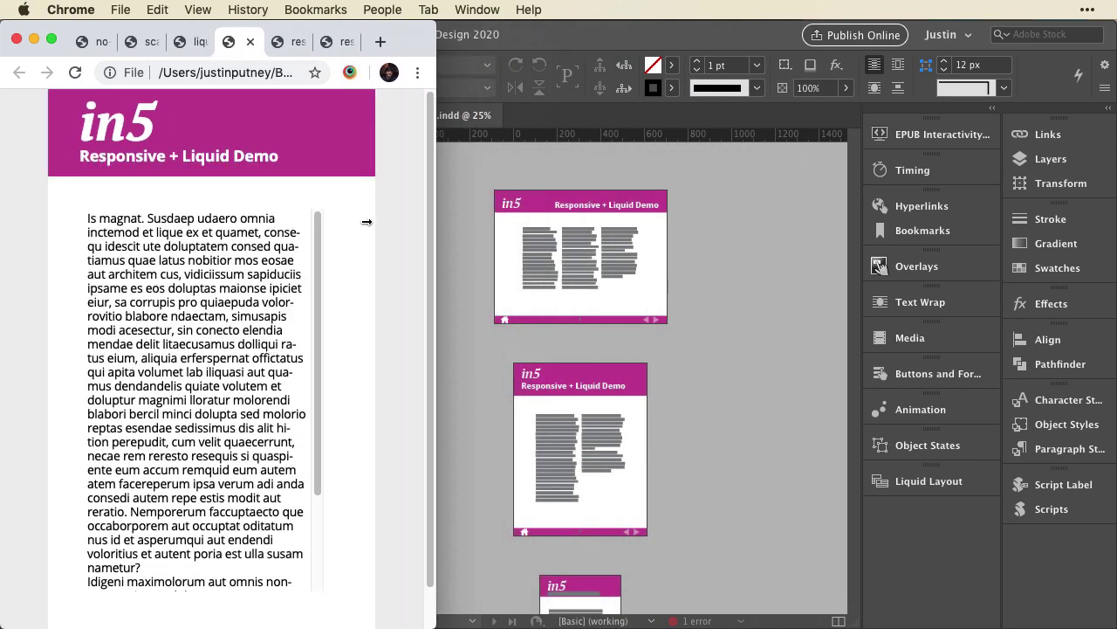
scroll(137, 359, "down", 5)
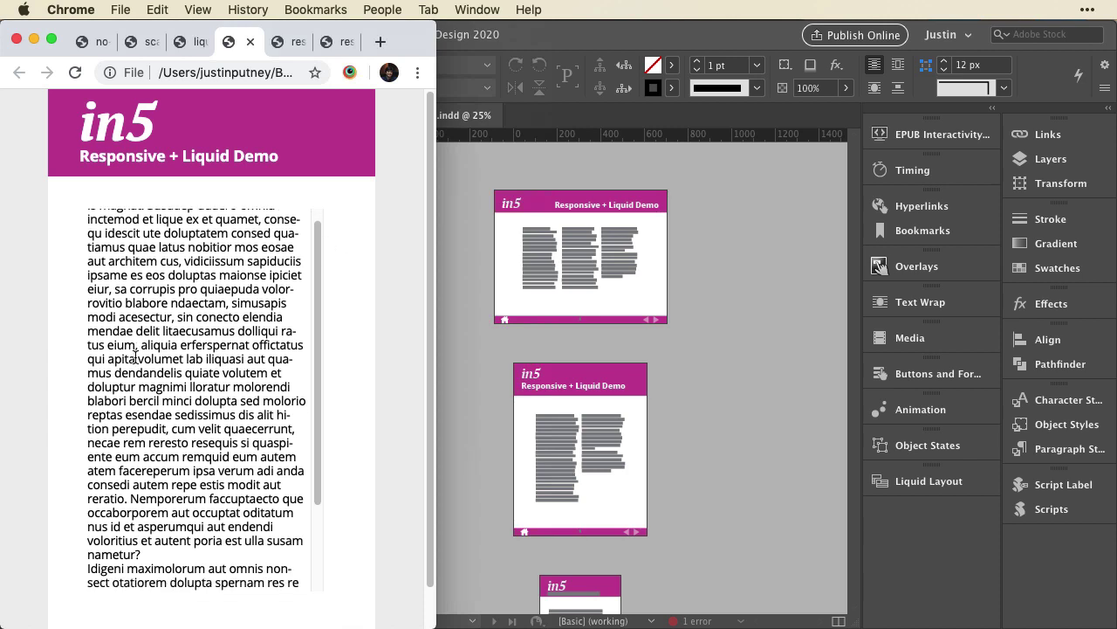
scroll(57, 441, "down", 2)
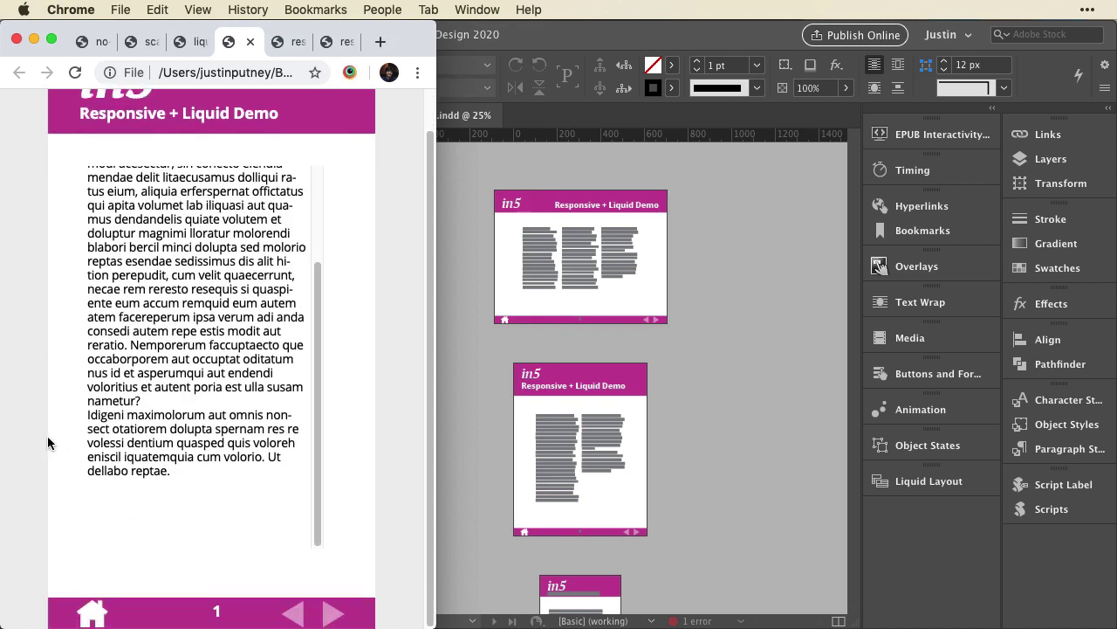
scroll(48, 443, "up", 2)
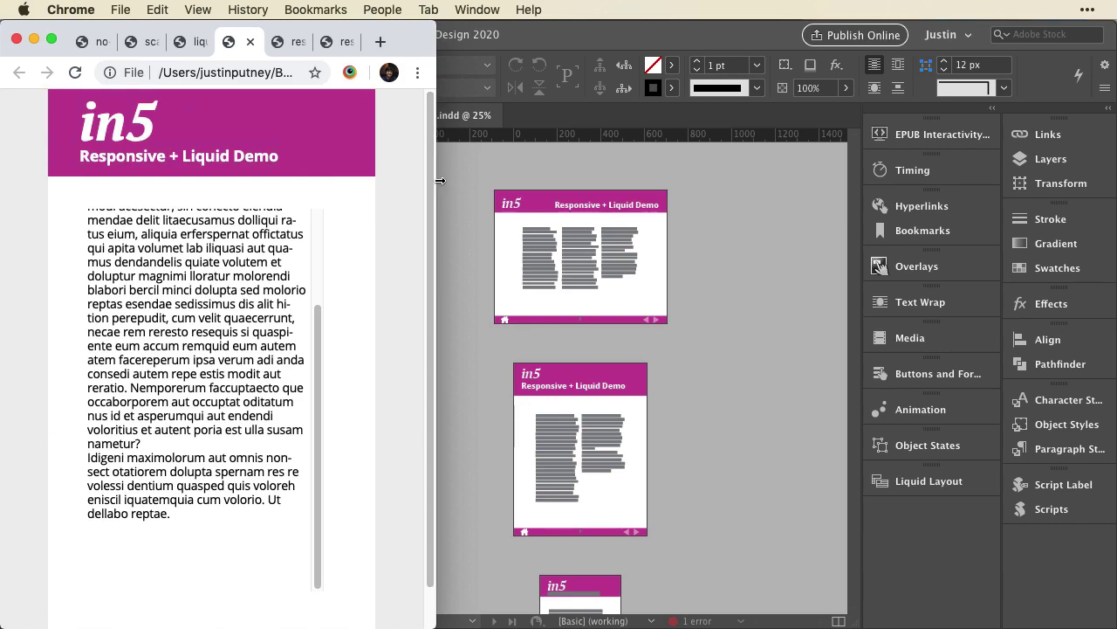
Widen the browser window showing the responsive-no-scale page back to desktop width to examine its three-column Letter H layout
left_click_drag(436, 179, 871, 166)
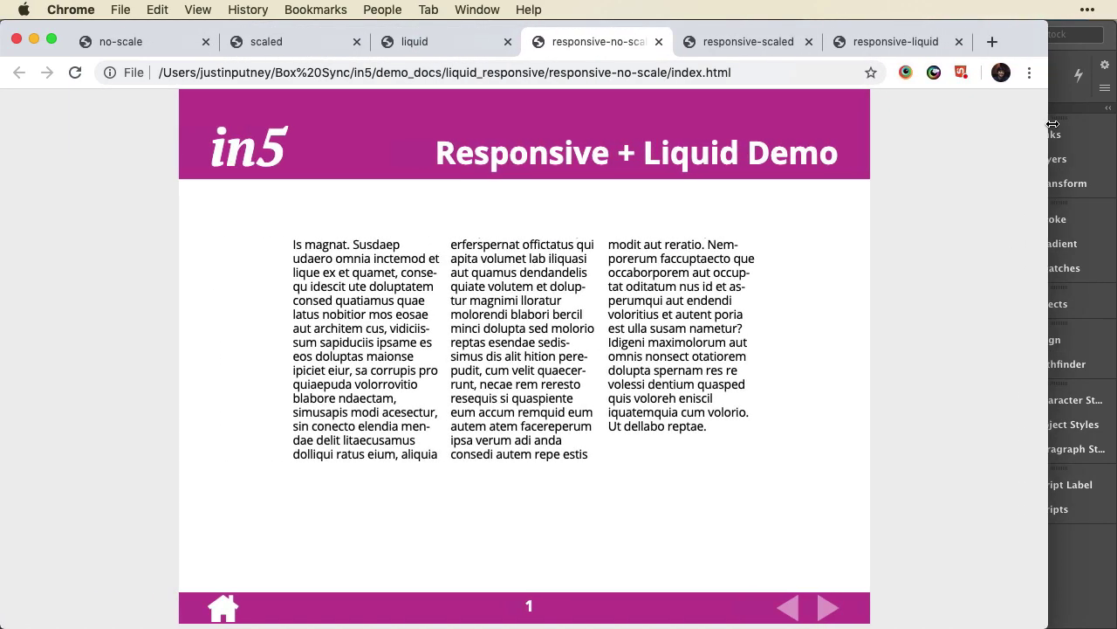
left_click_drag(778, 160, 1112, 122)
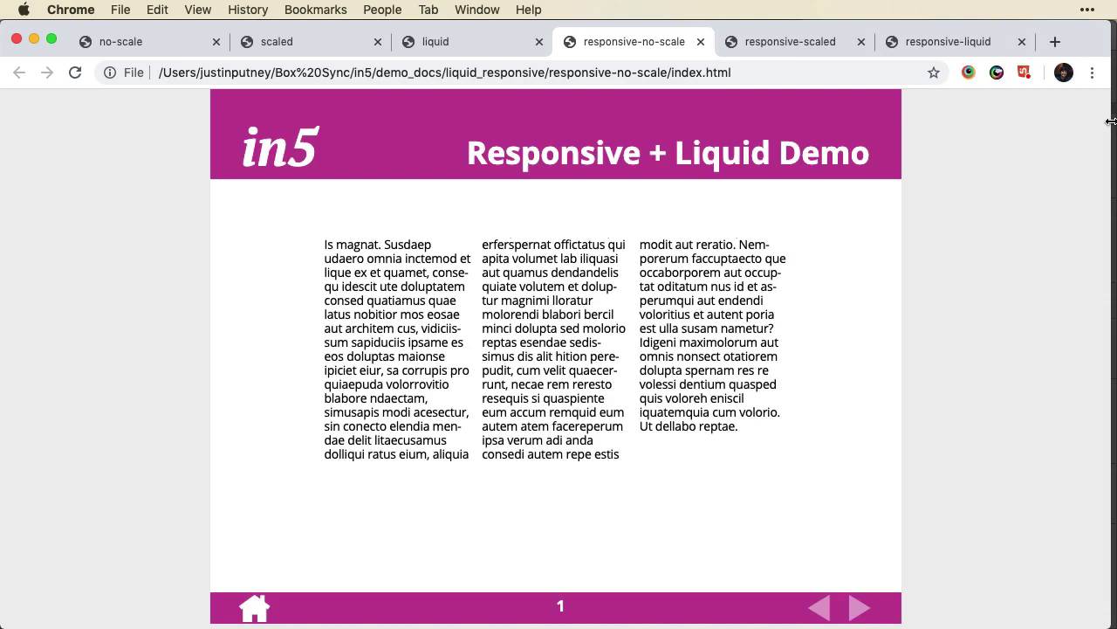
In InDesign's in5 HTML5 export settings, choose Slider (Fade In) page format and the Responsive Layouts range, then open the advanced settings
left_click(394, 10)
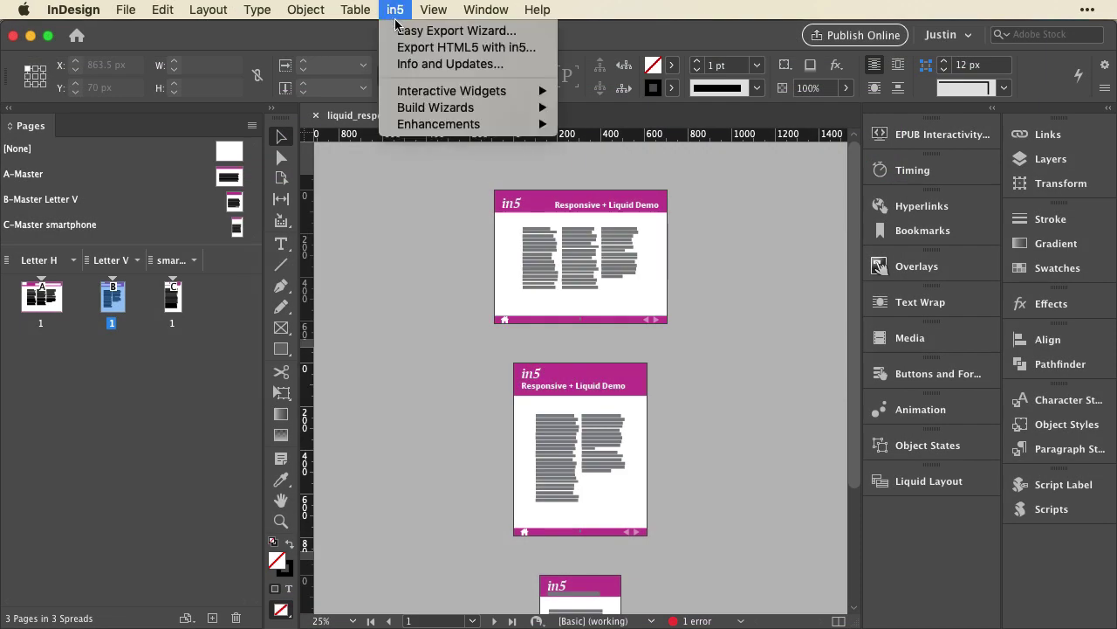
left_click(403, 38)
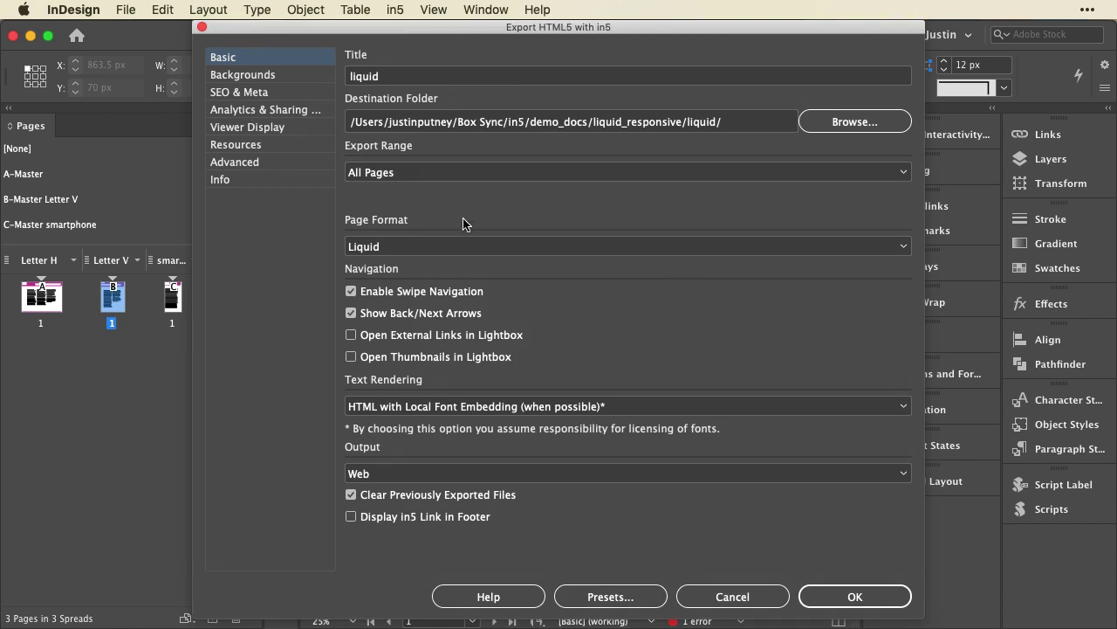
left_click(461, 241)
left_click(454, 297)
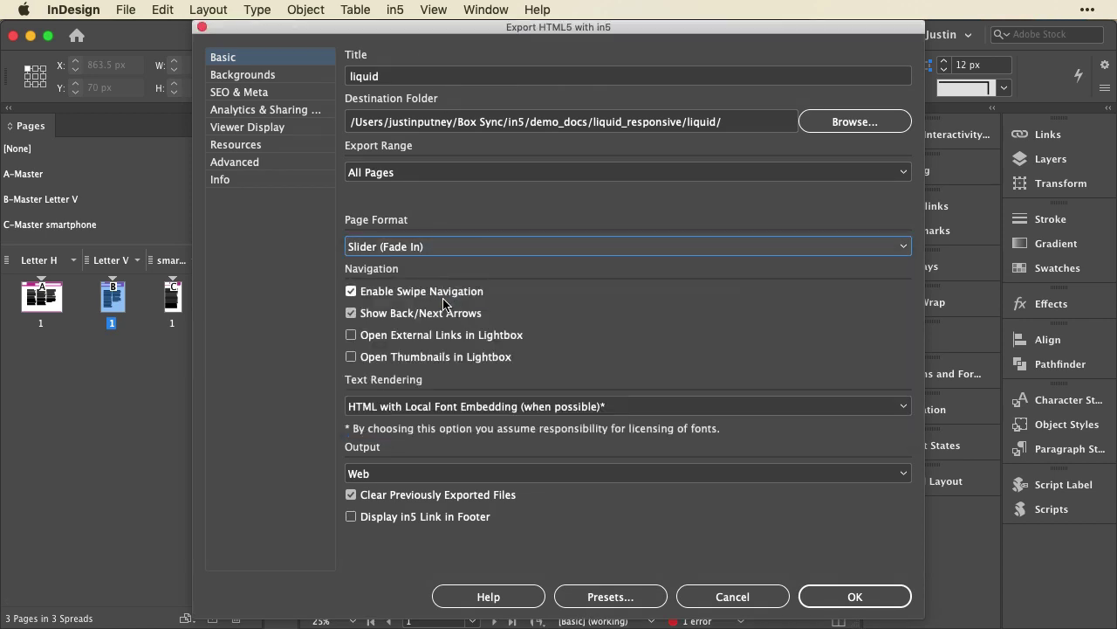
left_click(353, 168)
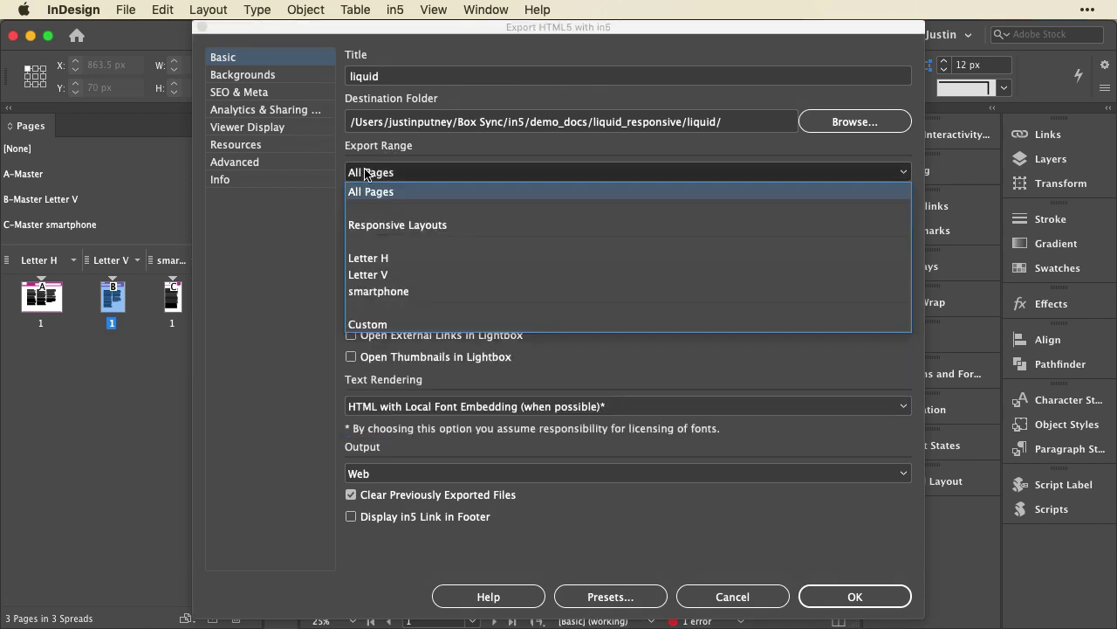
left_click(398, 225)
left_click(262, 161)
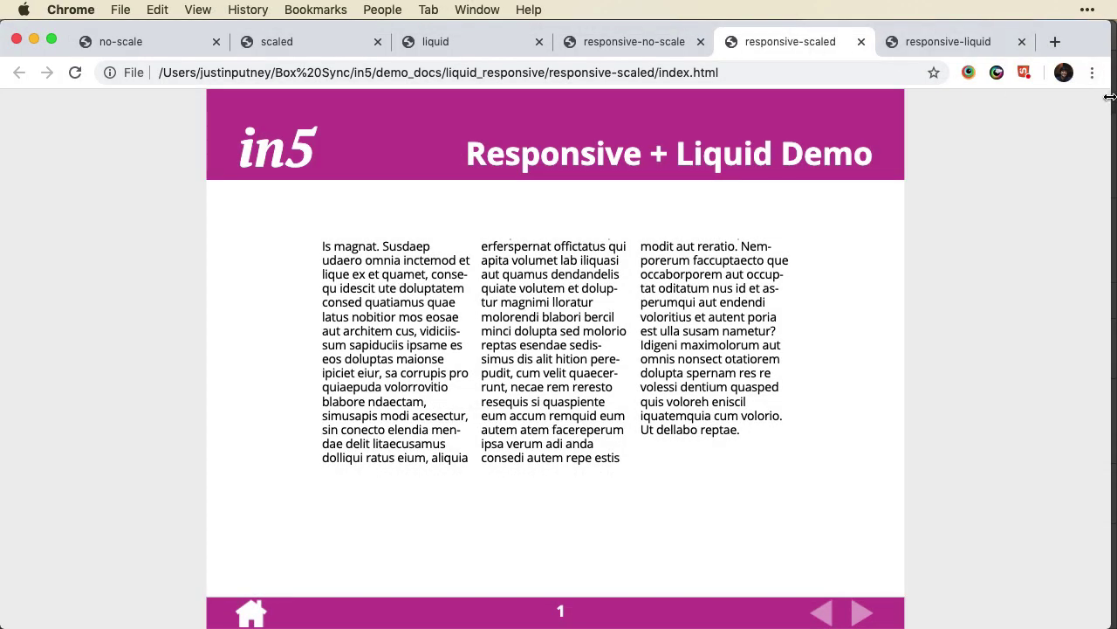
In Chrome, narrow the responsive-scaled page's window to portrait and smartphone widths and examine how each layout scales and scrolls
mouse_move(1110, 97)
left_mouse_down()
mouse_move(661, 158)
mouse_move(1114, 100)
left_mouse_up()
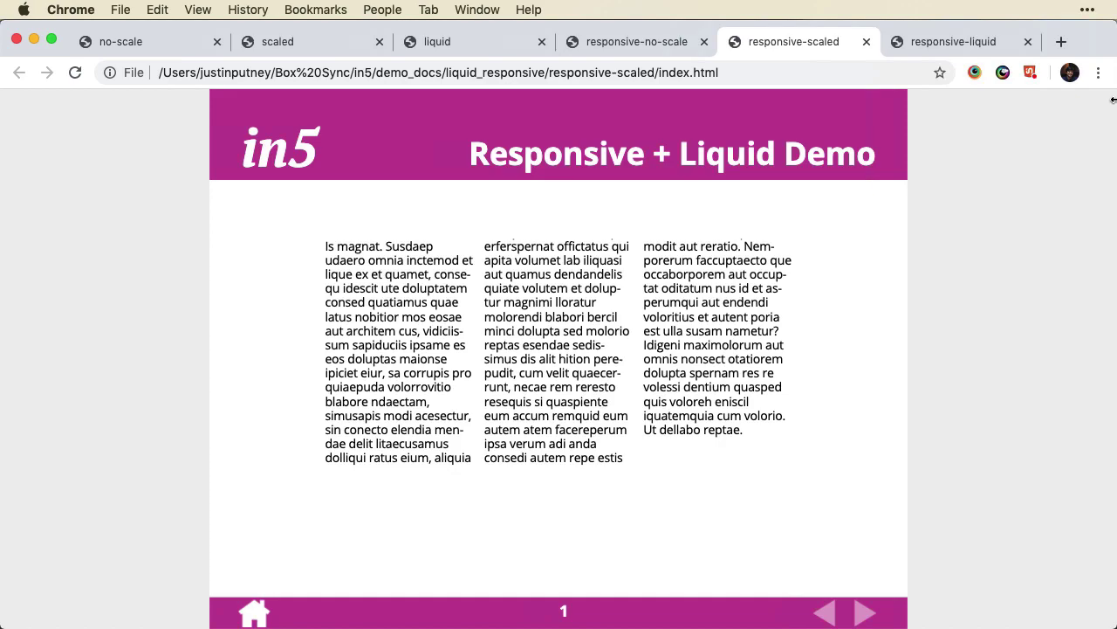
left_click_drag(1113, 101, 642, 162)
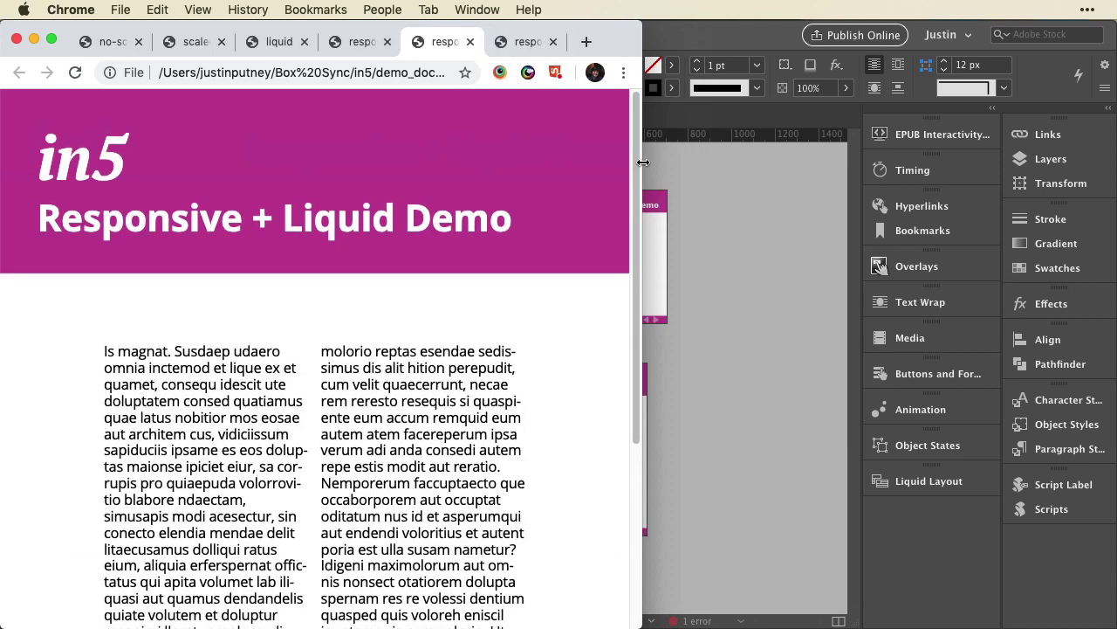
scroll(262, 374, "down", 3)
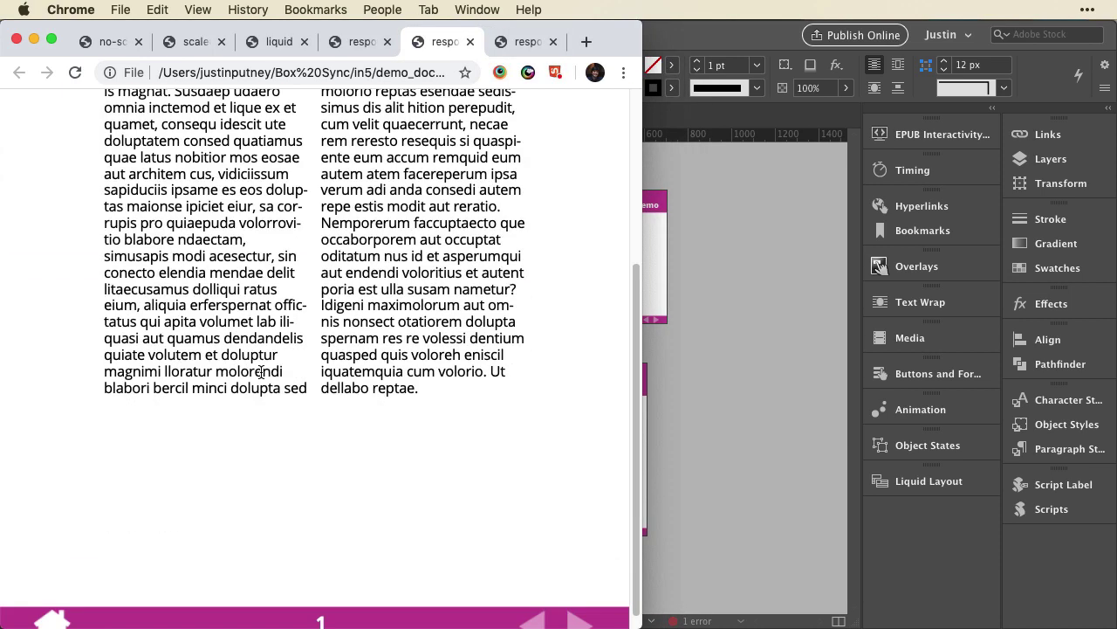
scroll(276, 368, "up", 3)
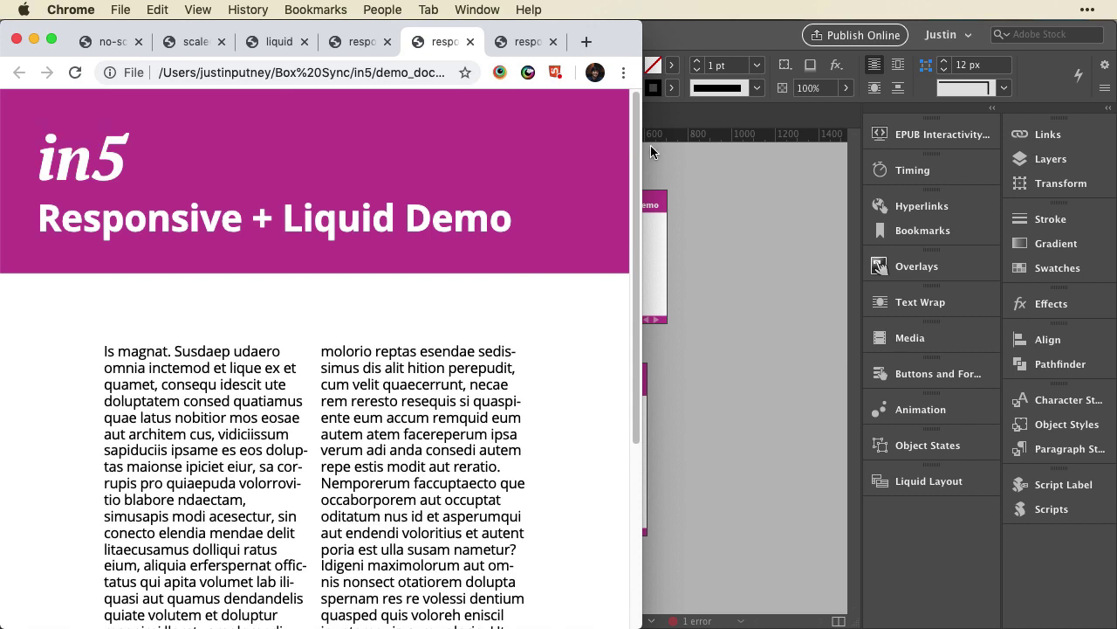
left_click_drag(642, 144, 378, 179)
scroll(135, 405, "down", 4)
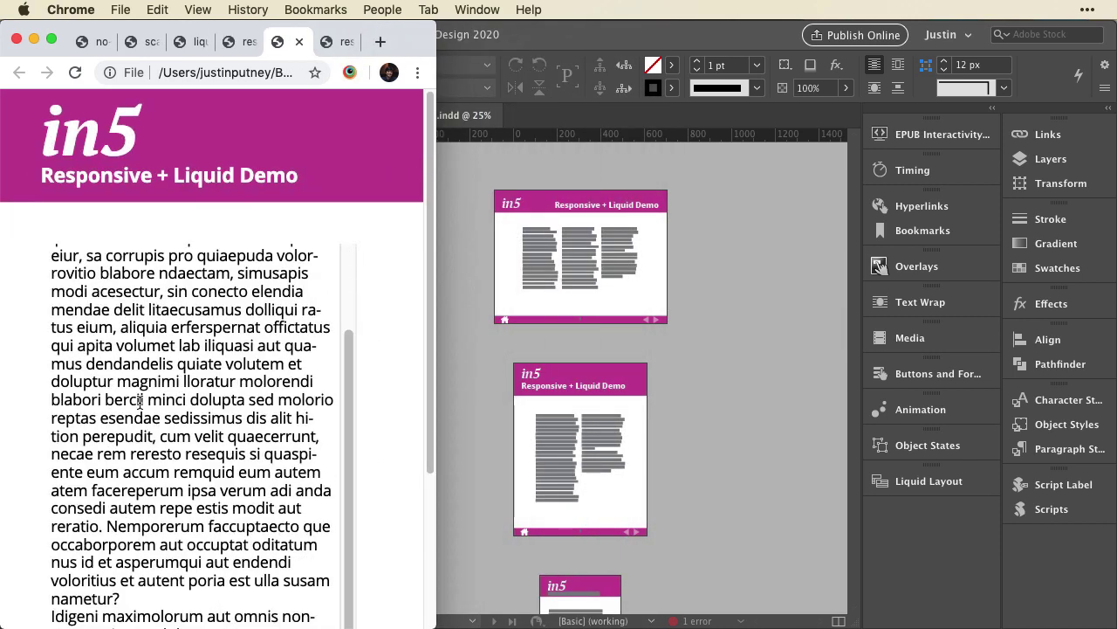
scroll(374, 397, "down", 3)
scroll(374, 398, "up", 3)
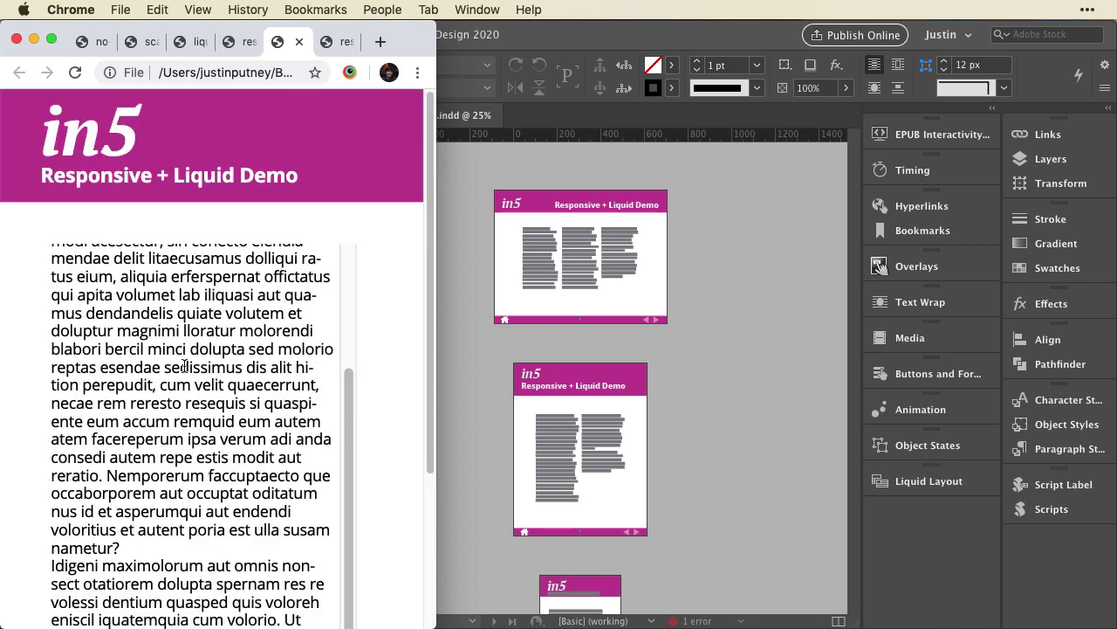
Compare the responsive-no-scale and responsive-scaled pages at smartphone width
left_click(249, 43)
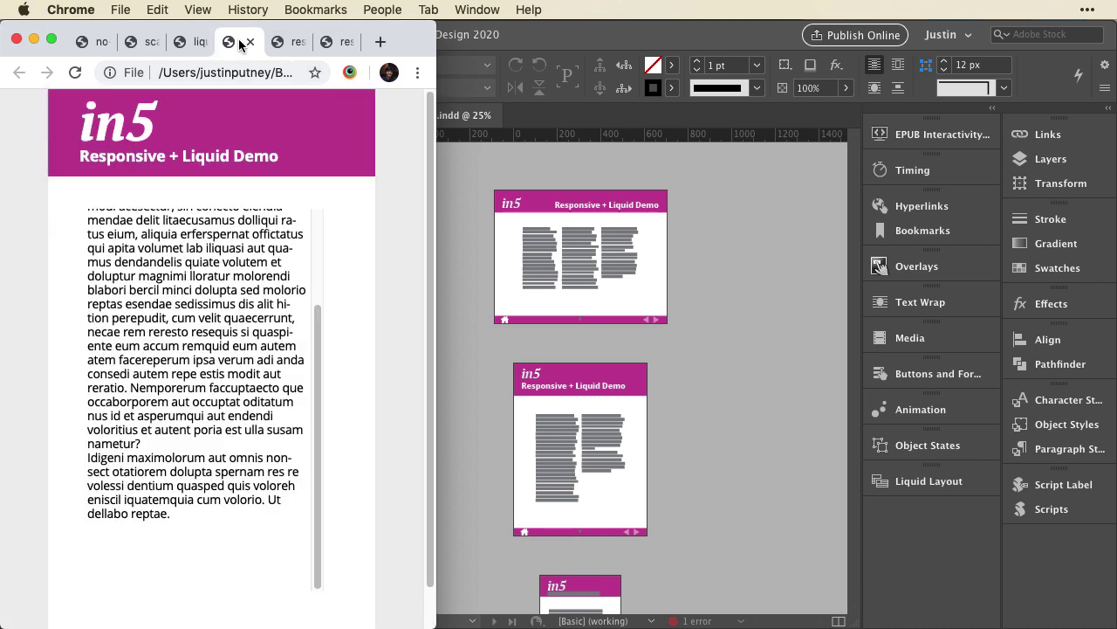
left_click(284, 47)
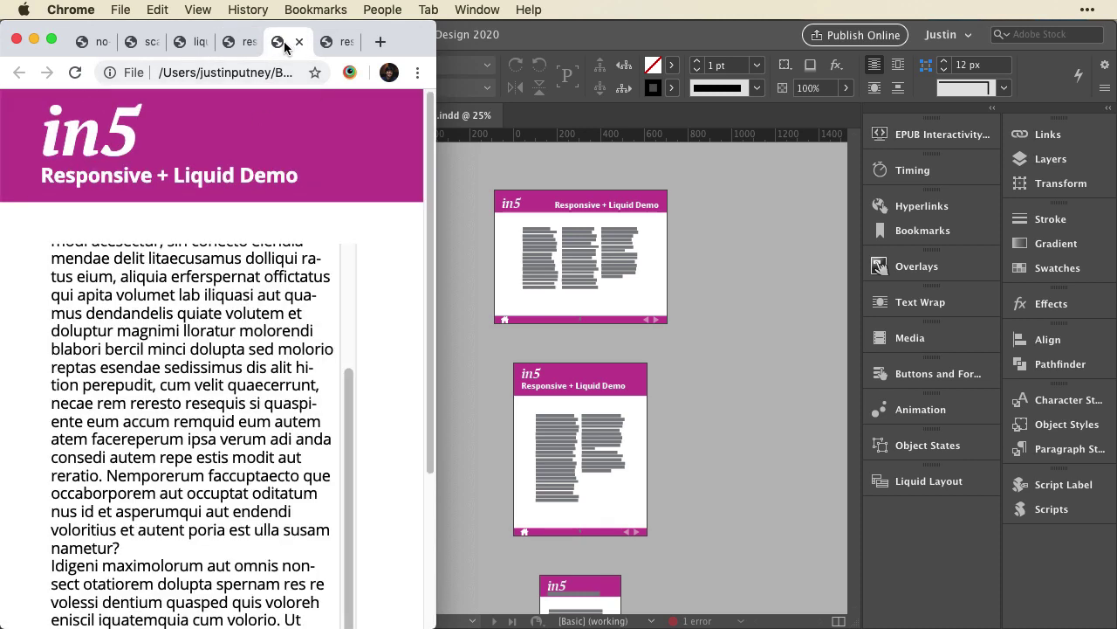
left_click(246, 48)
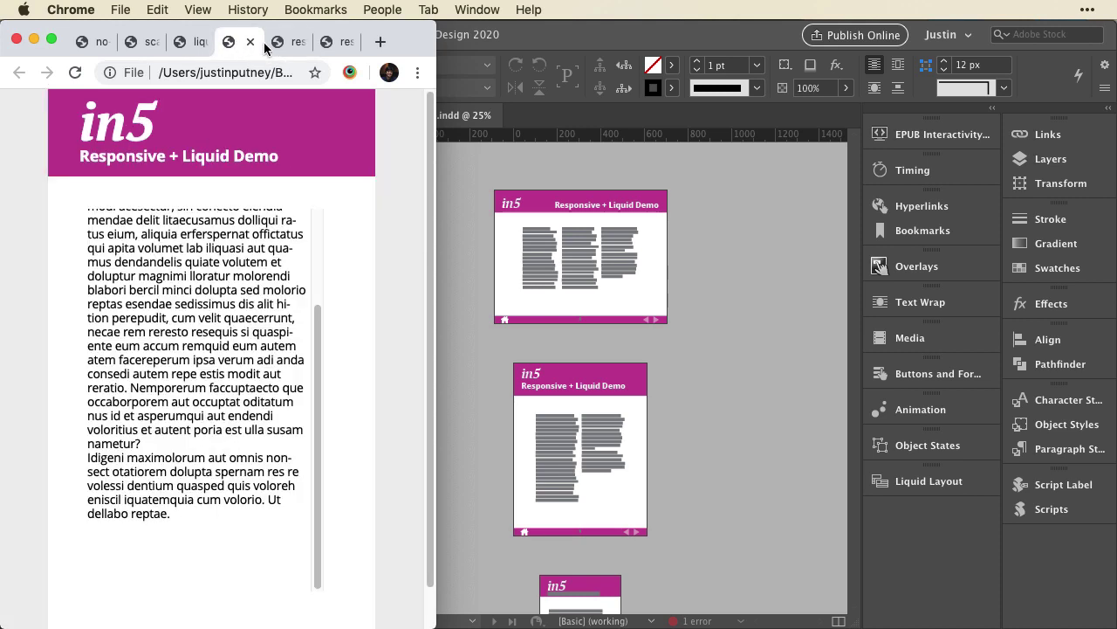
left_click(273, 45)
In InDesign, pin the "Responsive + Liquid Demo" title on the Letter V page to the left instead of the right
left_click(721, 592)
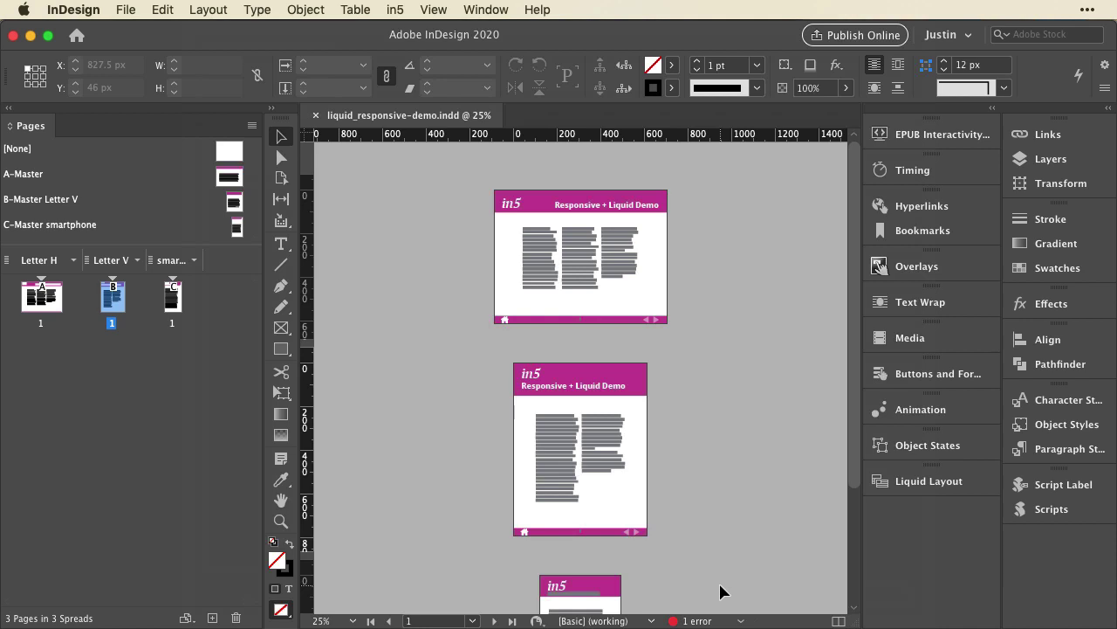
double_click(111, 304)
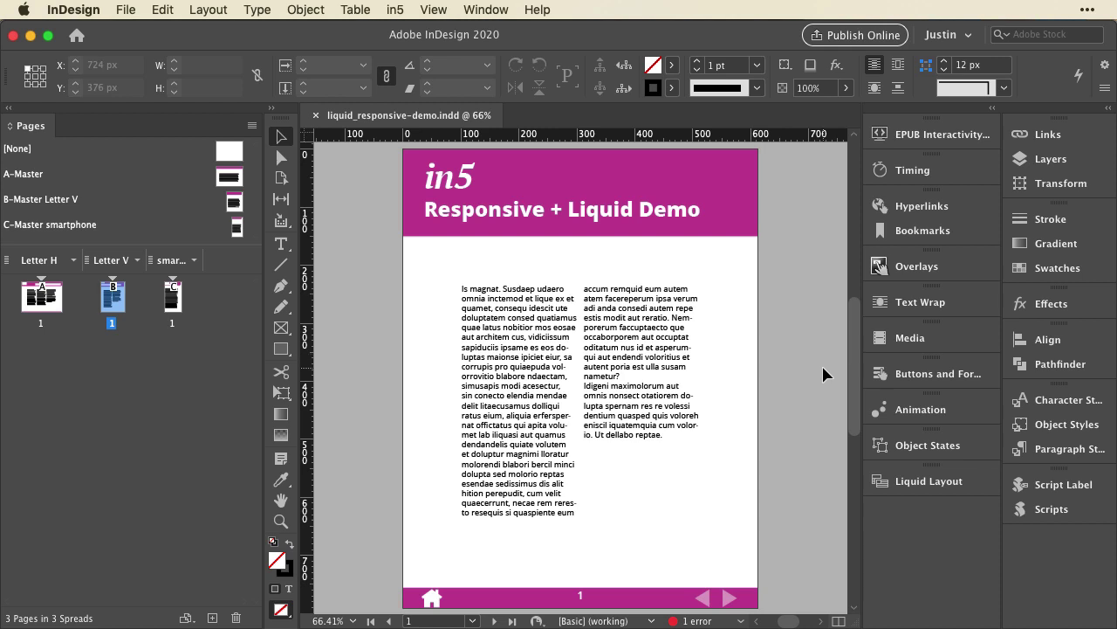
left_click(670, 220)
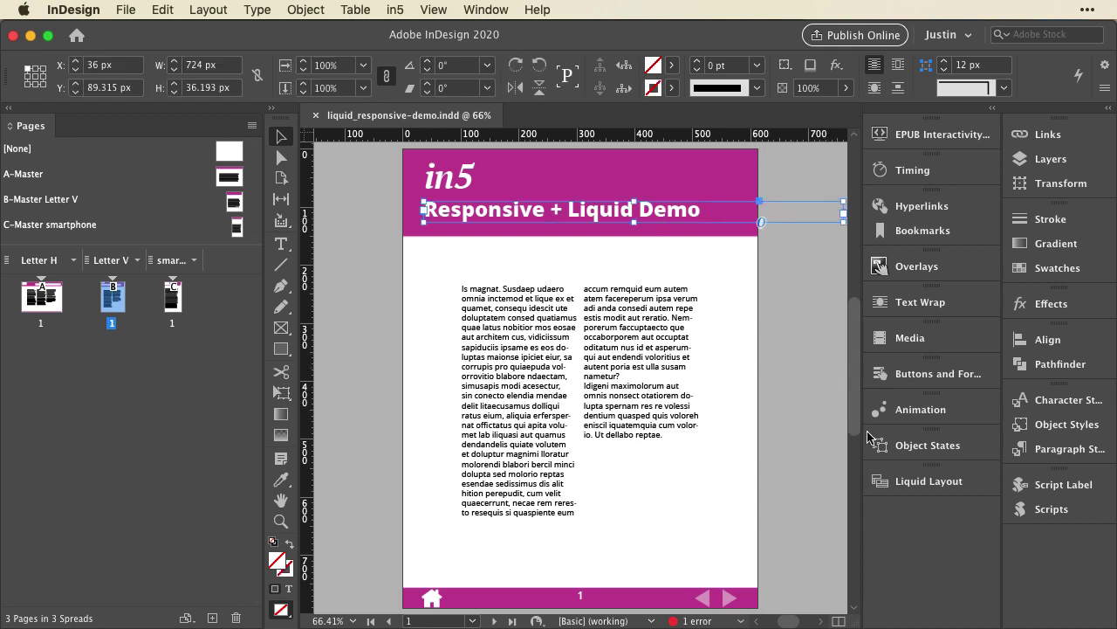
left_click(904, 478)
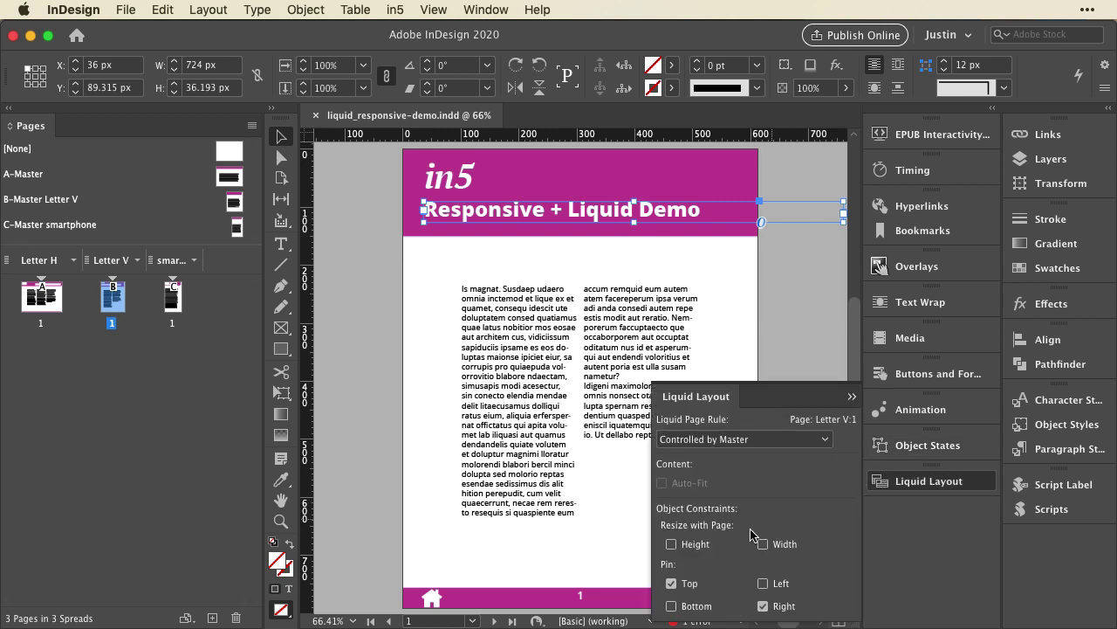
left_click(763, 582)
Pin the "Responsive + Liquid Demo" title on the smartphone page to the left edge
scroll(424, 353, "down", 5)
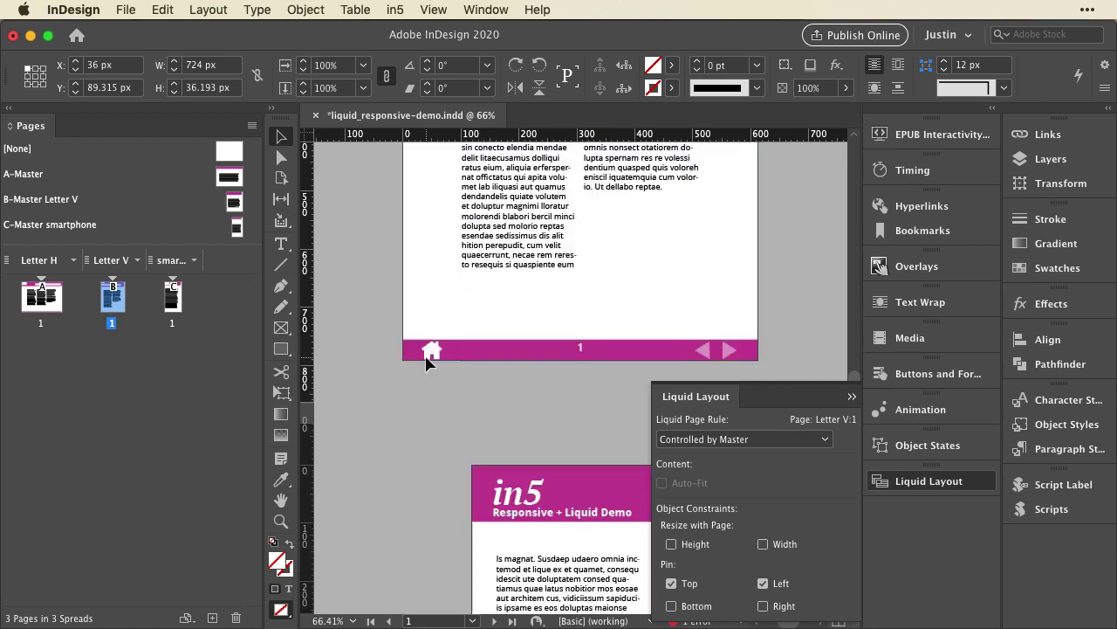
left_click(537, 395)
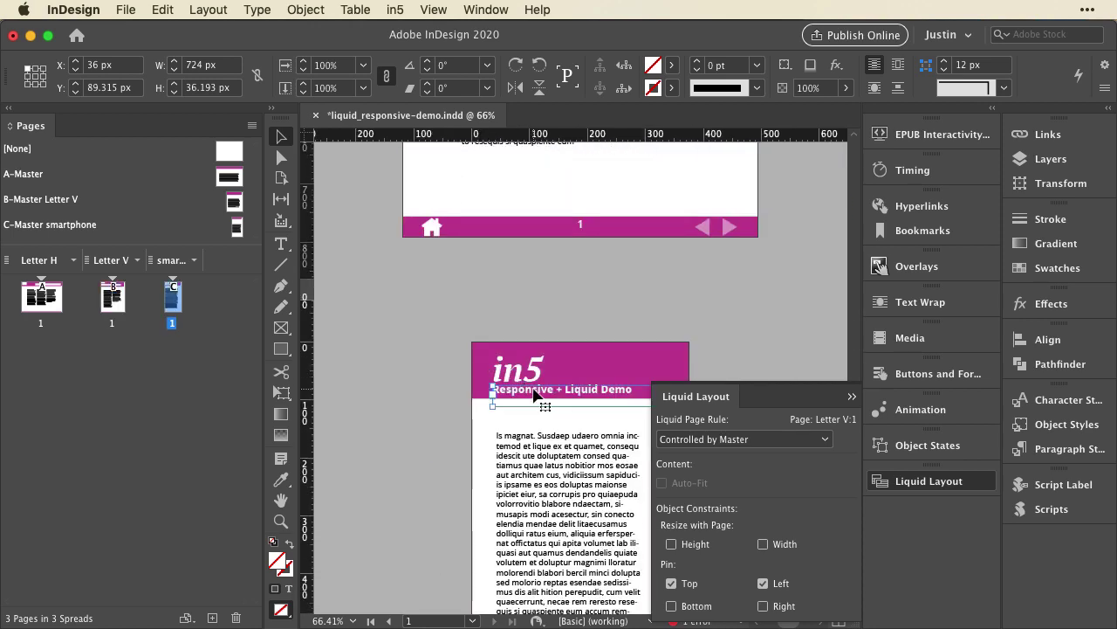
left_click(763, 605)
left_click(763, 583)
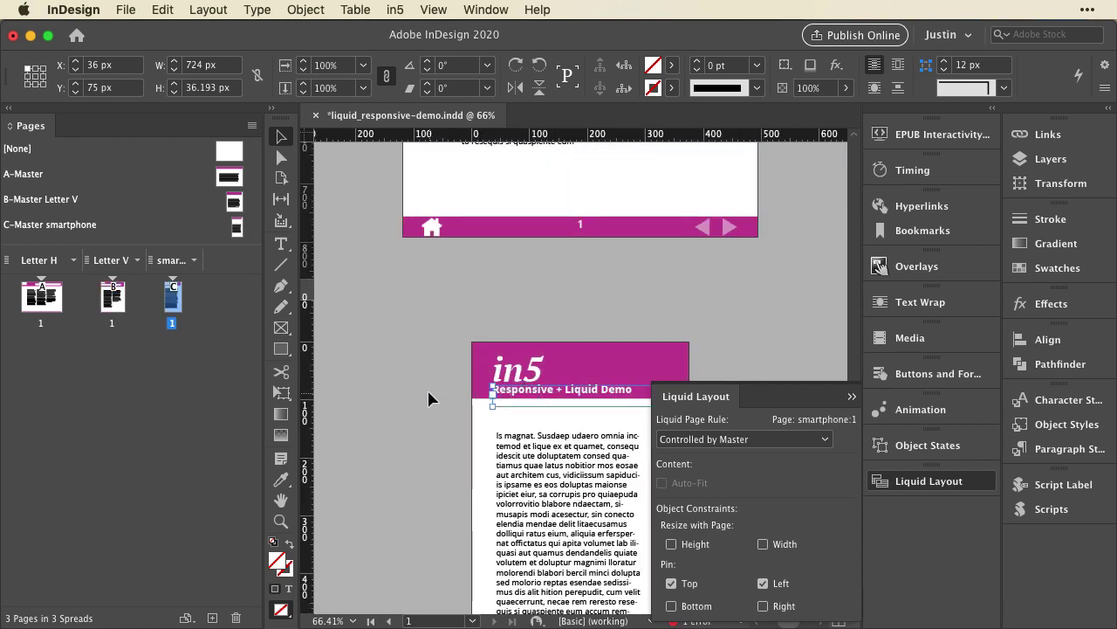
scroll(427, 388, "down", 1)
scroll(421, 377, "down", 3)
scroll(422, 376, "up", 10)
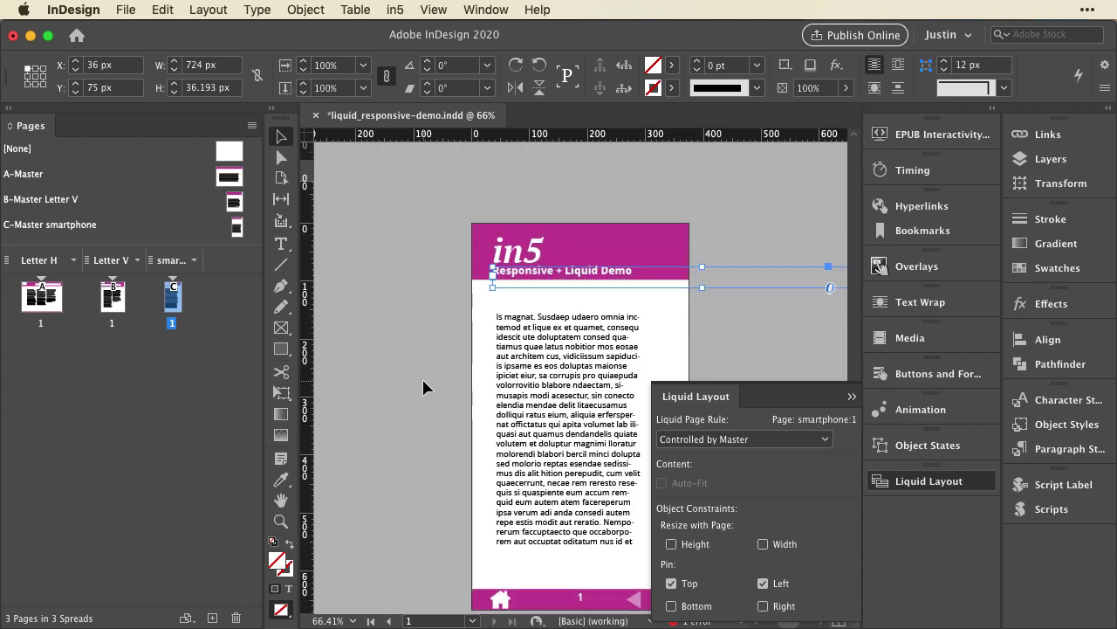
scroll(425, 387, "up", 1)
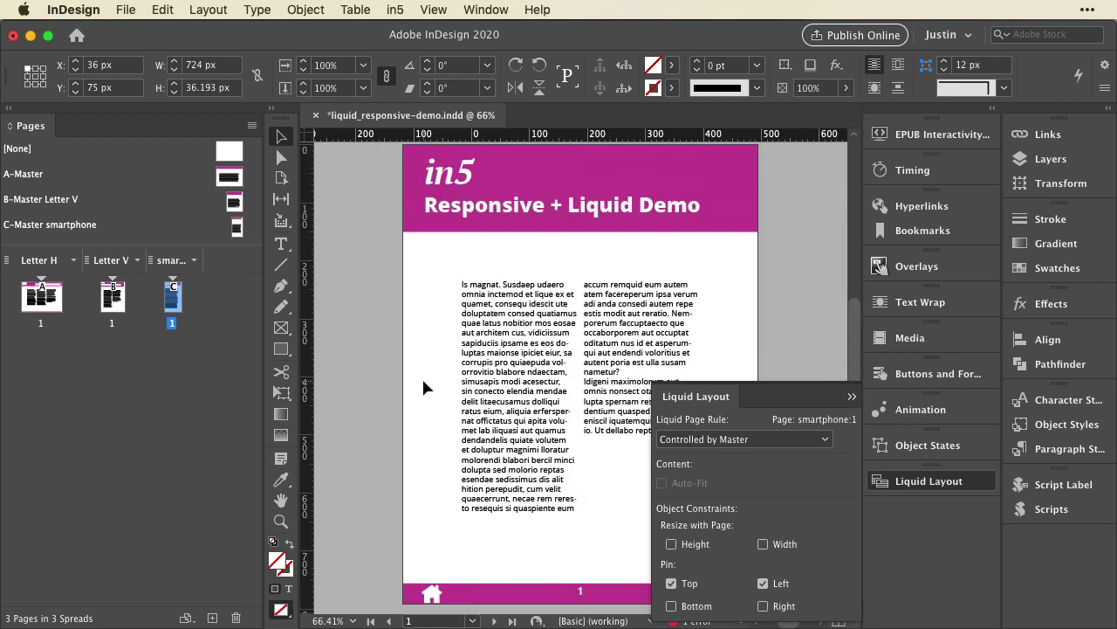
Reopen the in5 HTML5 export settings and set the export range to Responsive Layouts with the Liquid page format
left_click(395, 10)
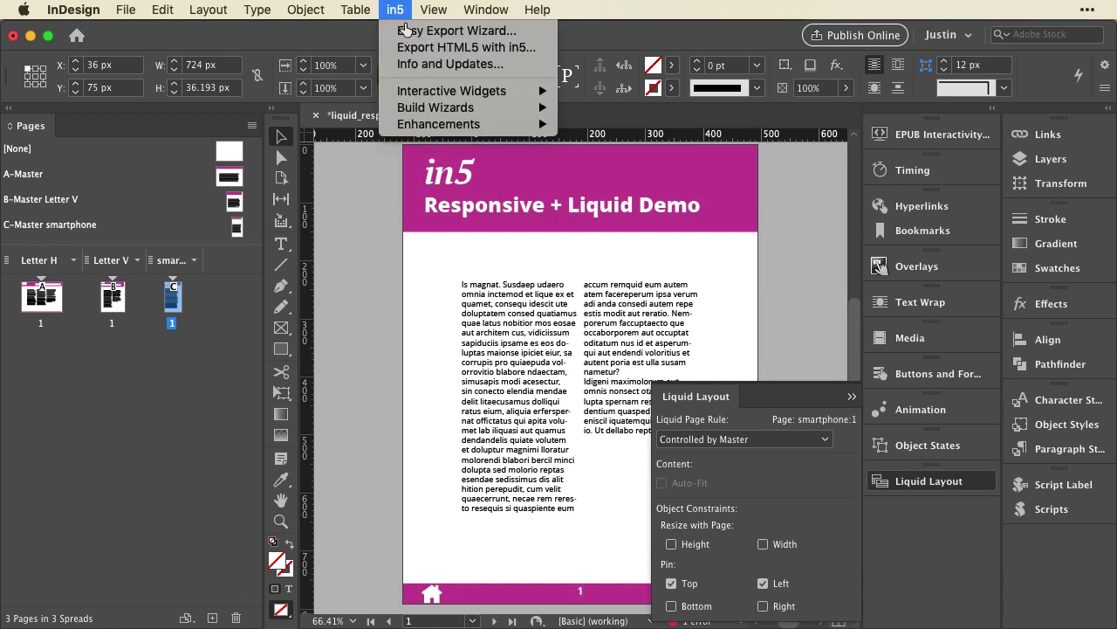
left_click(407, 48)
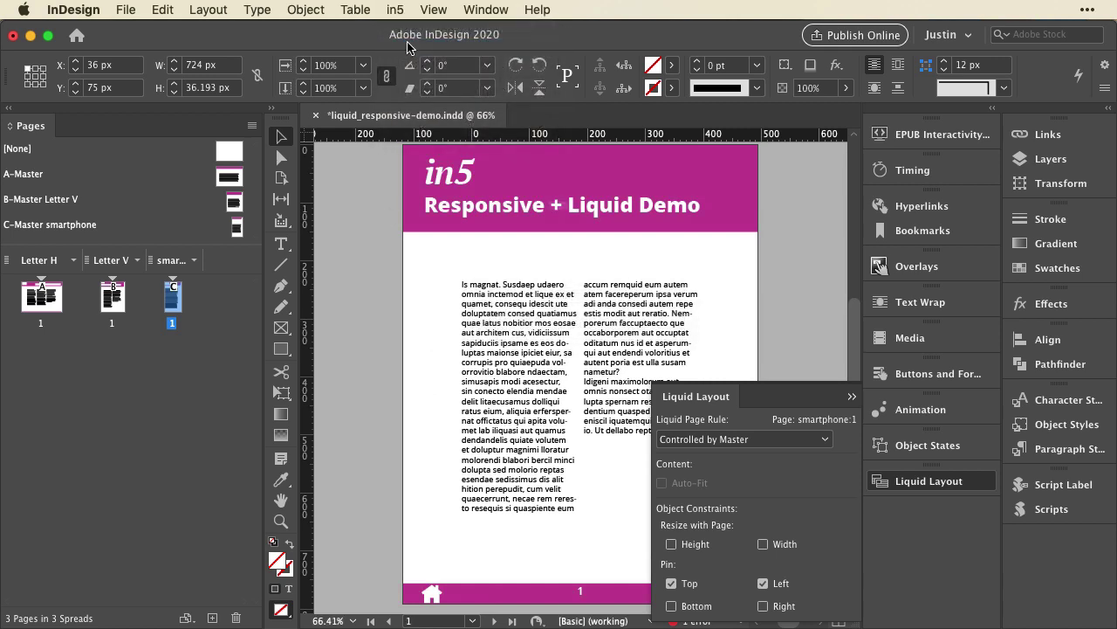
left_click(668, 251)
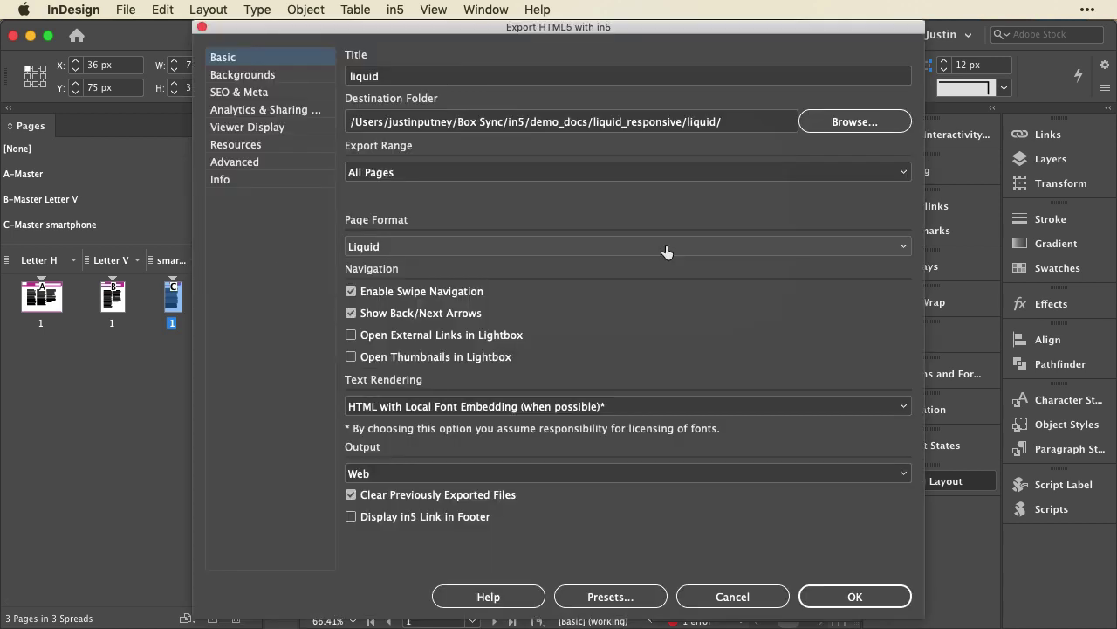
left_click(477, 174)
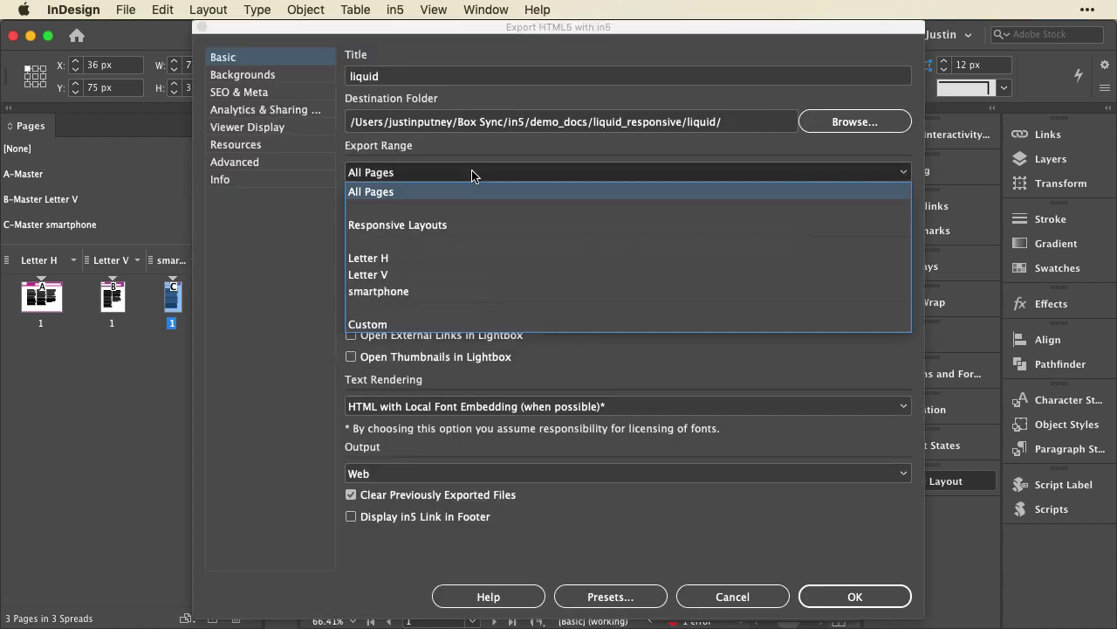
left_click(471, 226)
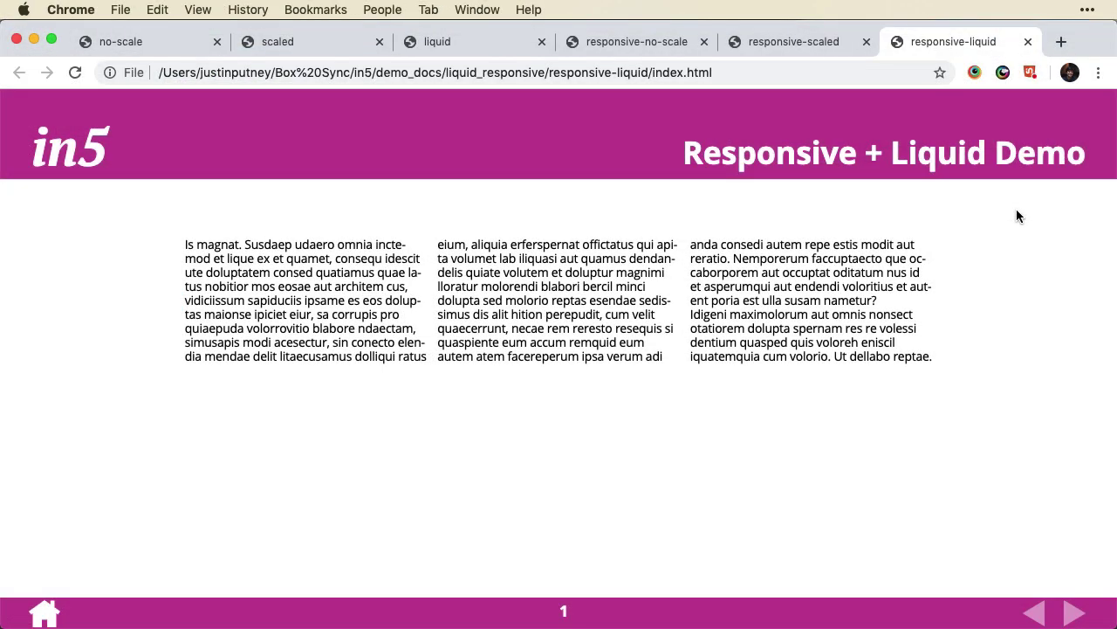
In Chrome, narrow the responsive-liquid page's window to smartphone width and examine how its layout and text frame adapt
left_click_drag(1114, 123, 437, 199)
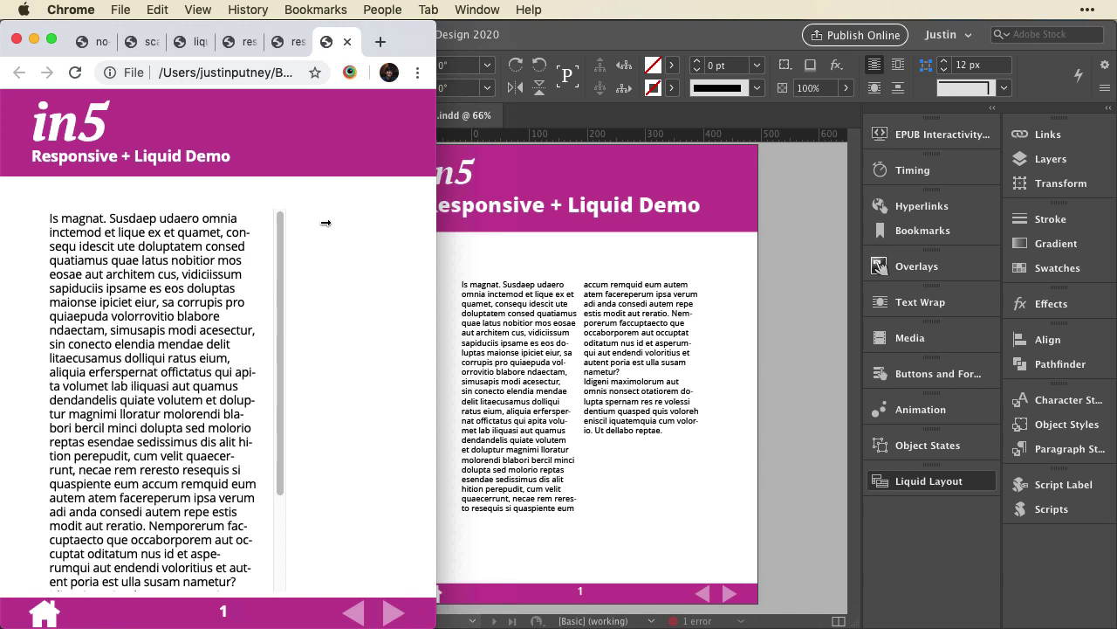
scroll(136, 393, "down", 3)
scroll(137, 393, "up", 3)
Compare the responsive-scaled page's scrolling with the responsive-liquid page at smartphone width
left_click(279, 44)
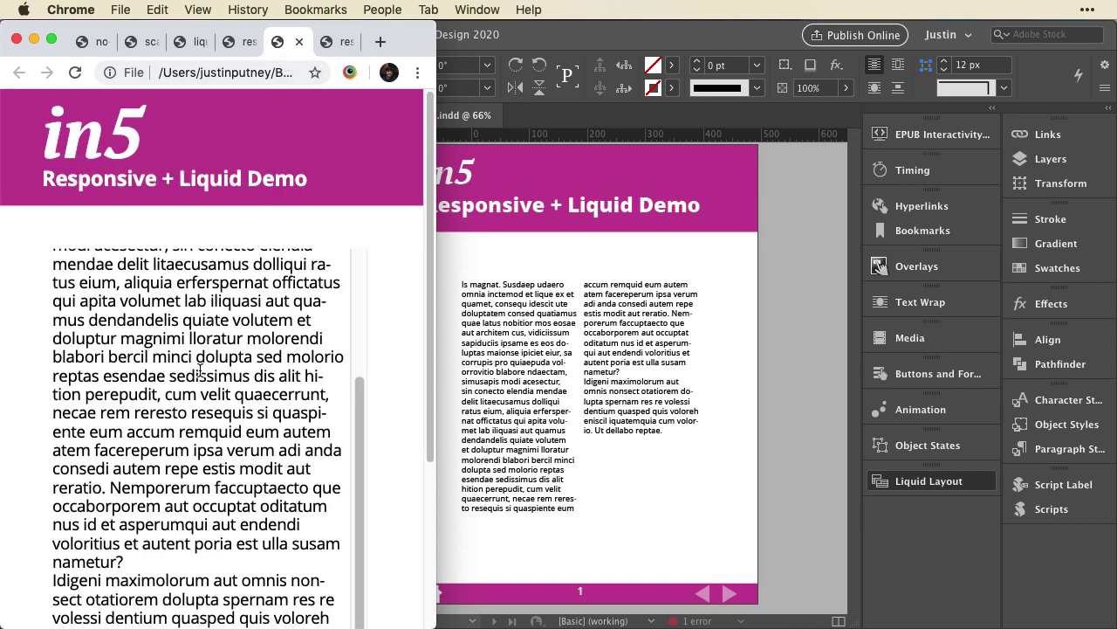
scroll(35, 358, "down", 4)
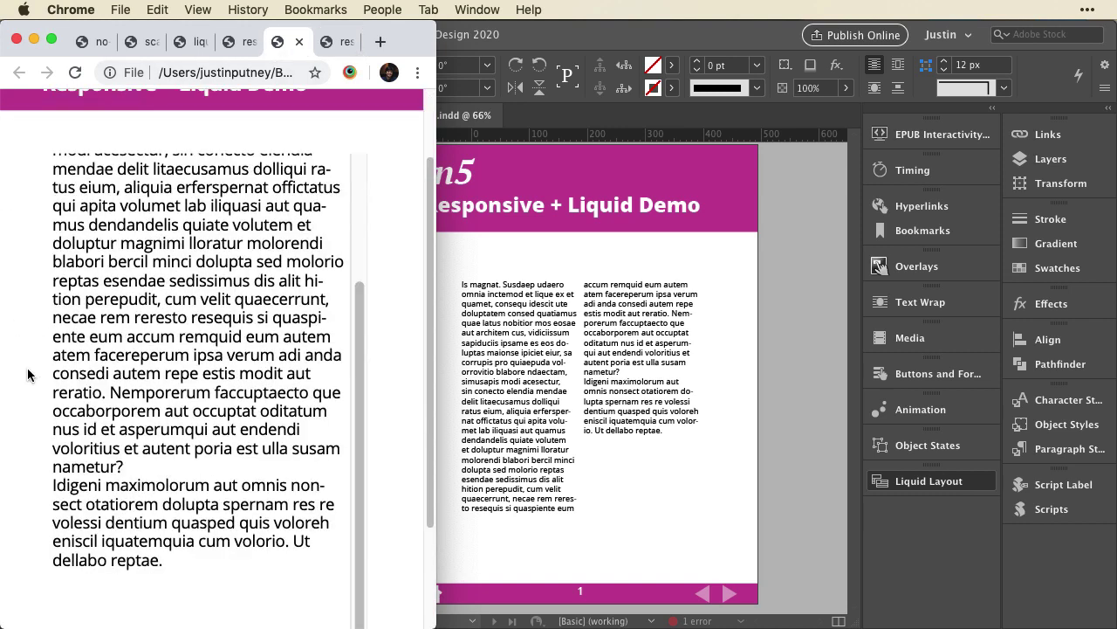
scroll(27, 368, "up", 4)
left_click(350, 43)
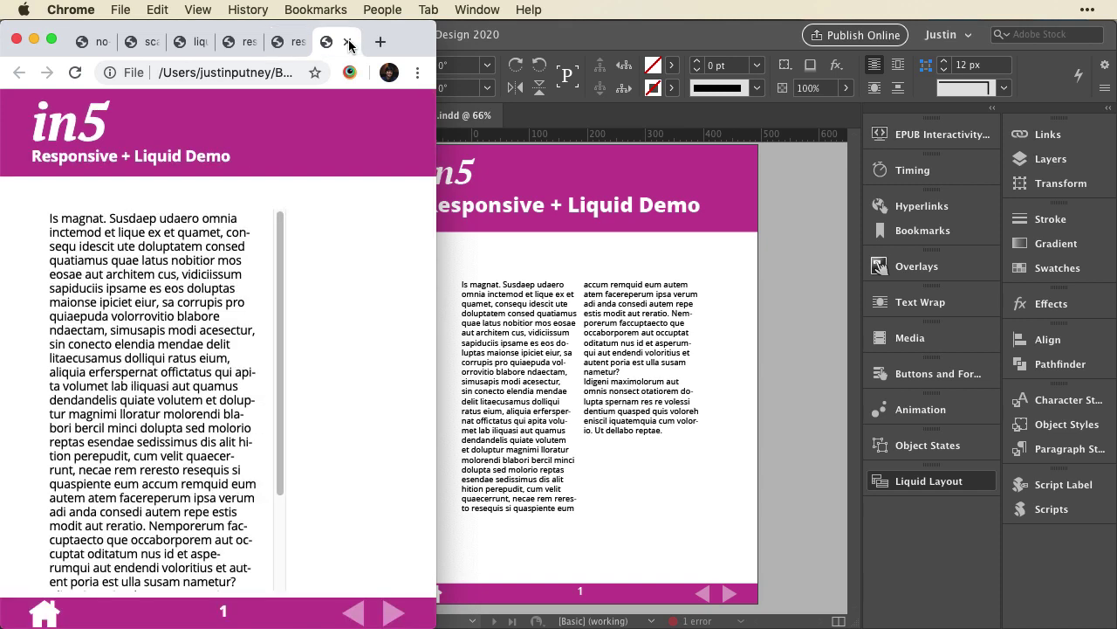